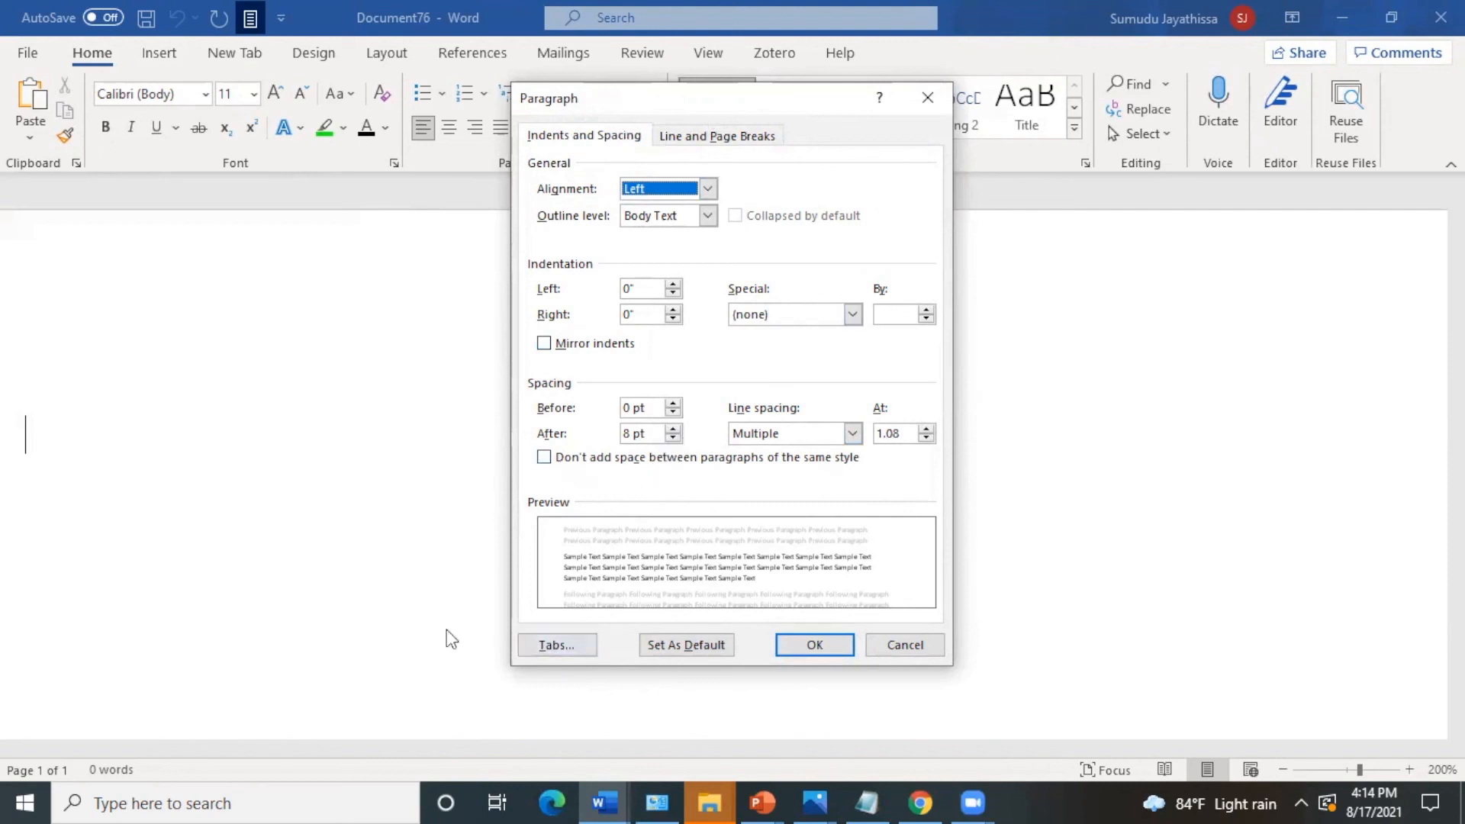
# - Look at the paragraph's tab stop settings and close them without changes
pyautogui.click(549, 643)
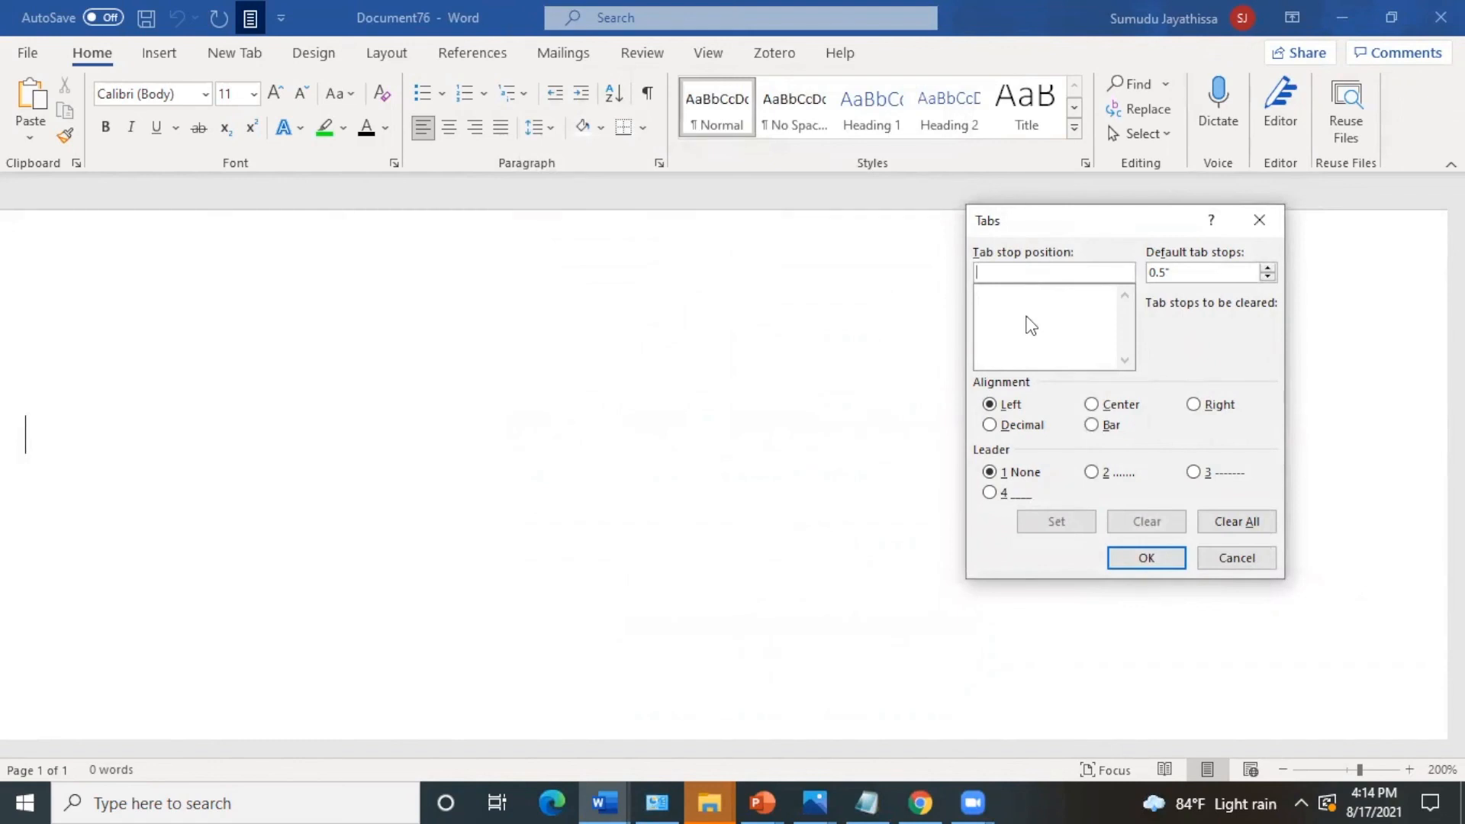
pyautogui.click(1225, 554)
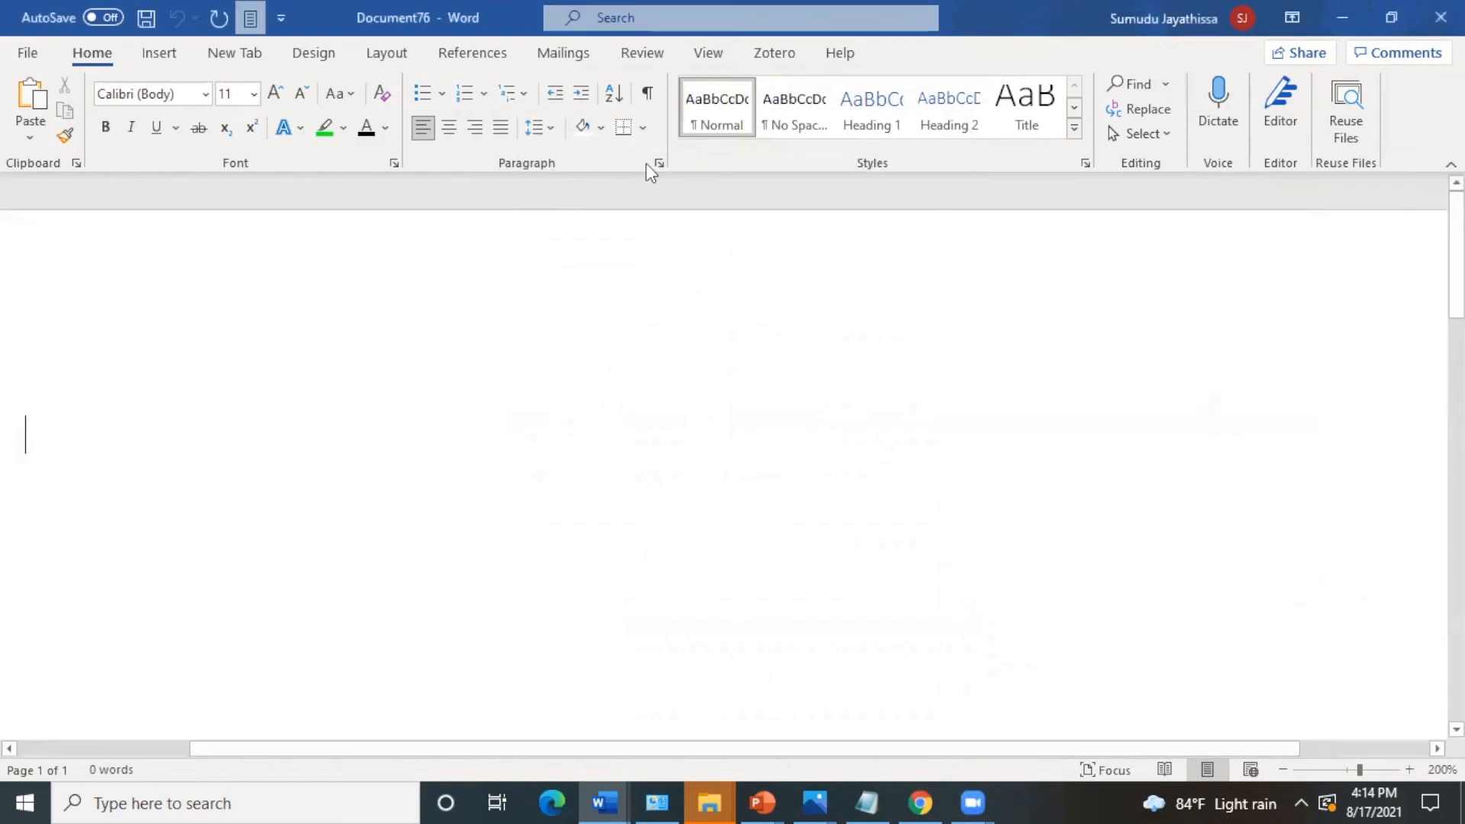
# - Display the ruler and paste the copied list of countries and capitals into the document
pyautogui.click(699, 58)
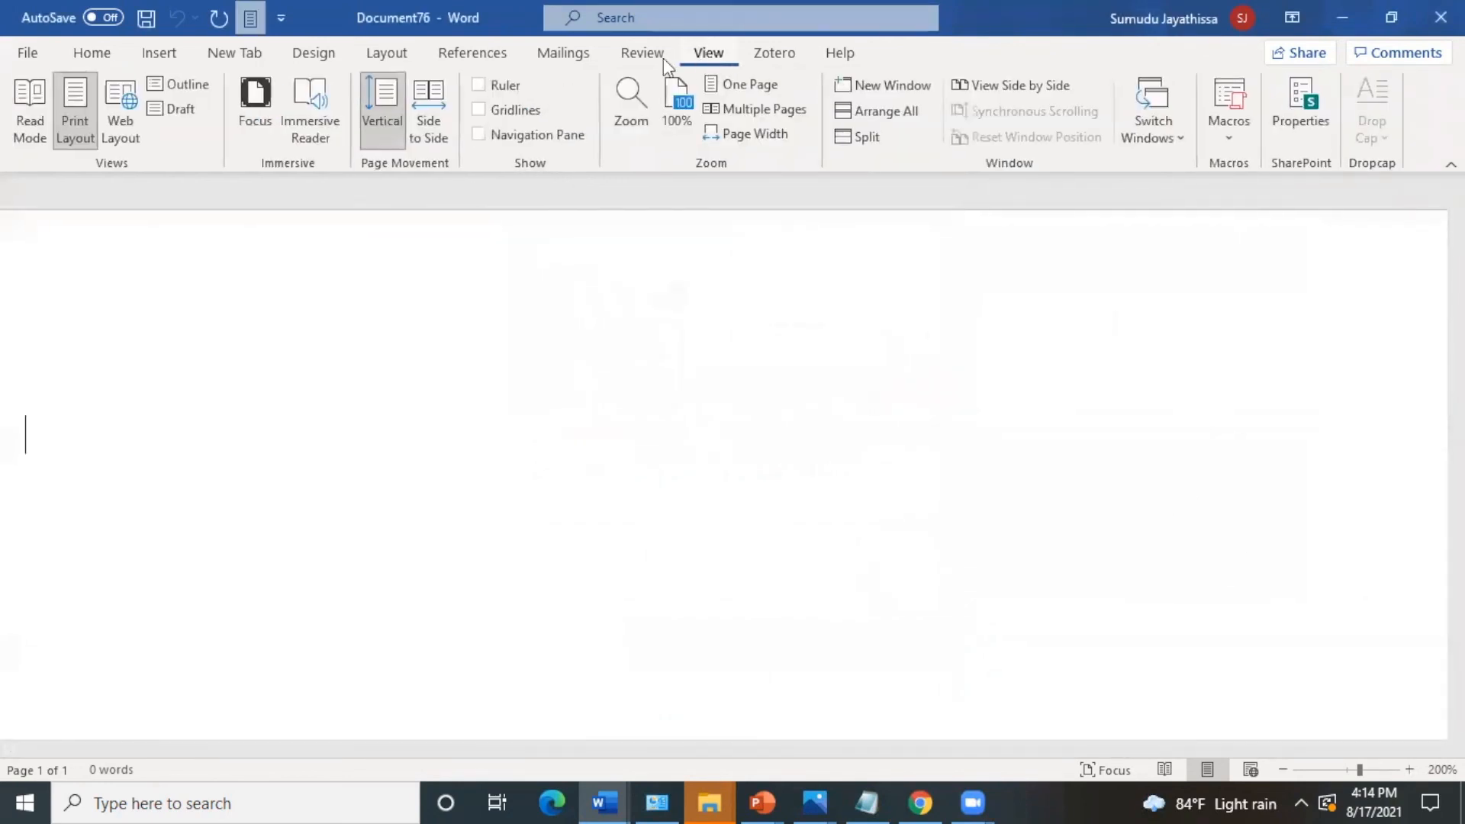
pyautogui.click(477, 85)
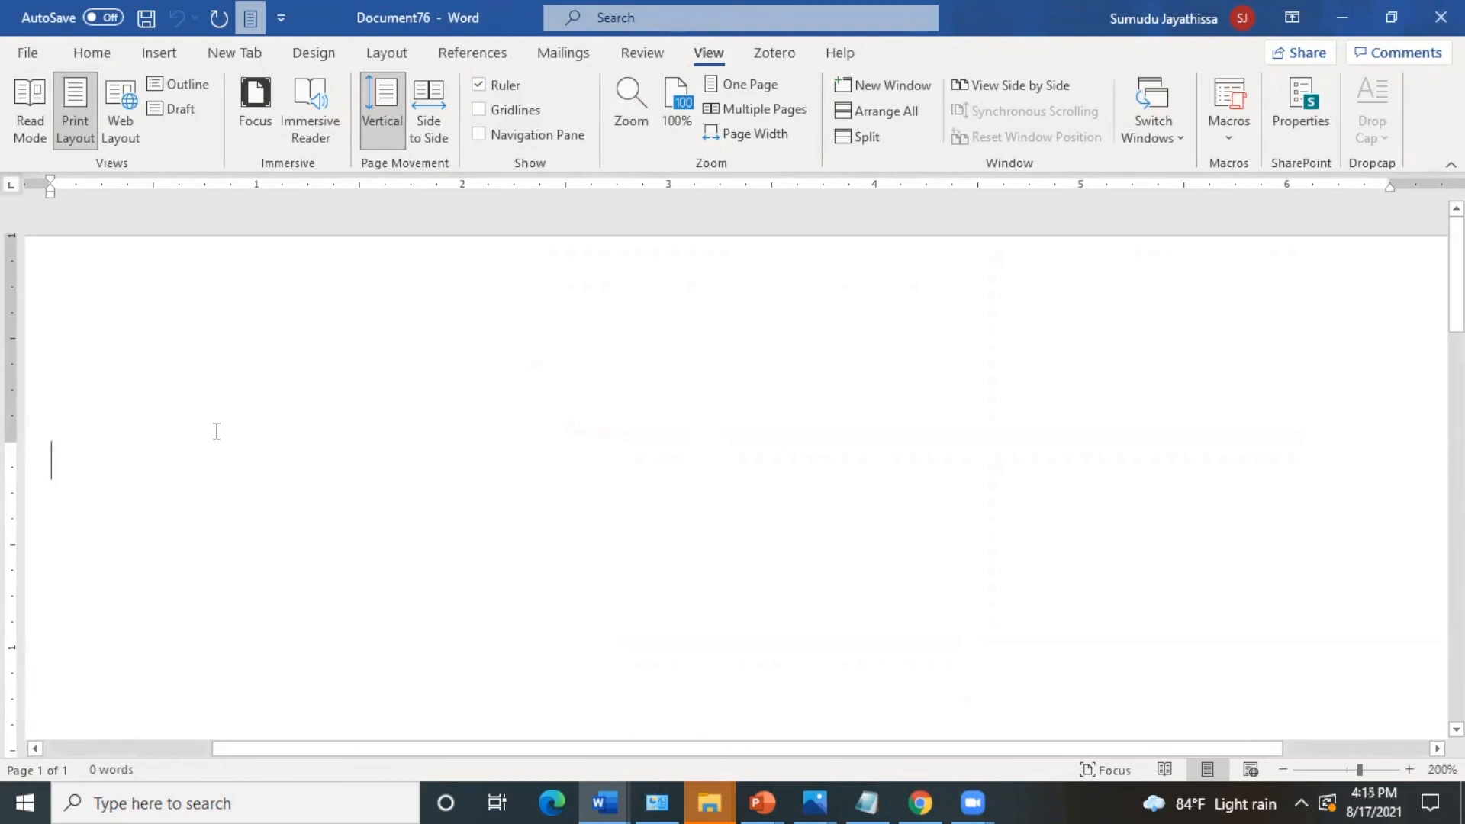
pyautogui.write('Country Capital Australia Canberra Bhutan Thimphu Canada Ottawa Denmark Copenhagen England London')
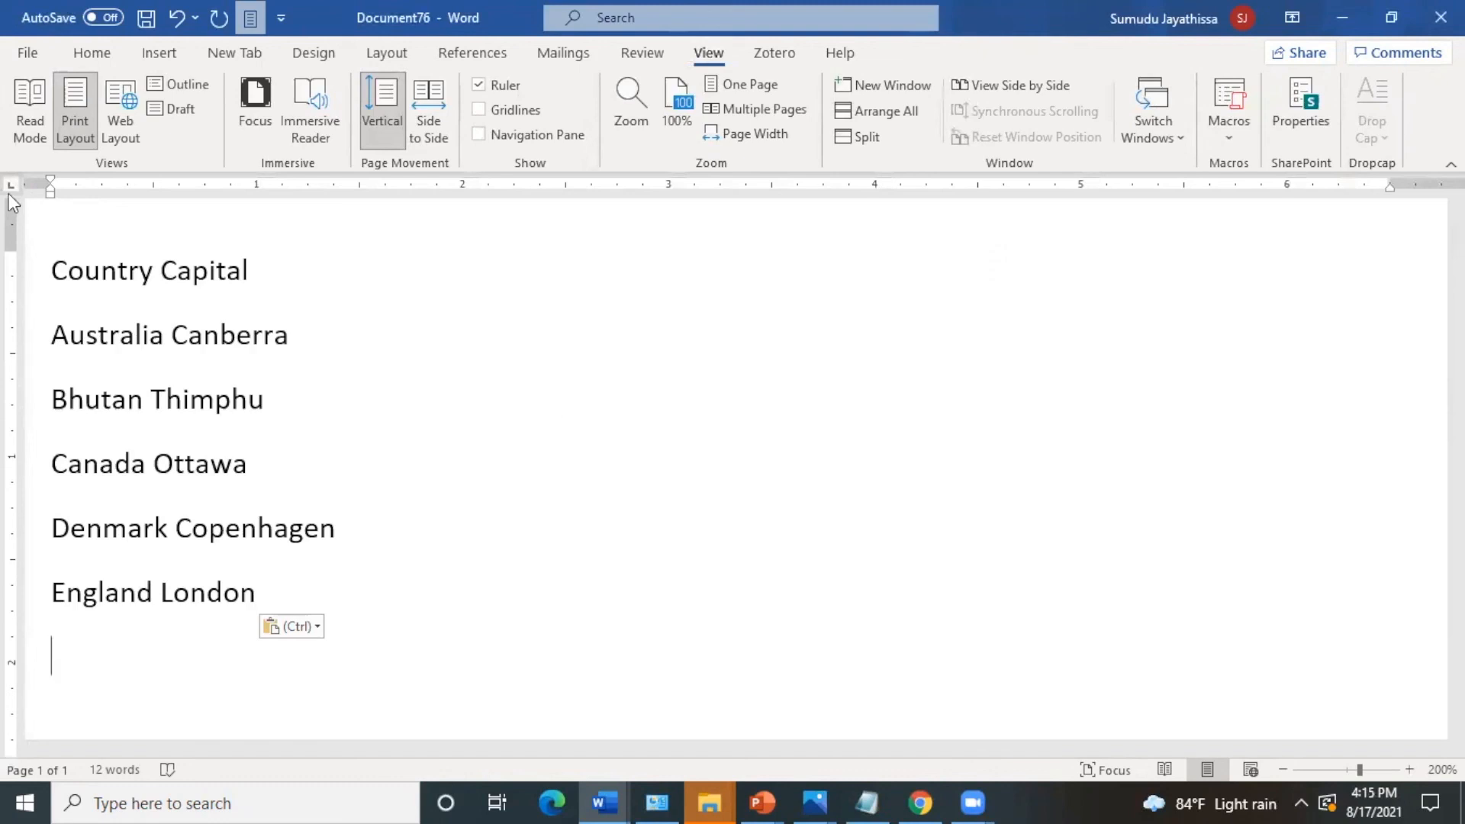
# - Place a left tab stop at 1" and a center tab stop at 3" on the ruler
pyautogui.click(153, 189)
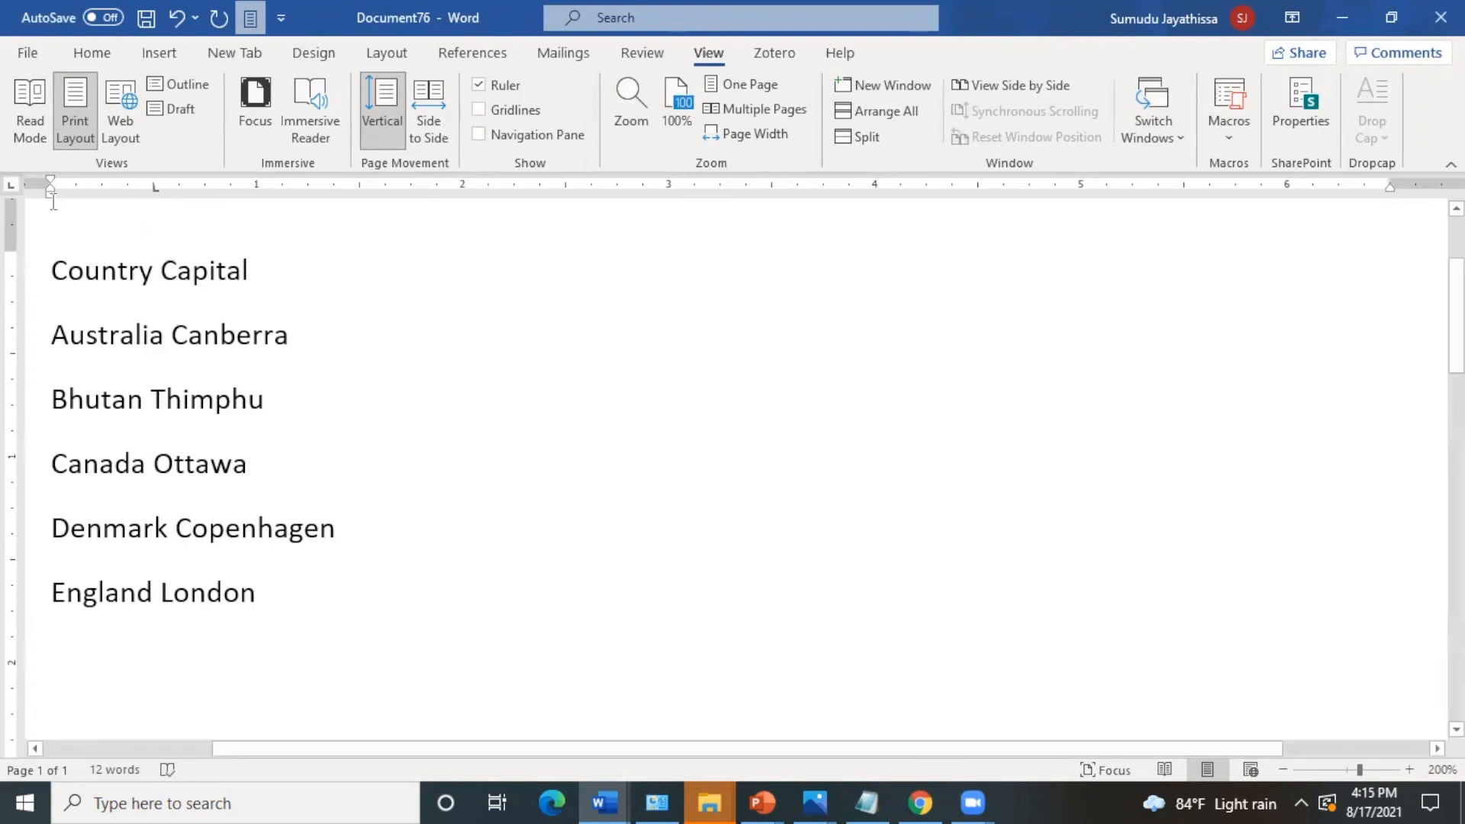
pyautogui.click(9, 188)
pyautogui.click(464, 184)
# - Align the Country/Capital and Australia/Canberra rows in two columns at the 1" and 3" tab stops
pyautogui.click(53, 270)
pyautogui.press('Tab')
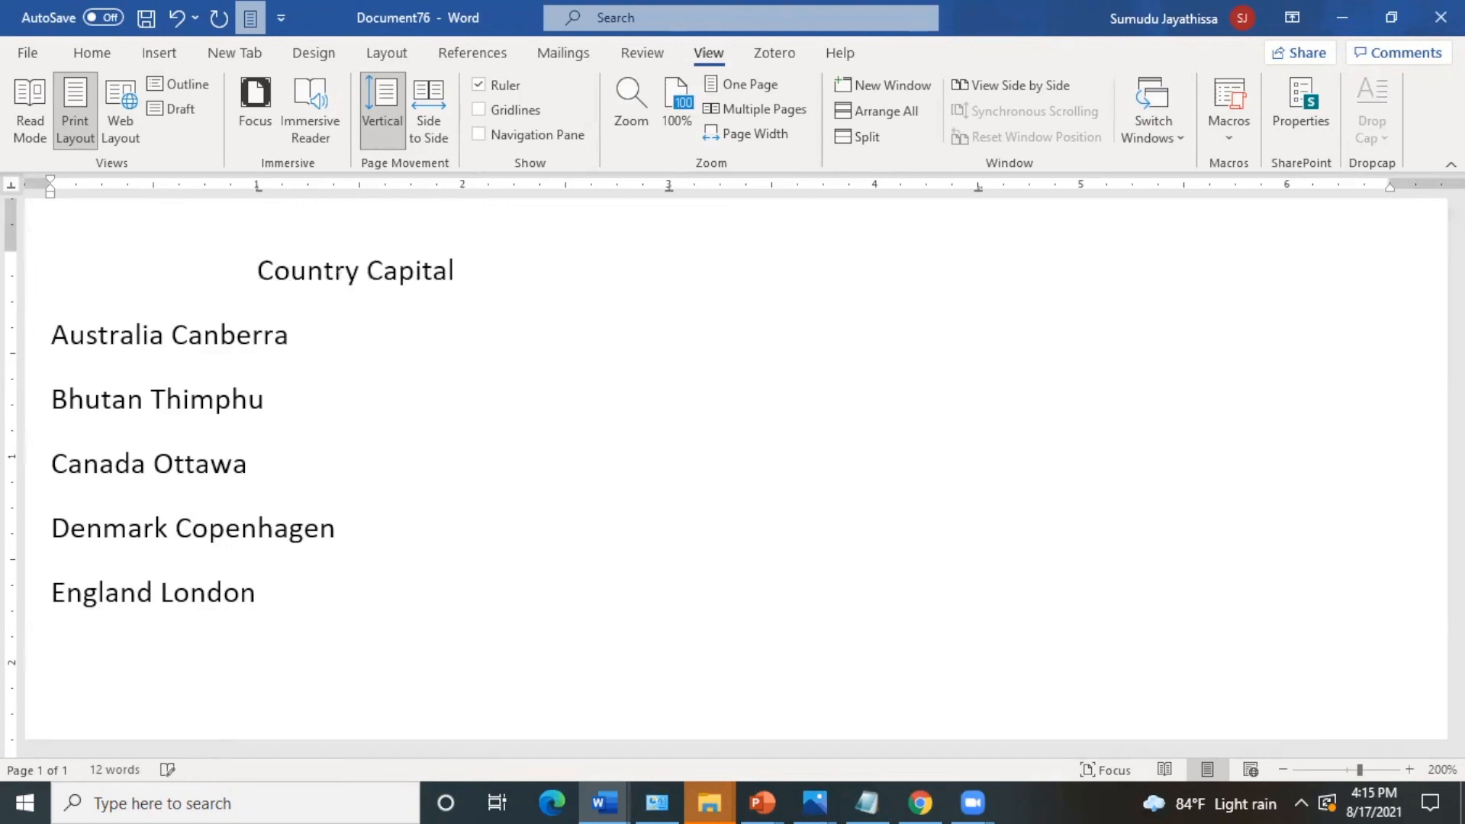
pyautogui.click(375, 277)
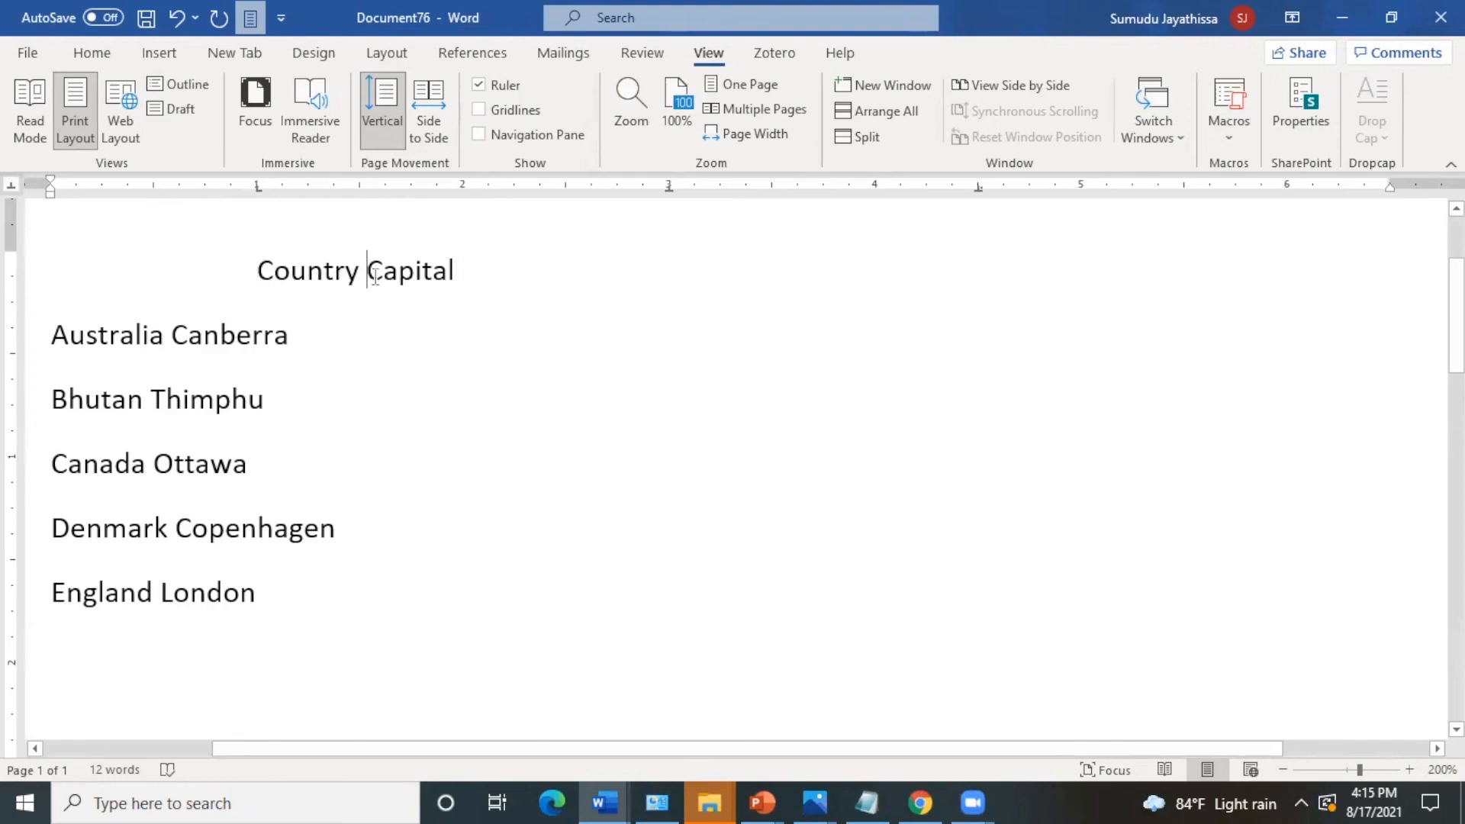
pyautogui.press('Tab')
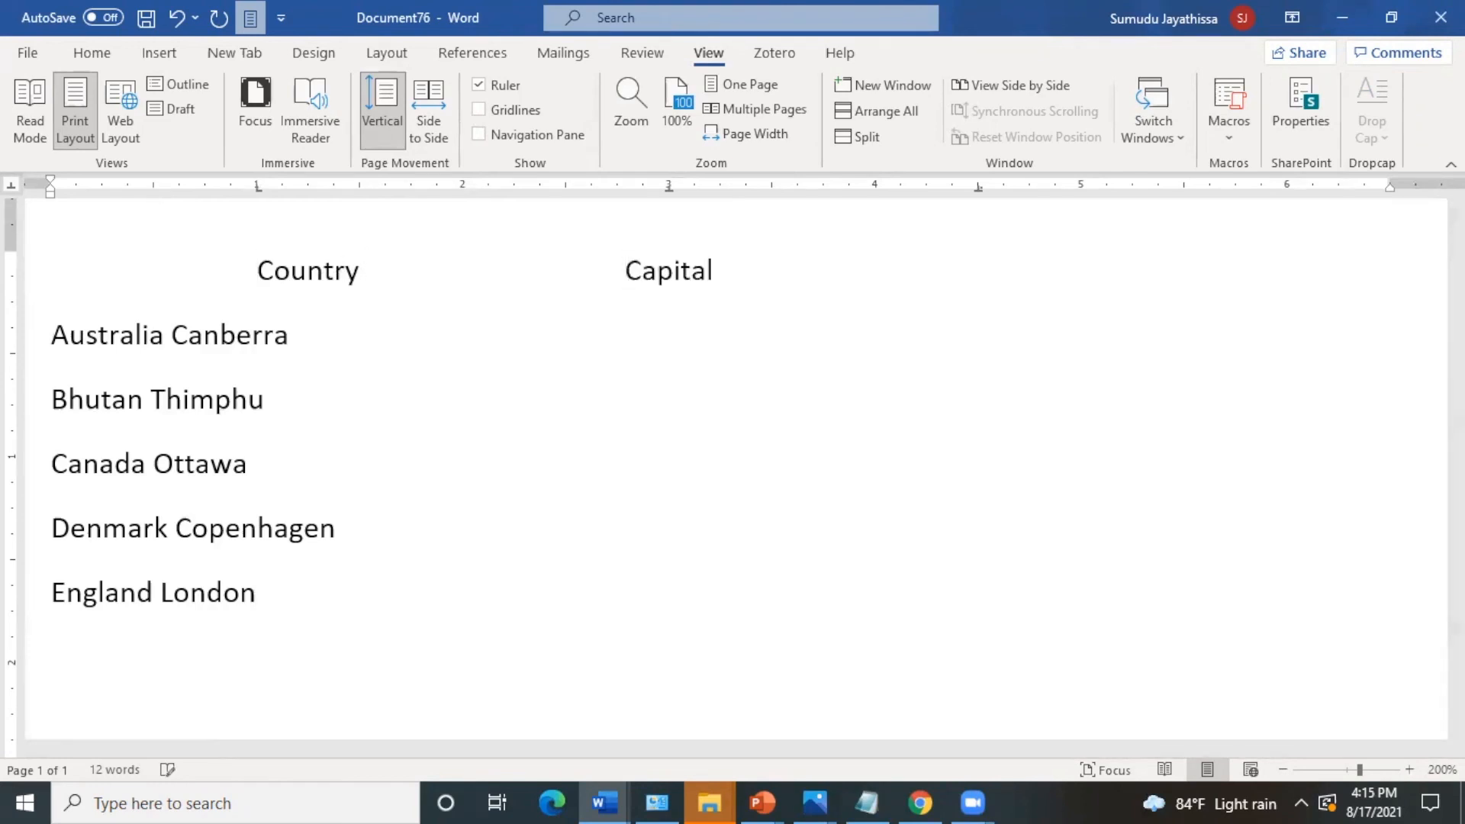
pyautogui.click(55, 336)
pyautogui.press('Tab')
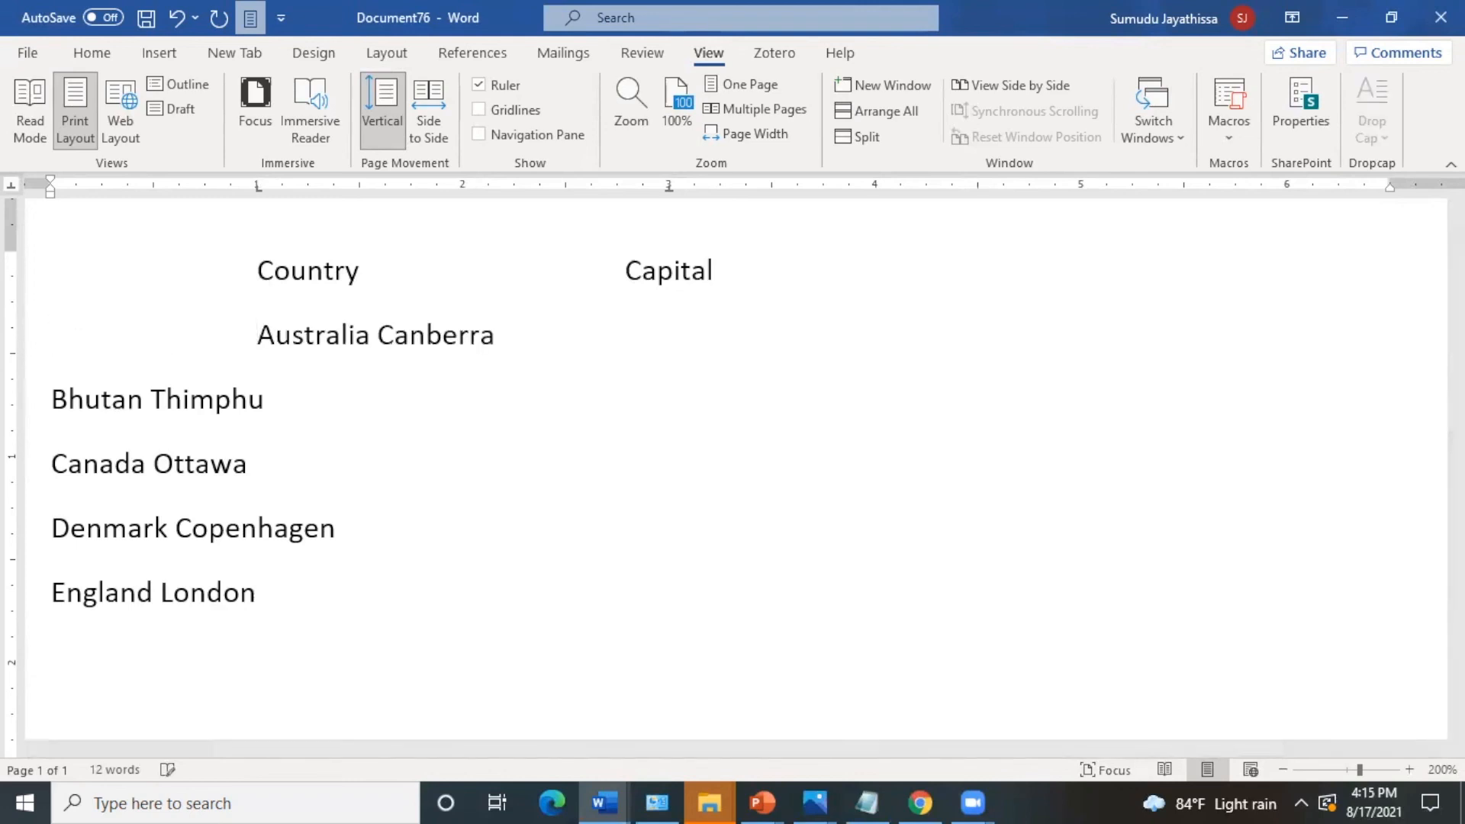
pyautogui.click(379, 334)
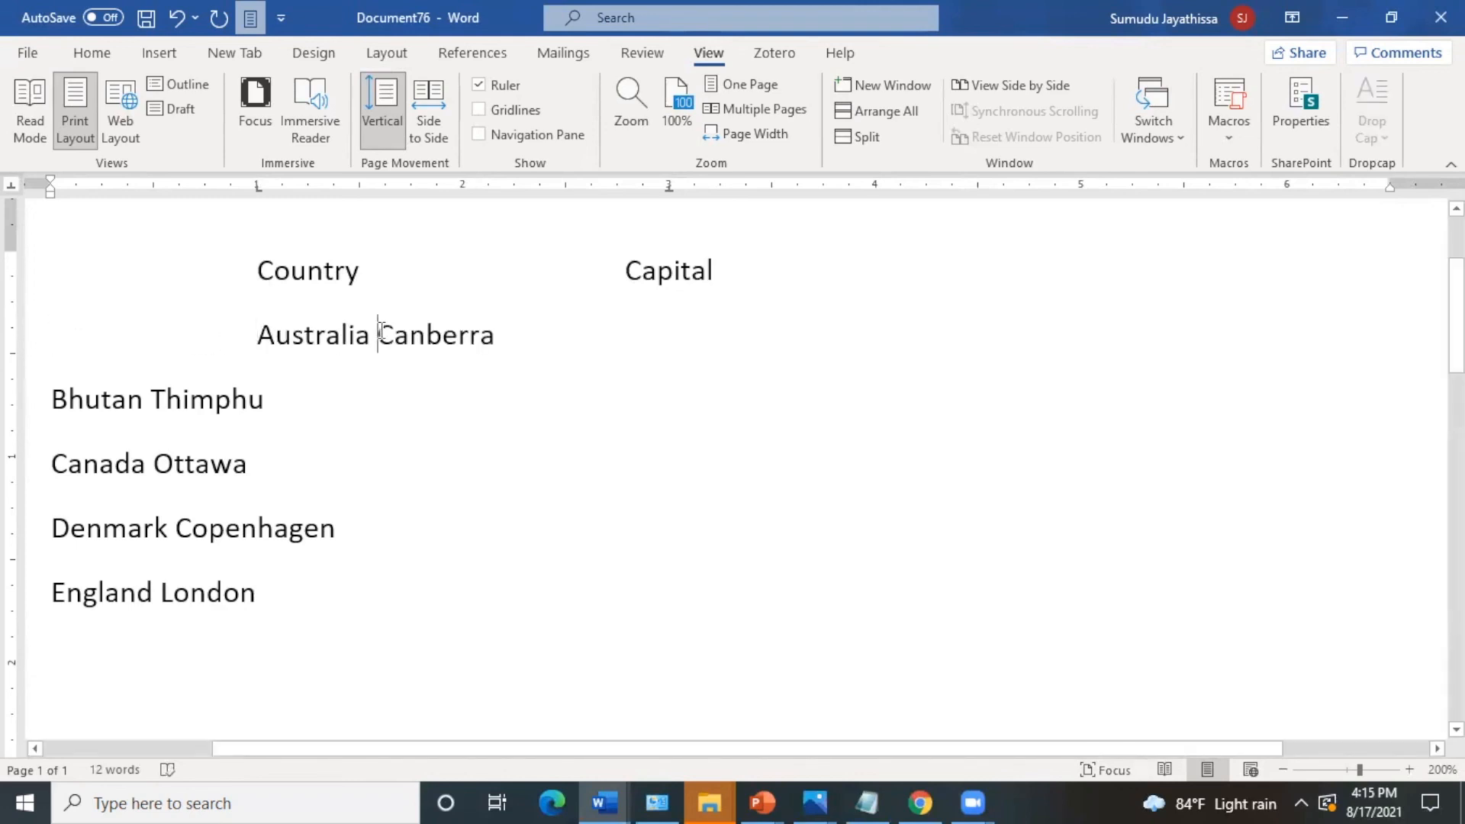
pyautogui.press('Tab')
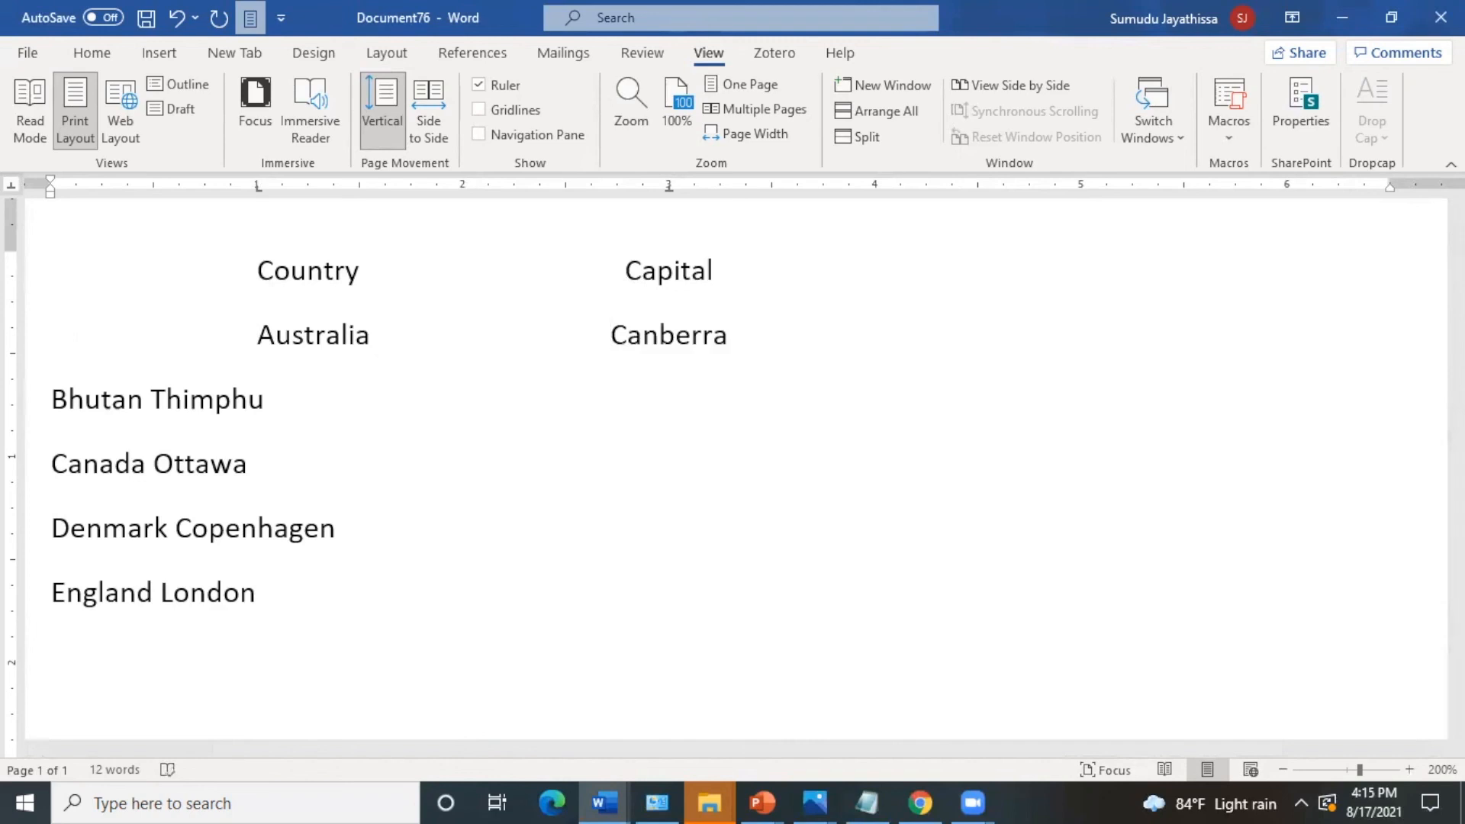
# - Set a left tab stop at 1" with no leader for the Bhutan Thimphu line through the Tabs dialog
pyautogui.click(52, 399)
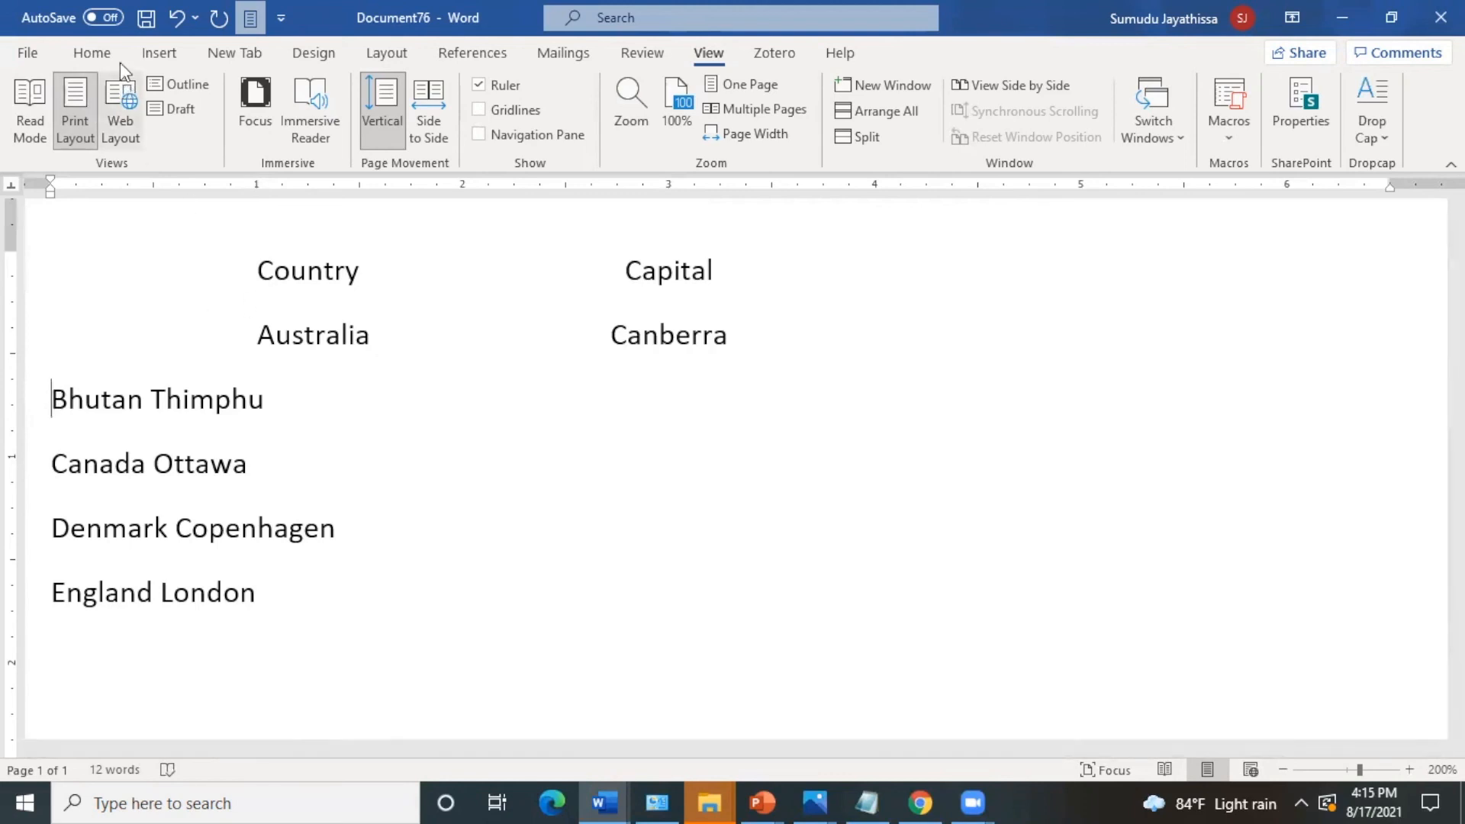
pyautogui.click(101, 58)
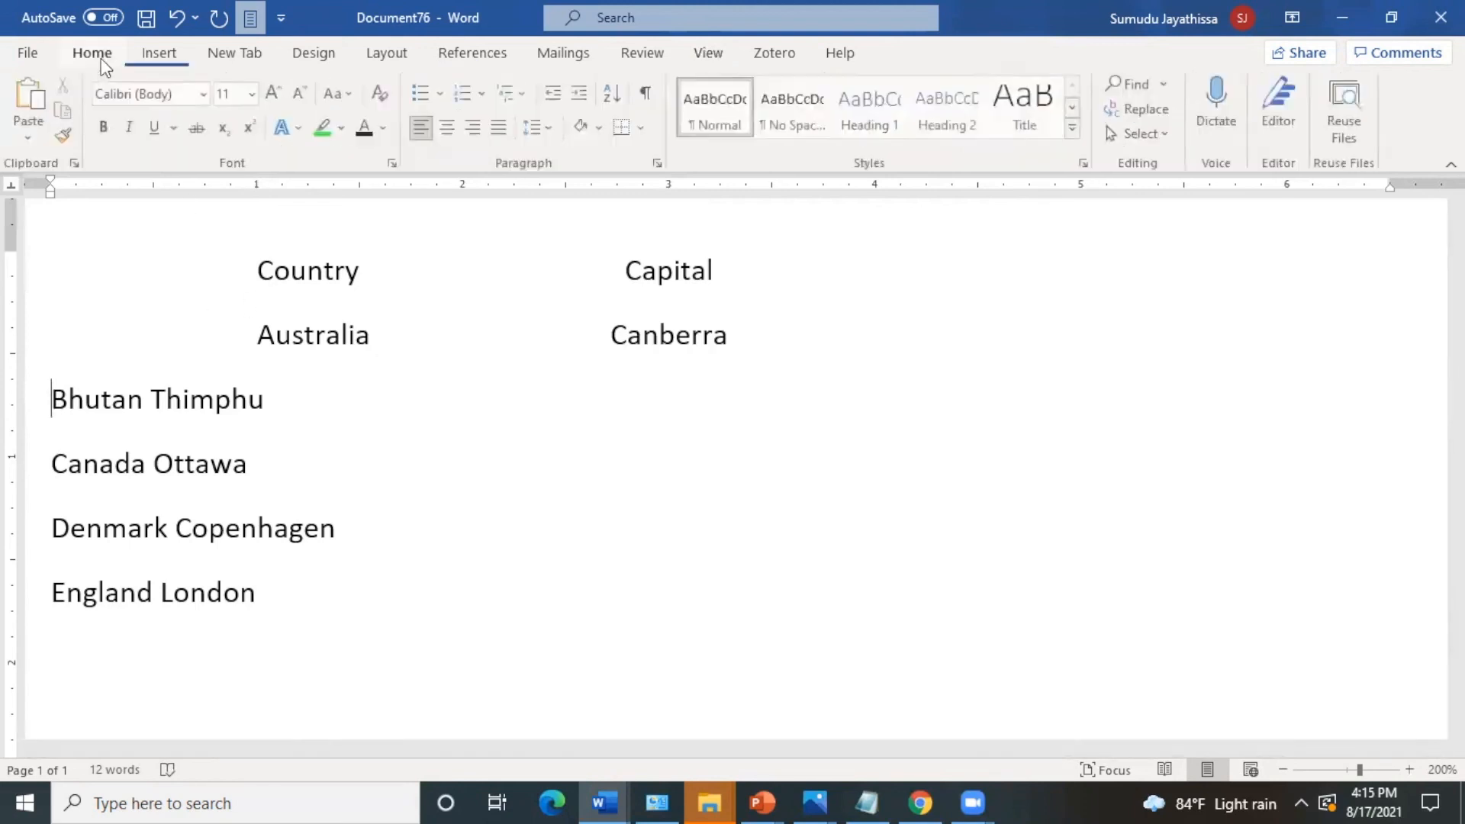
pyautogui.click(659, 163)
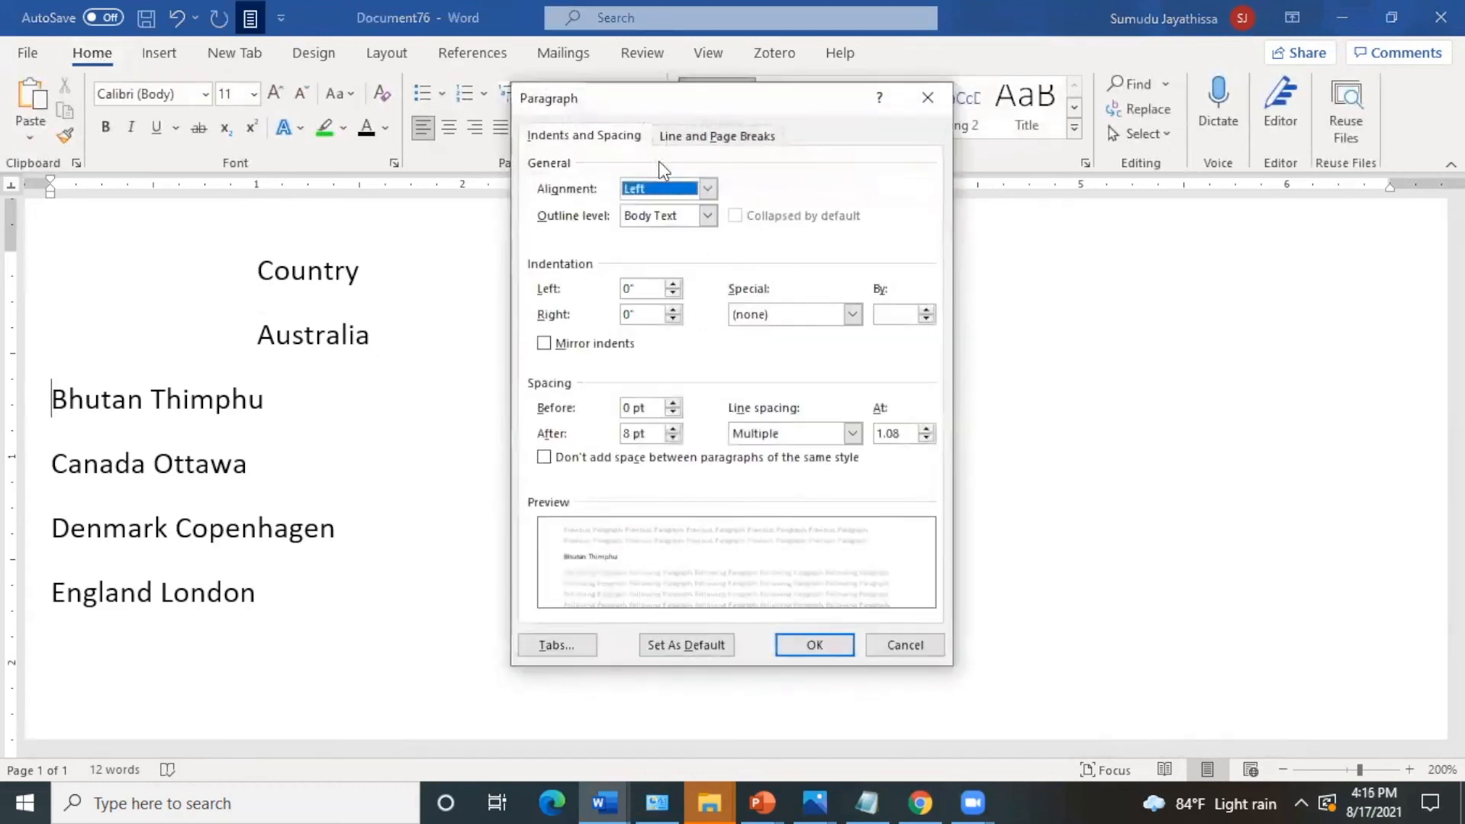
pyautogui.click(555, 645)
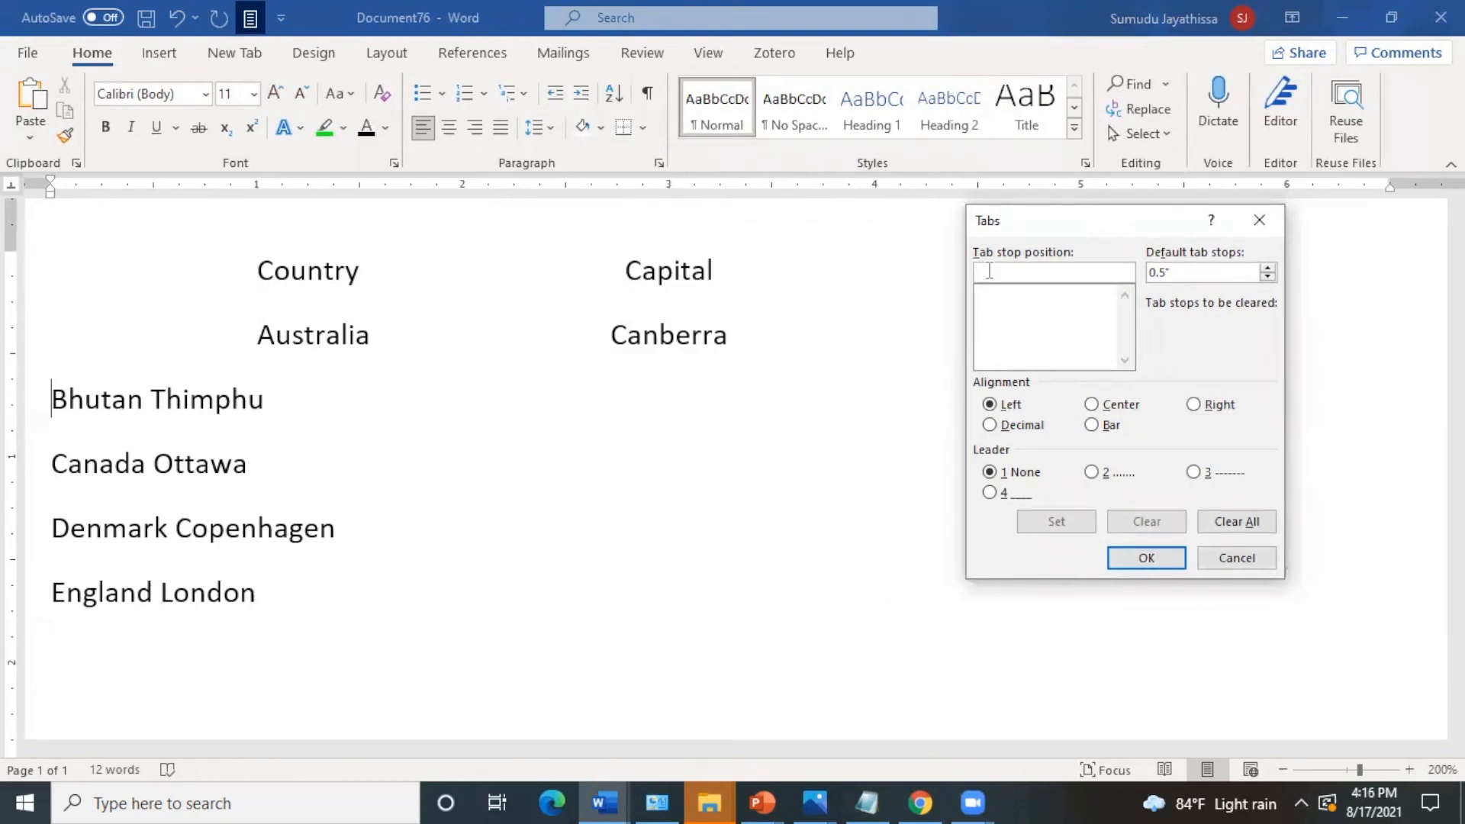
pyautogui.write('1')
pyautogui.click(1057, 523)
# - Add a center tab stop at 3" with dotted leader 2 to the Bhutan Thimphu line and apply the tab settings
pyautogui.click(1004, 273)
pyautogui.press('BackSpace')
pyautogui.press('BackSpace')
pyautogui.write('3')
pyautogui.click(1093, 406)
pyautogui.click(1091, 471)
pyautogui.click(1087, 521)
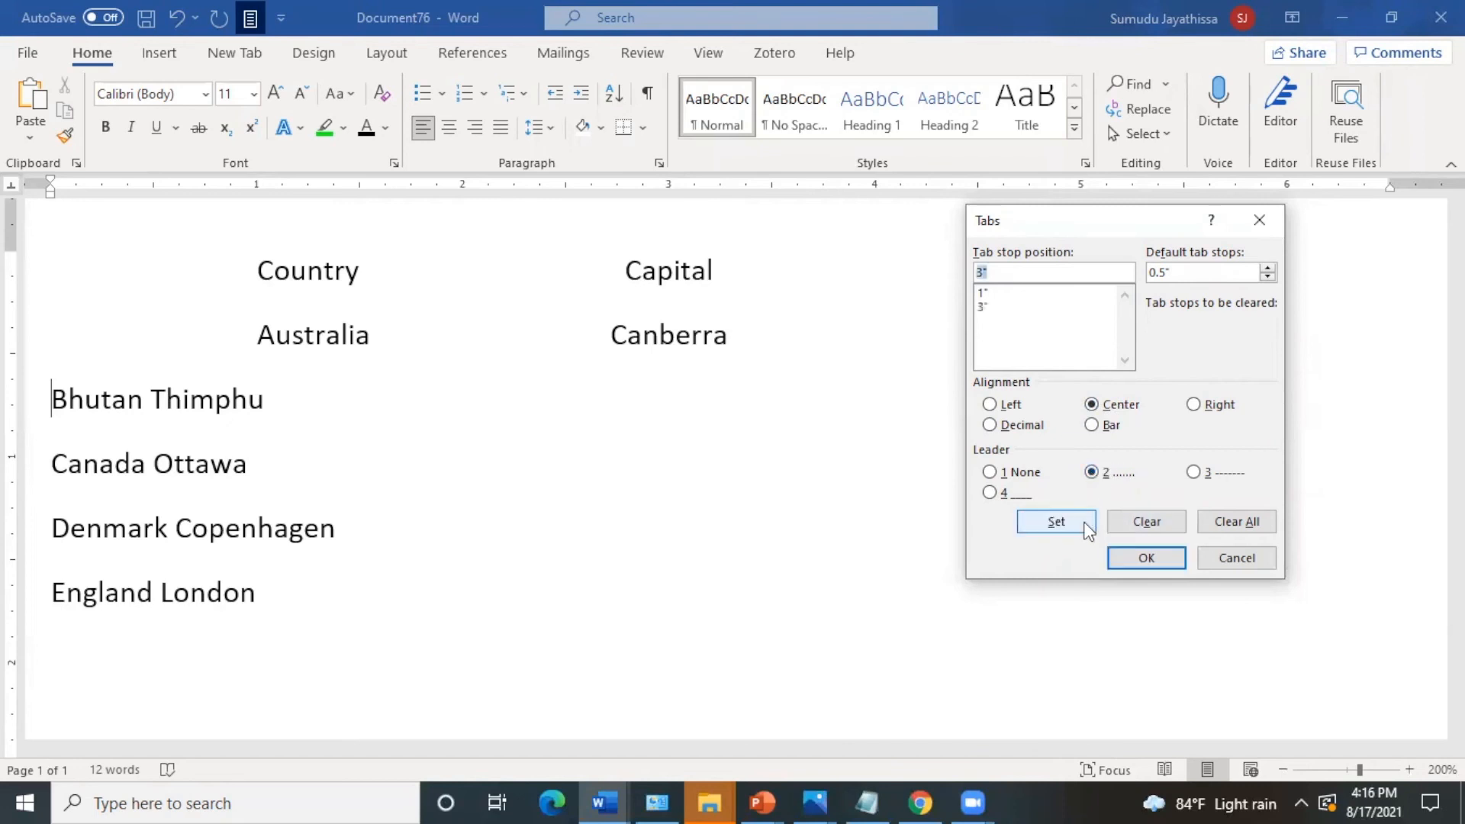
pyautogui.click(1122, 562)
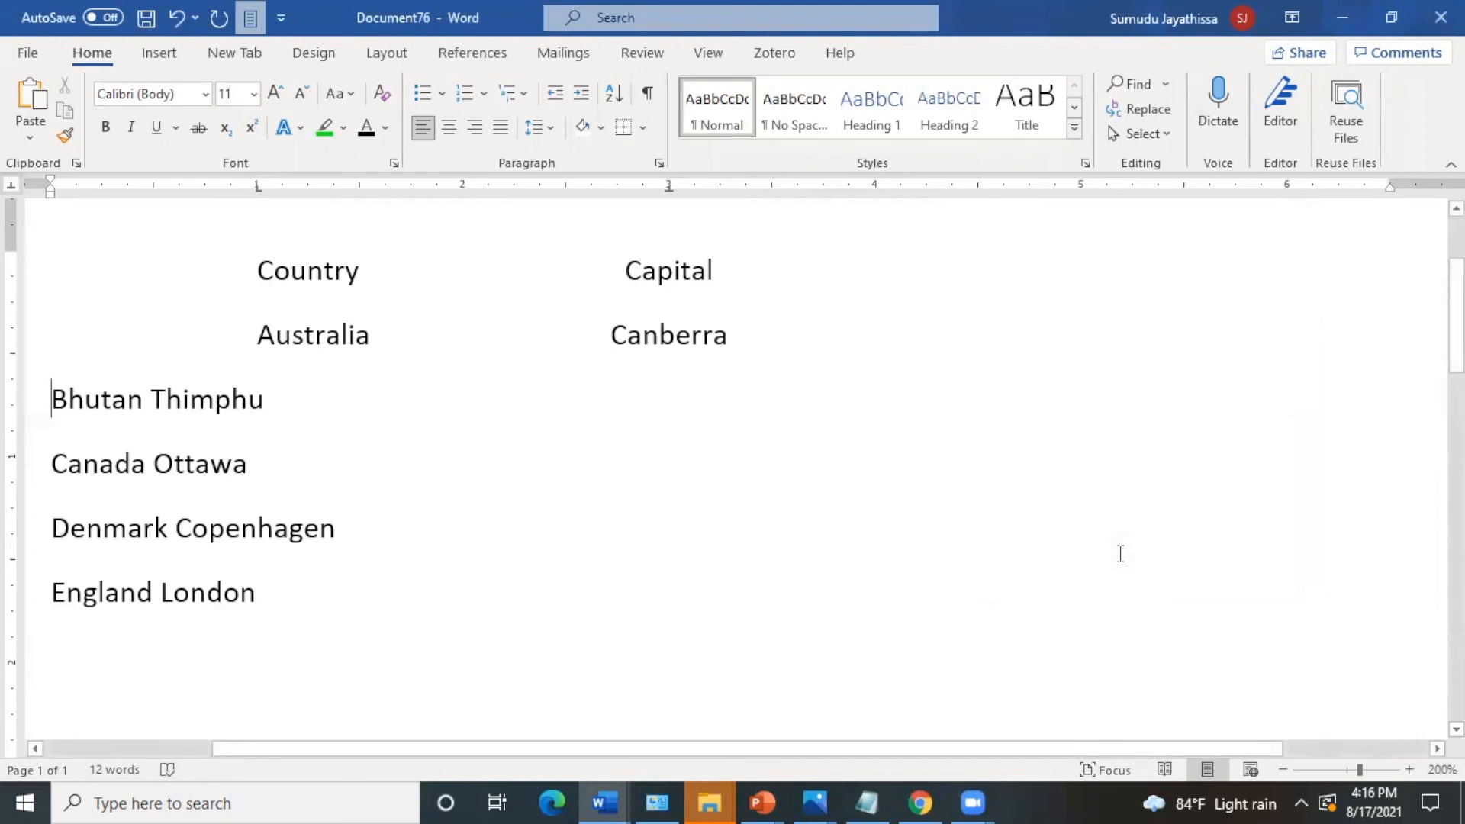
# - Align Bhutan to the 1" tab stop and Thimphu to the 3" tab stop
pyautogui.press('Tab')
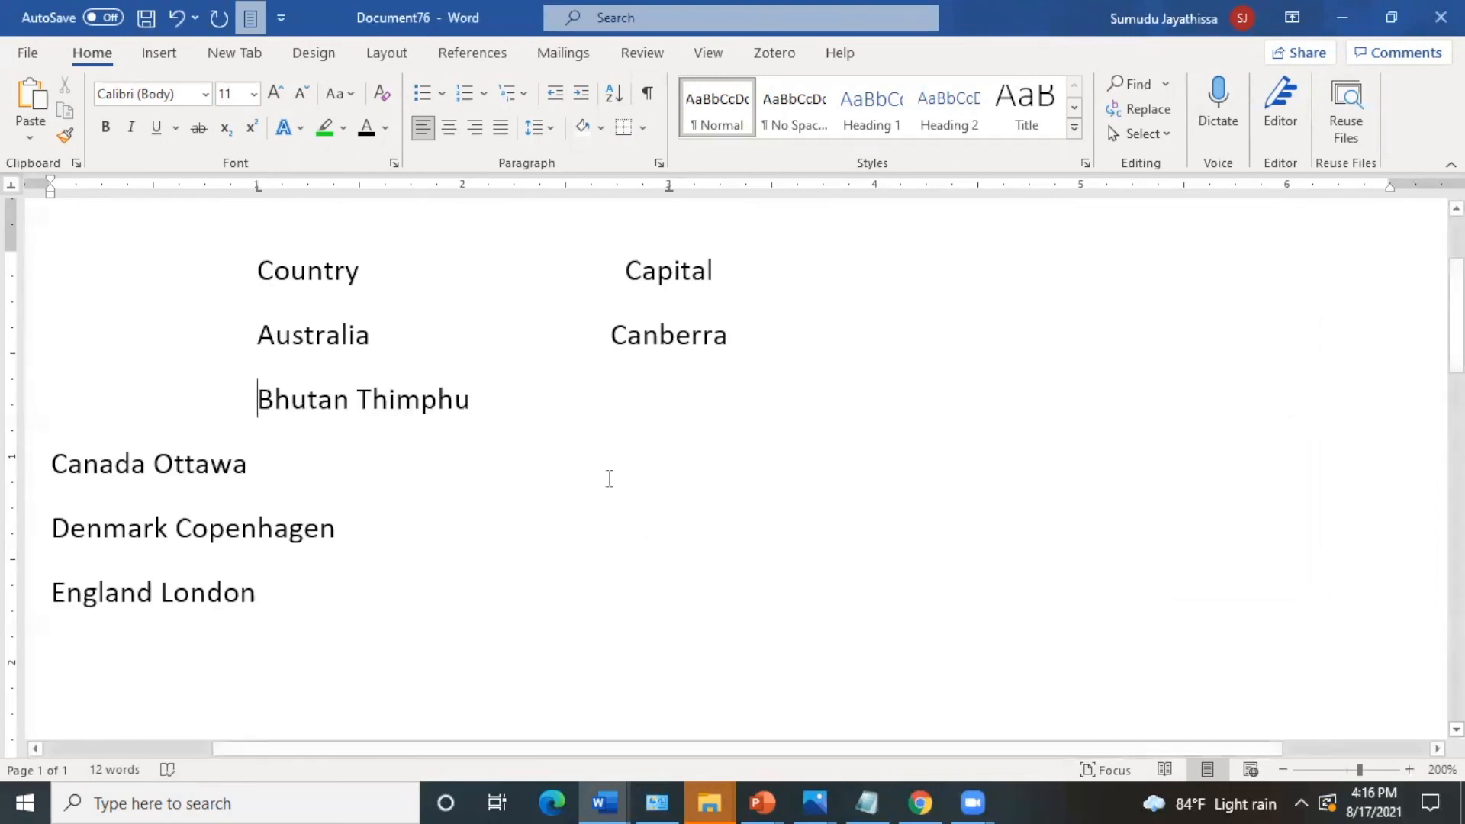
pyautogui.click(357, 400)
pyautogui.press('Tab')
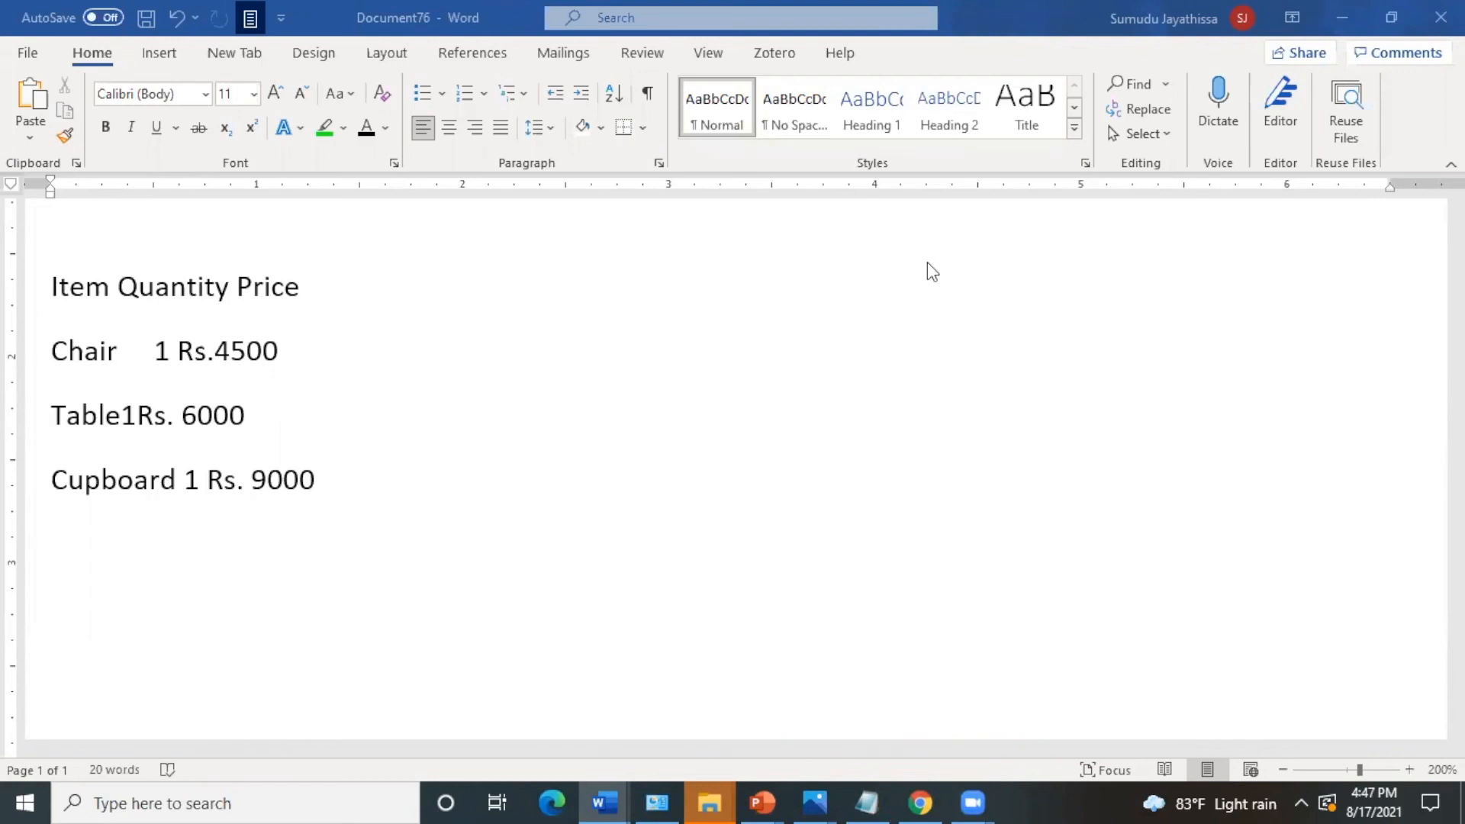
# - Set a left tab stop at 1" for the Item Quantity Price line through the Tabs dialog
pyautogui.click(47, 296)
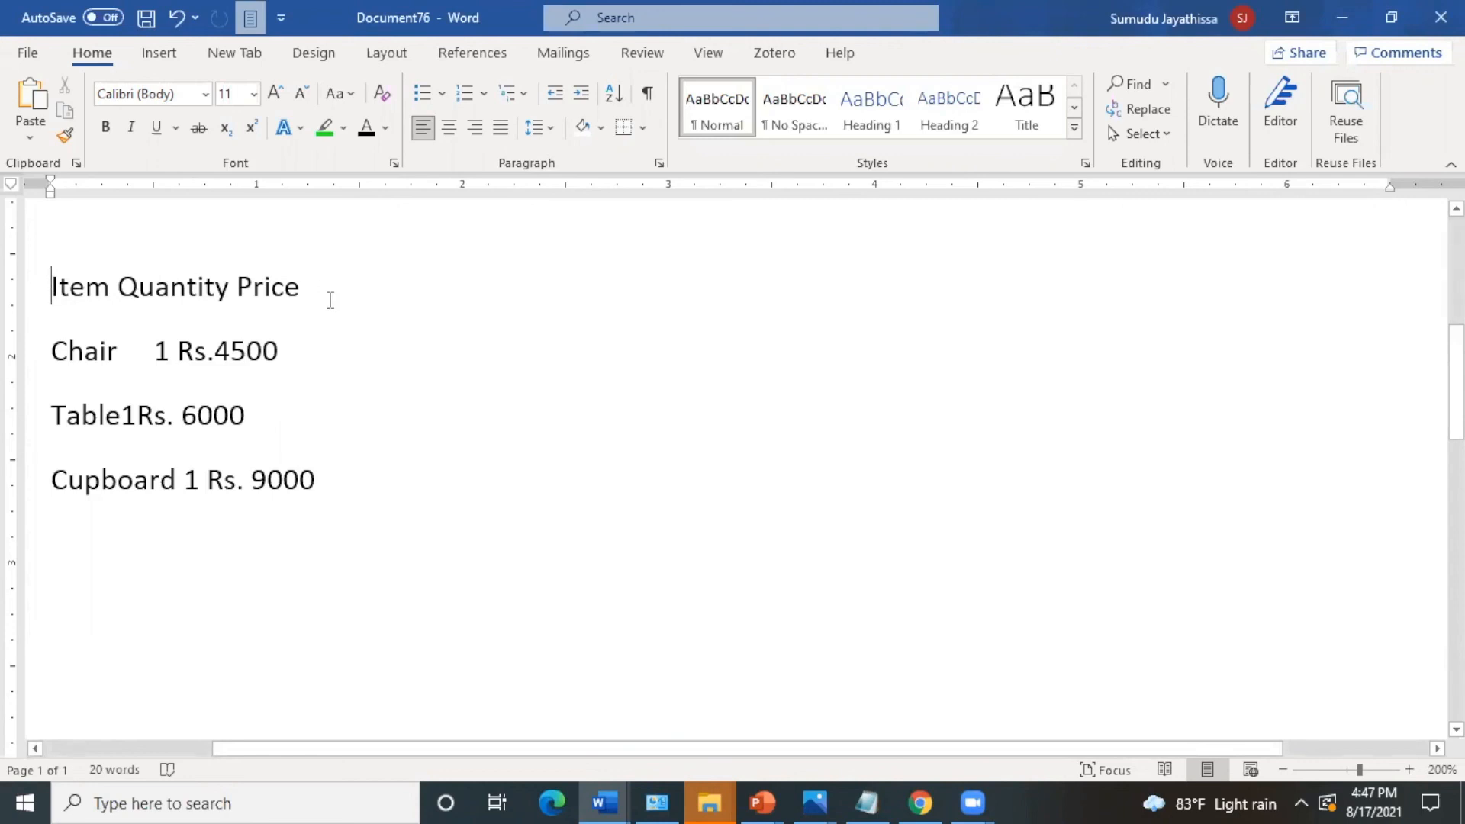
pyautogui.click(659, 162)
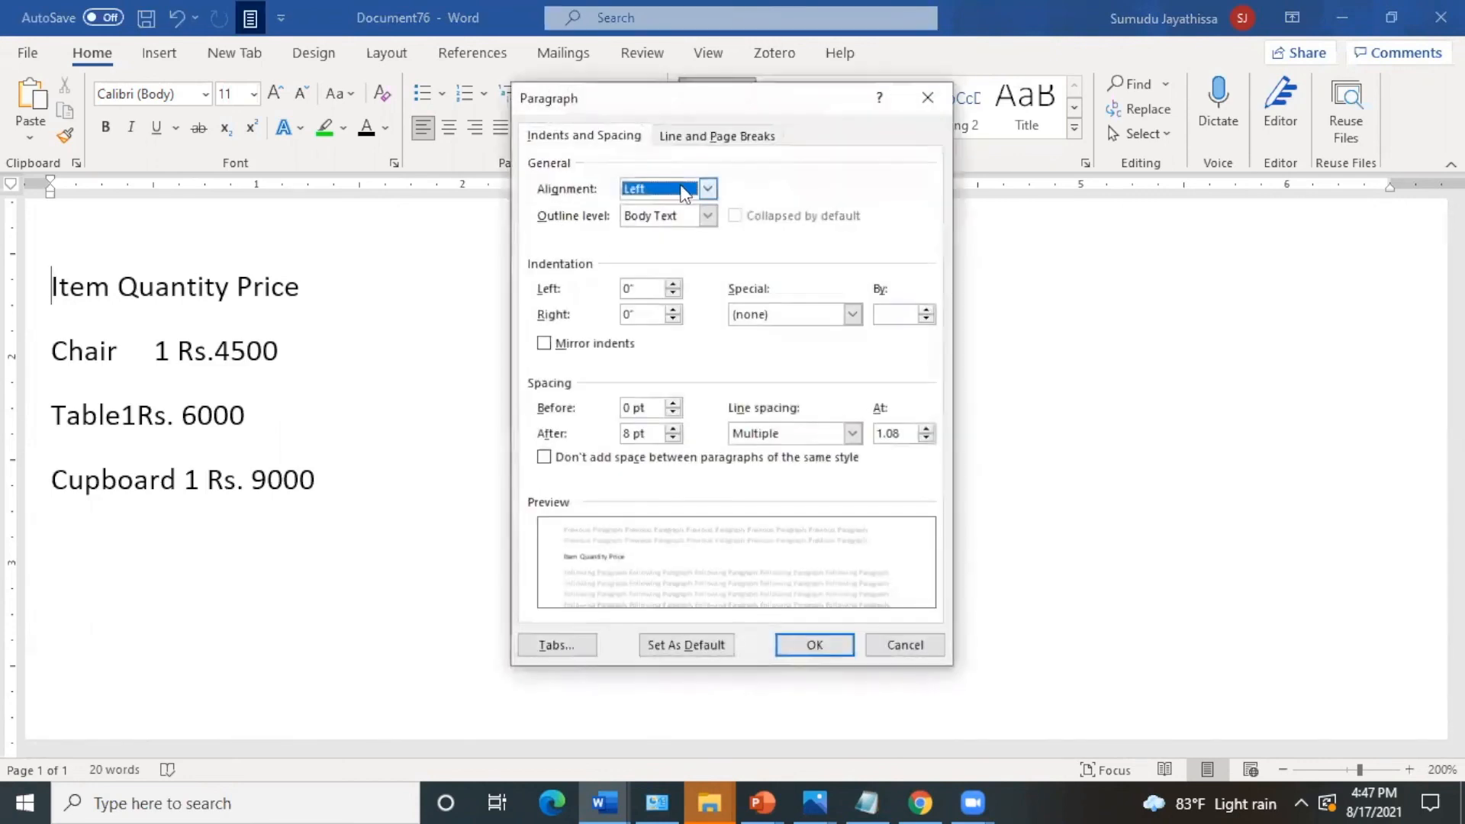
pyautogui.click(554, 644)
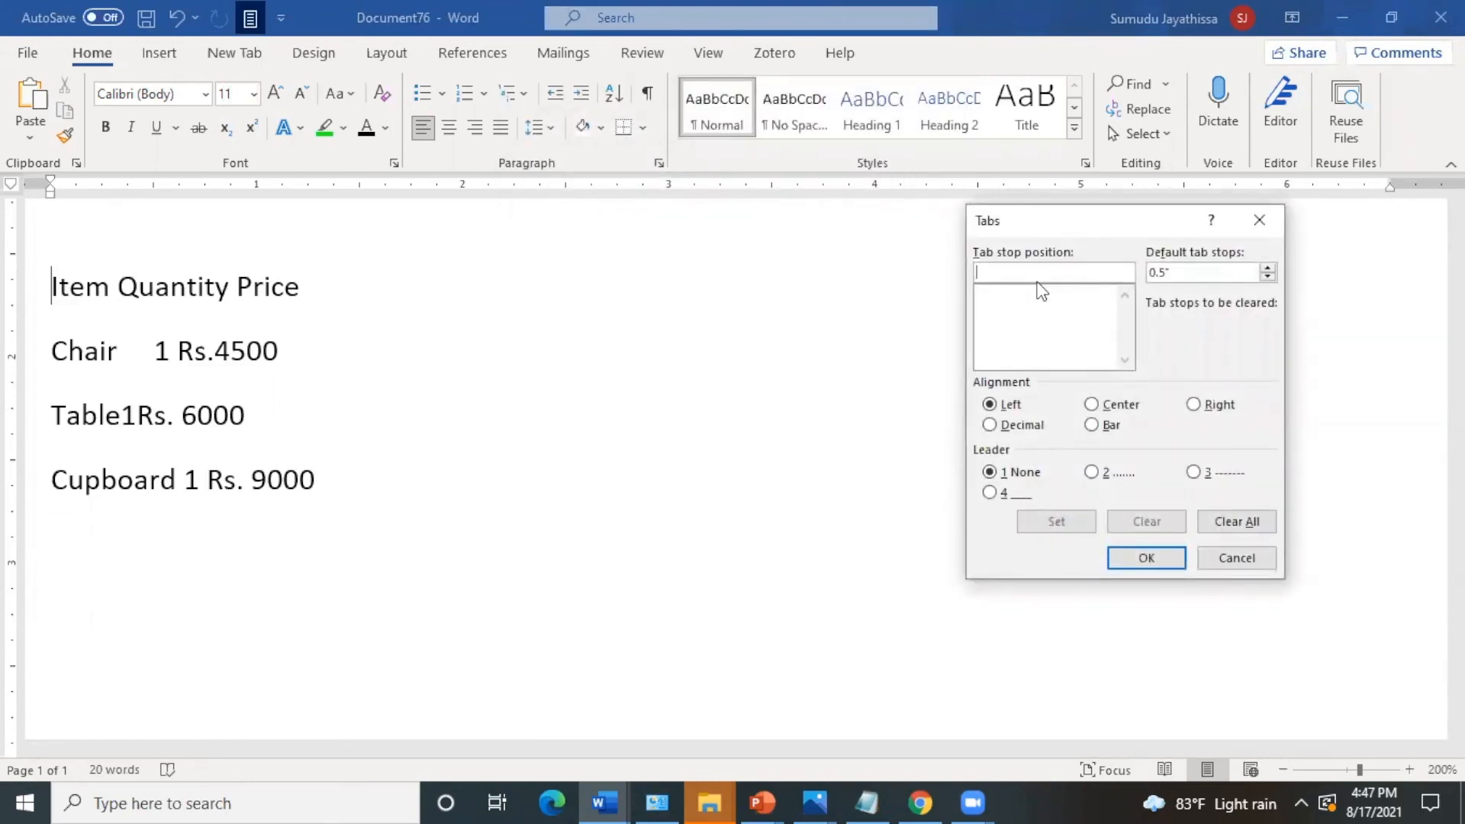
pyautogui.write('1')
pyautogui.click(1068, 523)
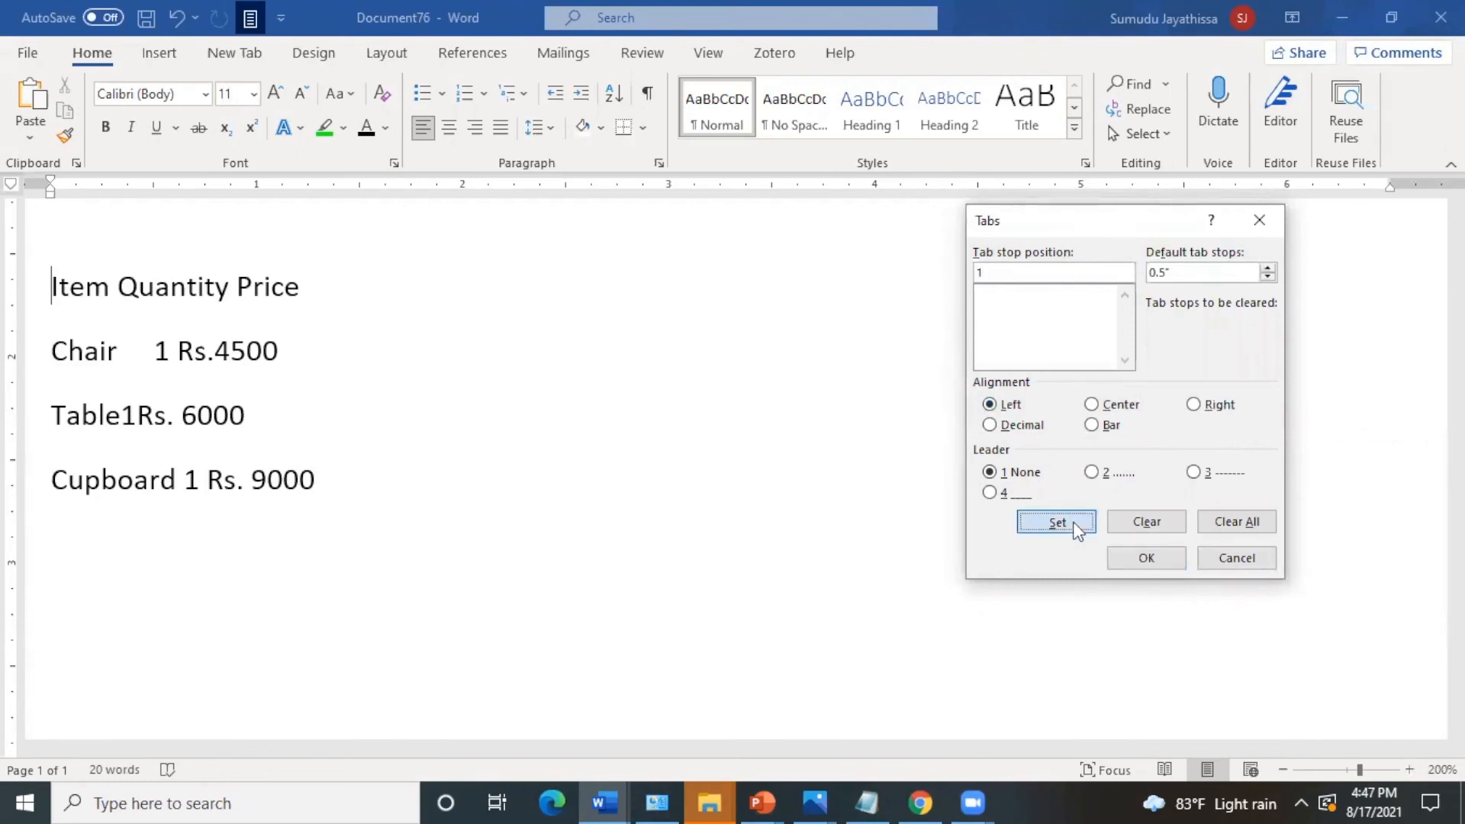
# - Add a center tab stop at 2" with no leader to the Item Quantity Price line
pyautogui.click(983, 274)
pyautogui.press('BackSpace')
pyautogui.press('BackSpace')
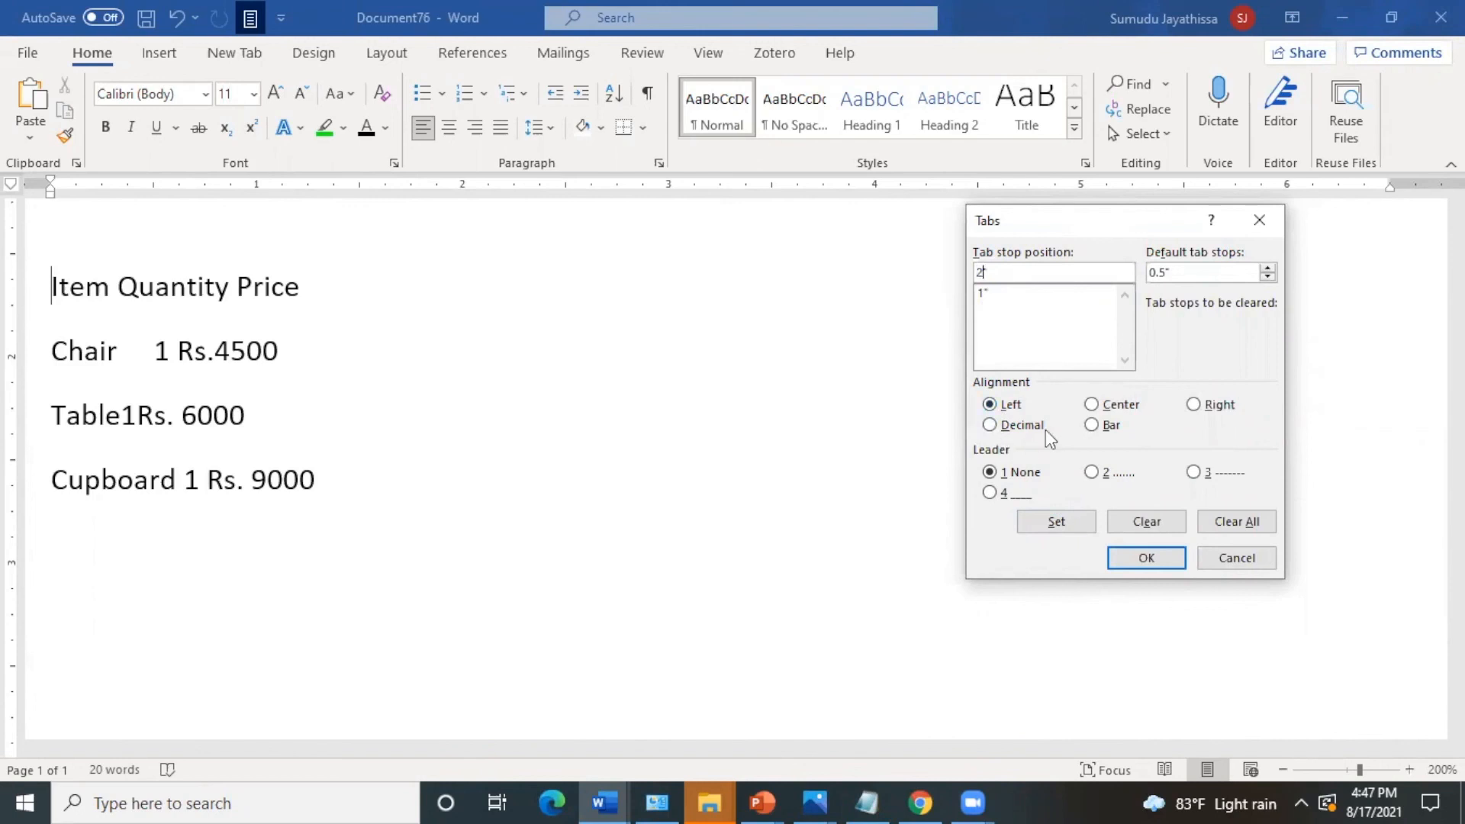
pyautogui.click(1090, 407)
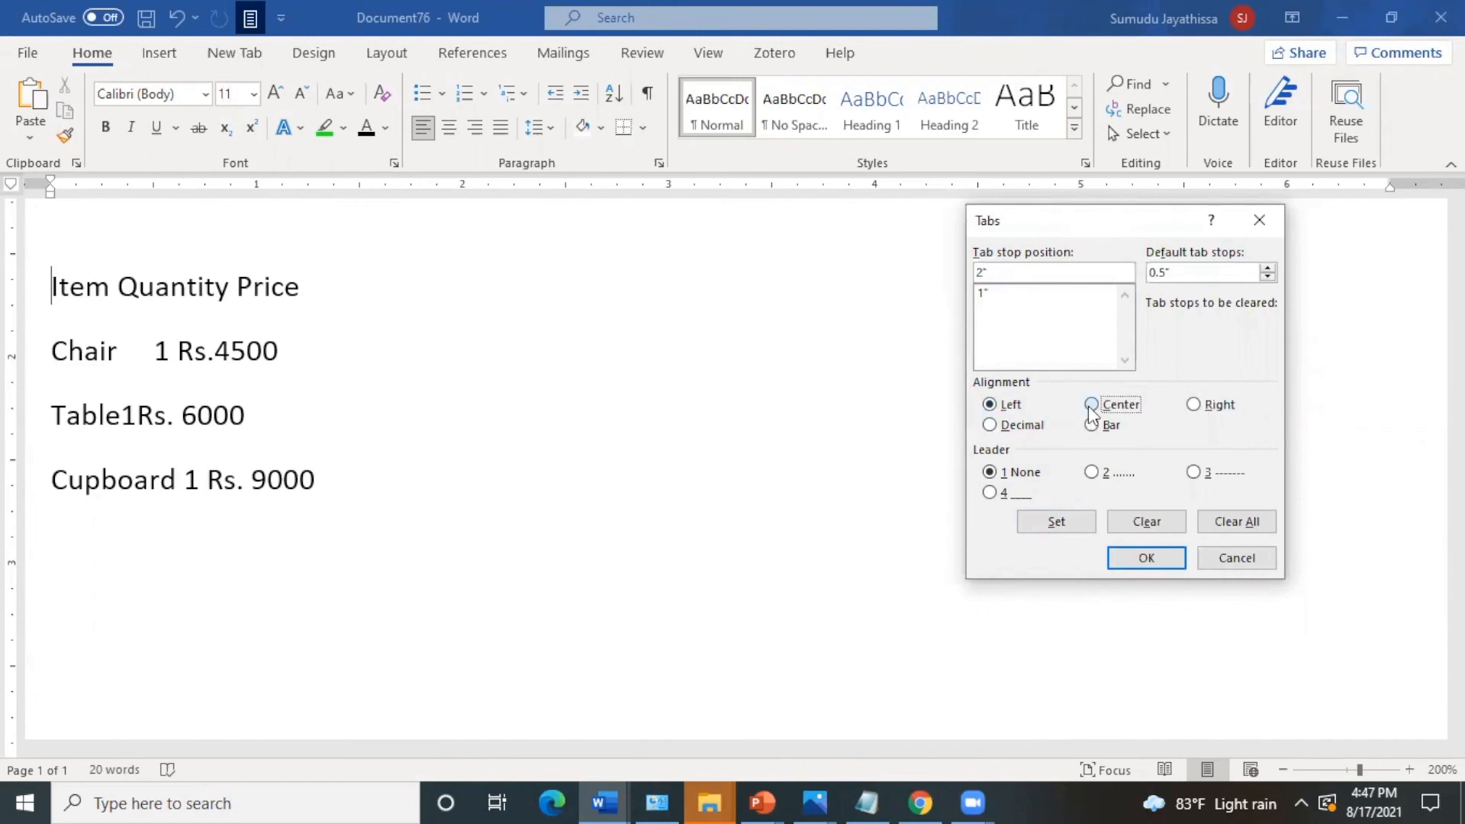
pyautogui.click(1064, 529)
# - Add a right tab stop at 3" to the Item Quantity Price line and apply the tab settings
pyautogui.press('BackSpace')
pyautogui.click(1194, 404)
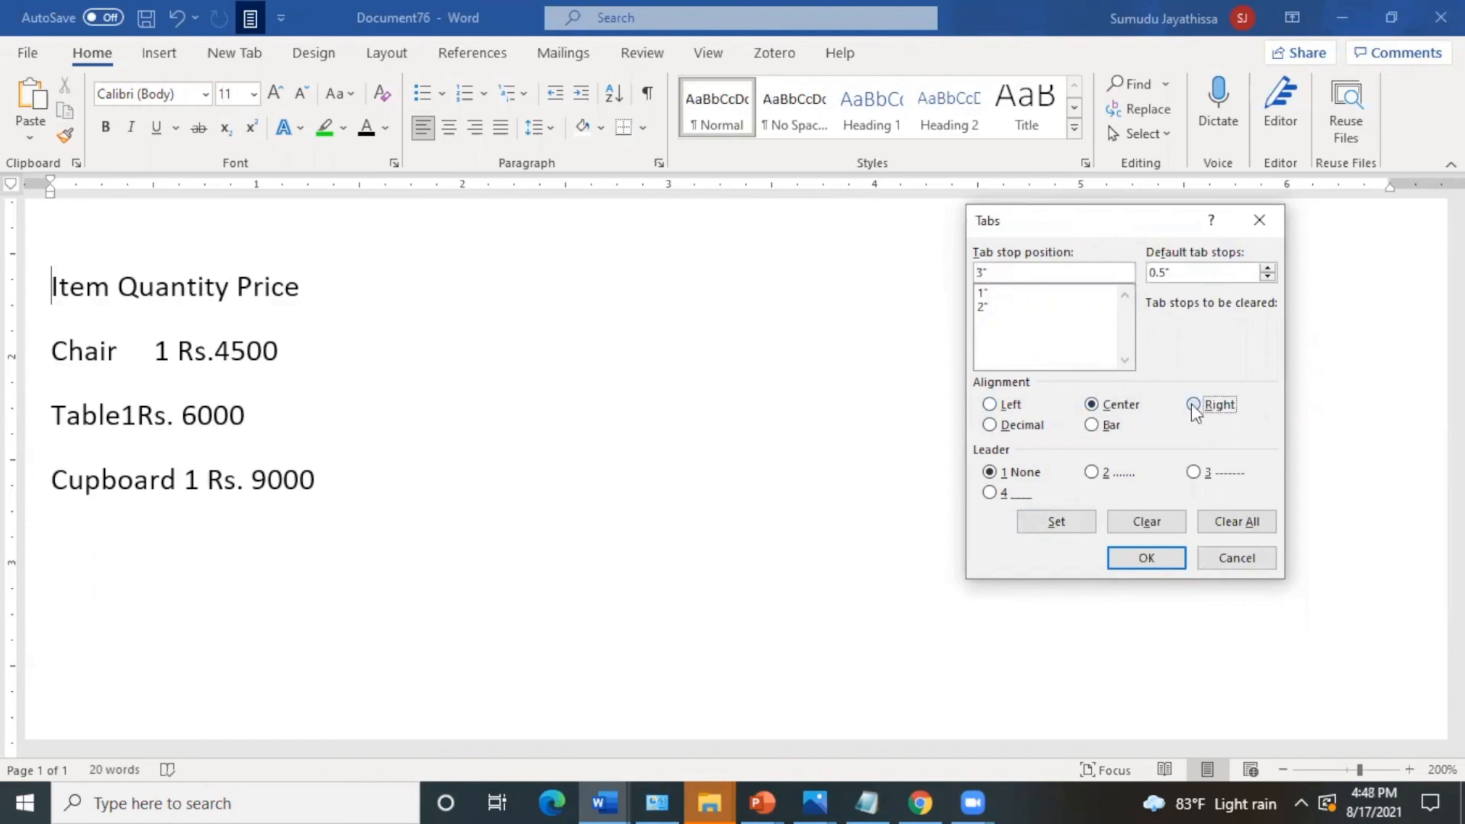
pyautogui.click(1061, 522)
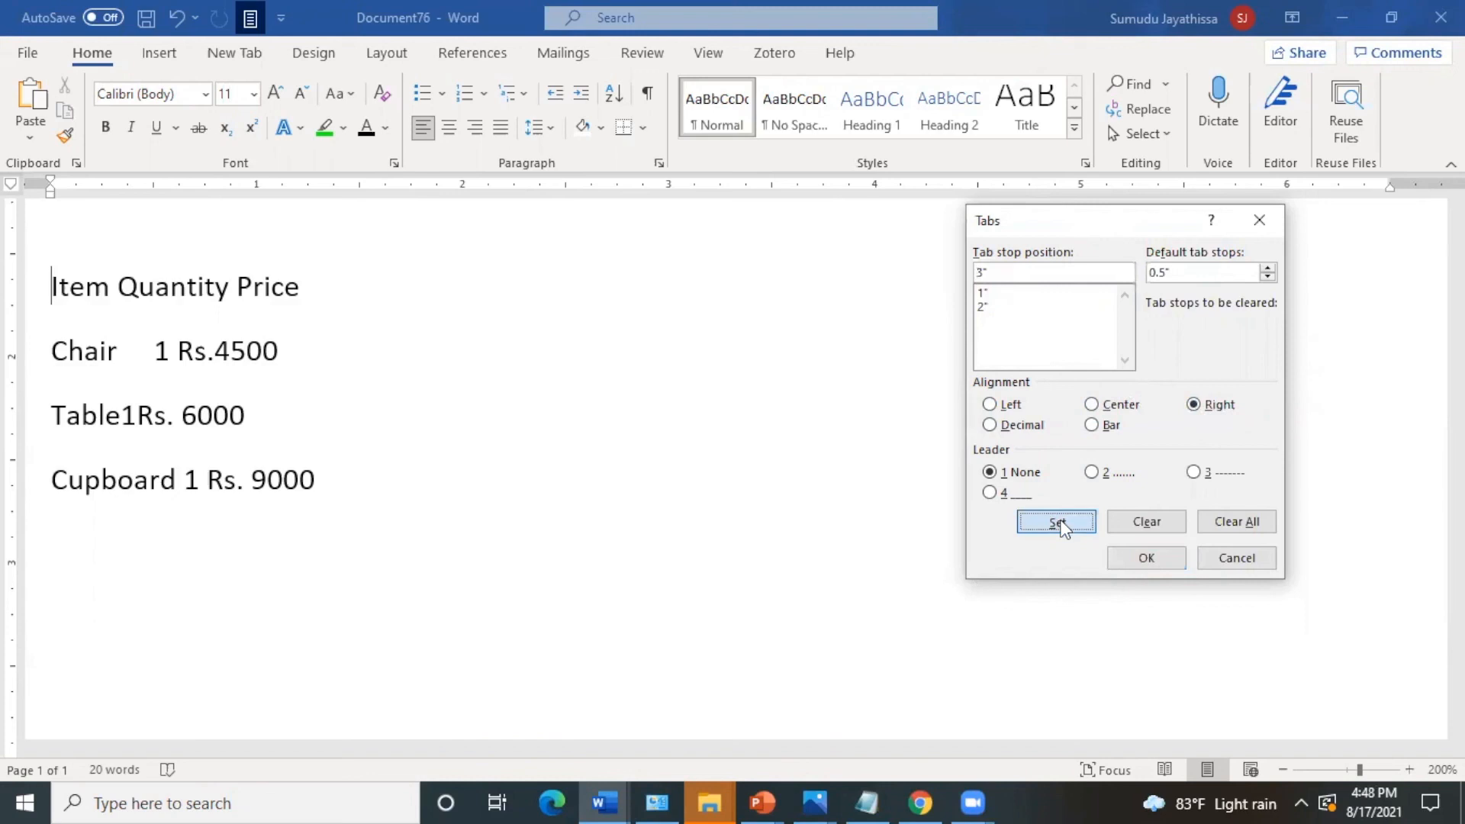
pyautogui.click(1130, 563)
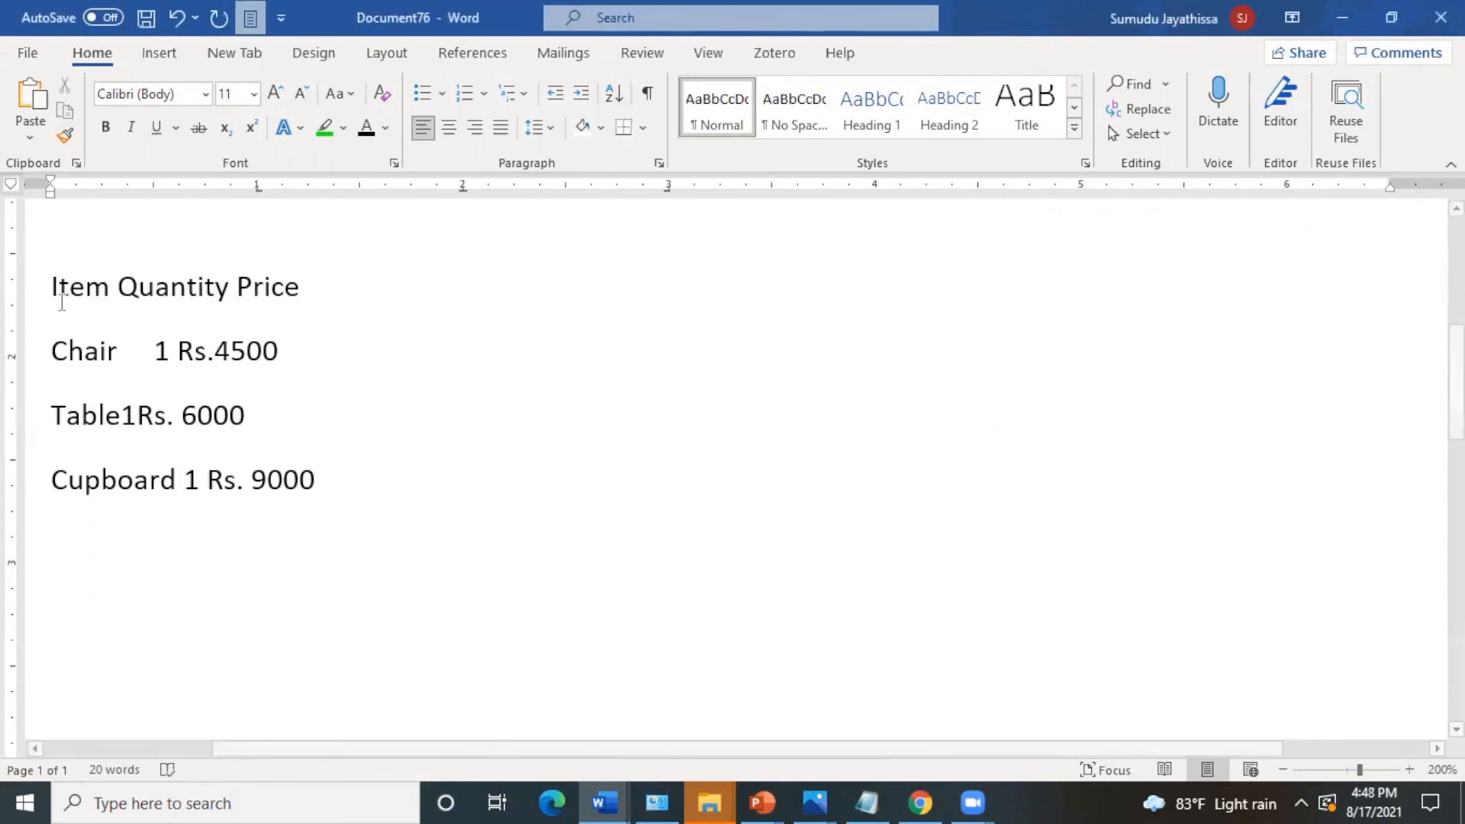
# - Align Item, Quantity and Price in the heading row to the 1", 2" and 3" tab stops
pyautogui.press('Tab')
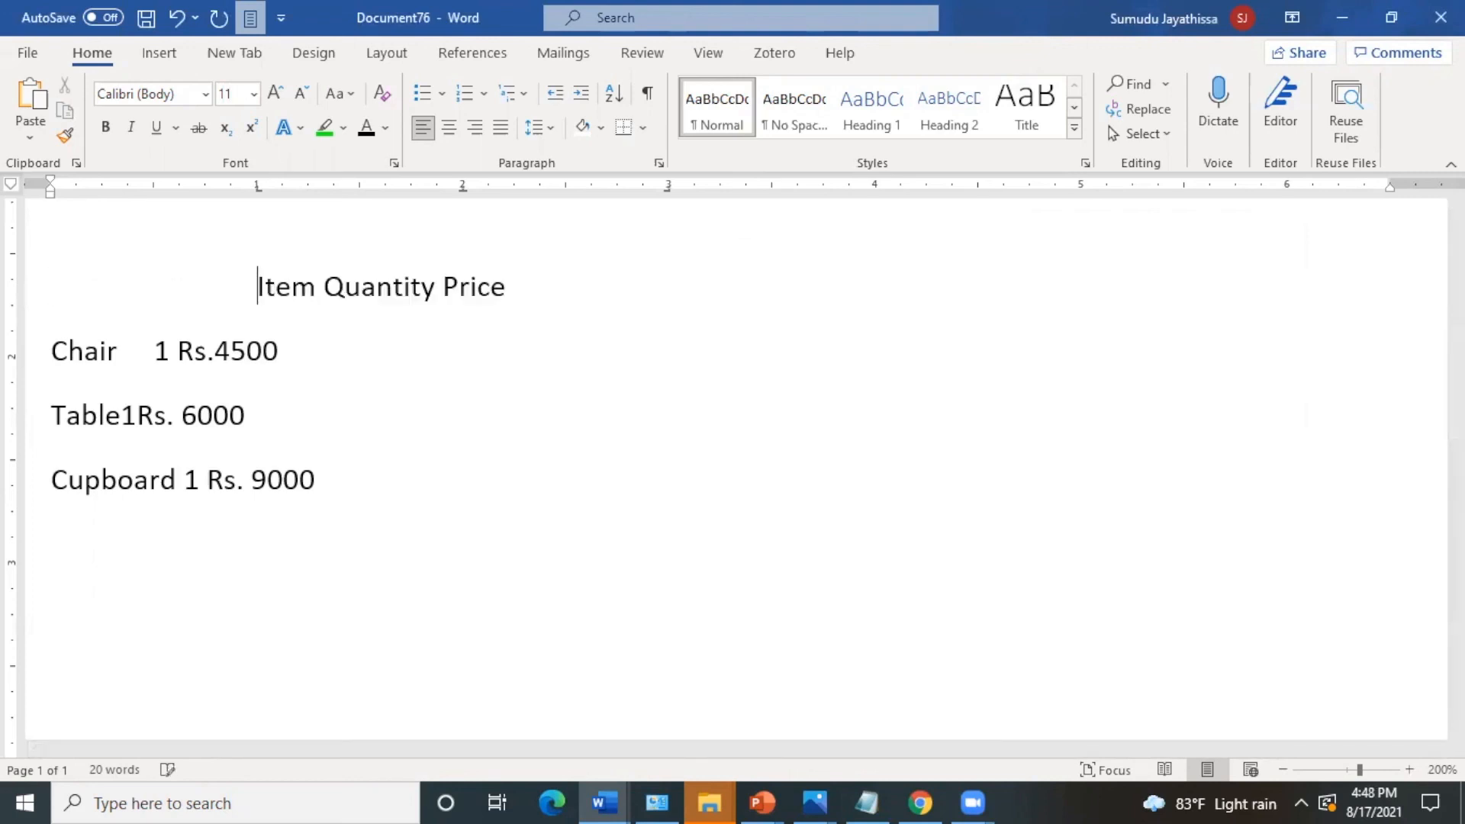
pyautogui.click(325, 286)
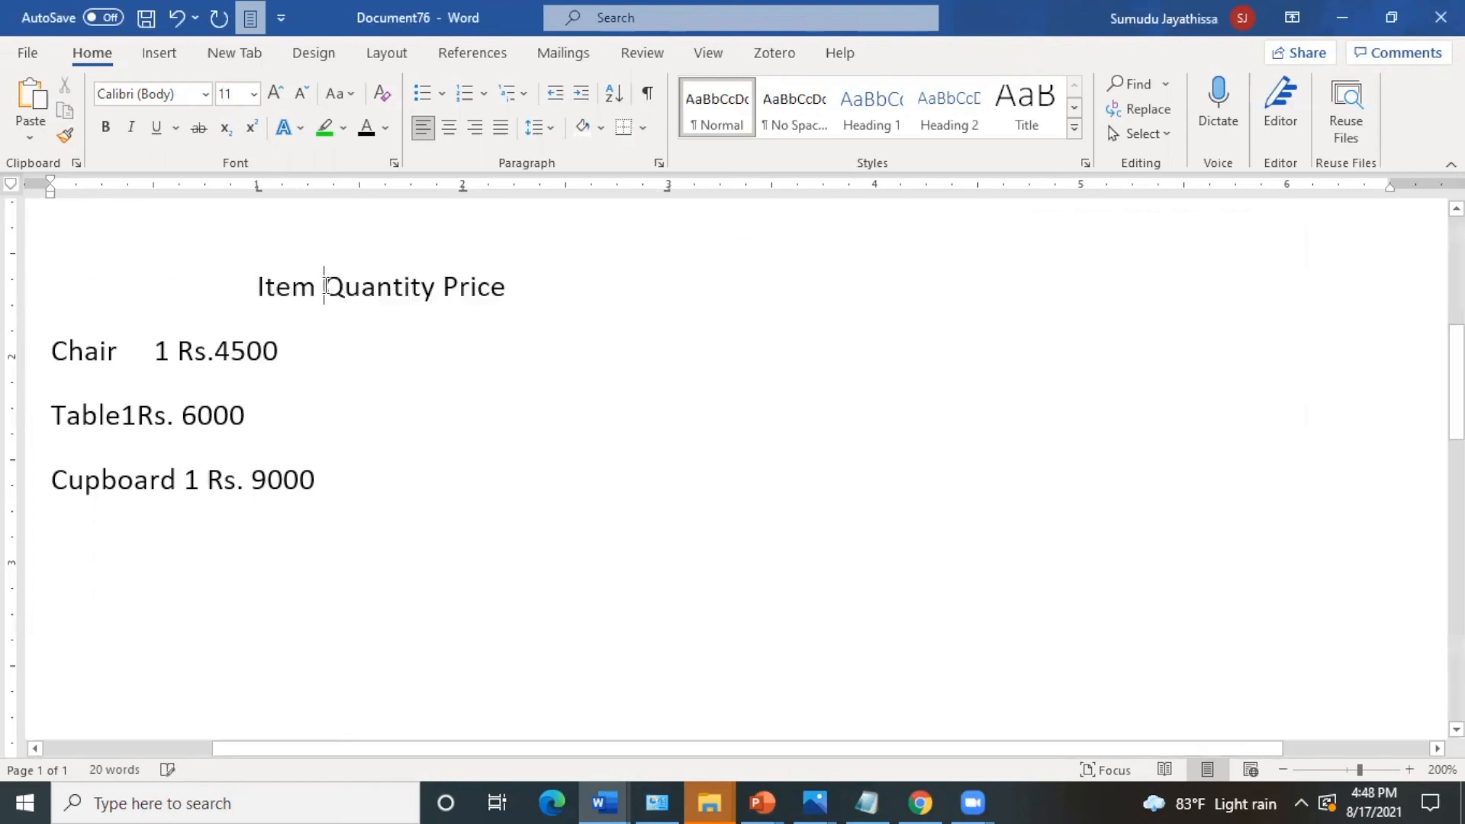
pyautogui.press('Tab')
pyautogui.press('Tab')
pyautogui.press('BackSpace')
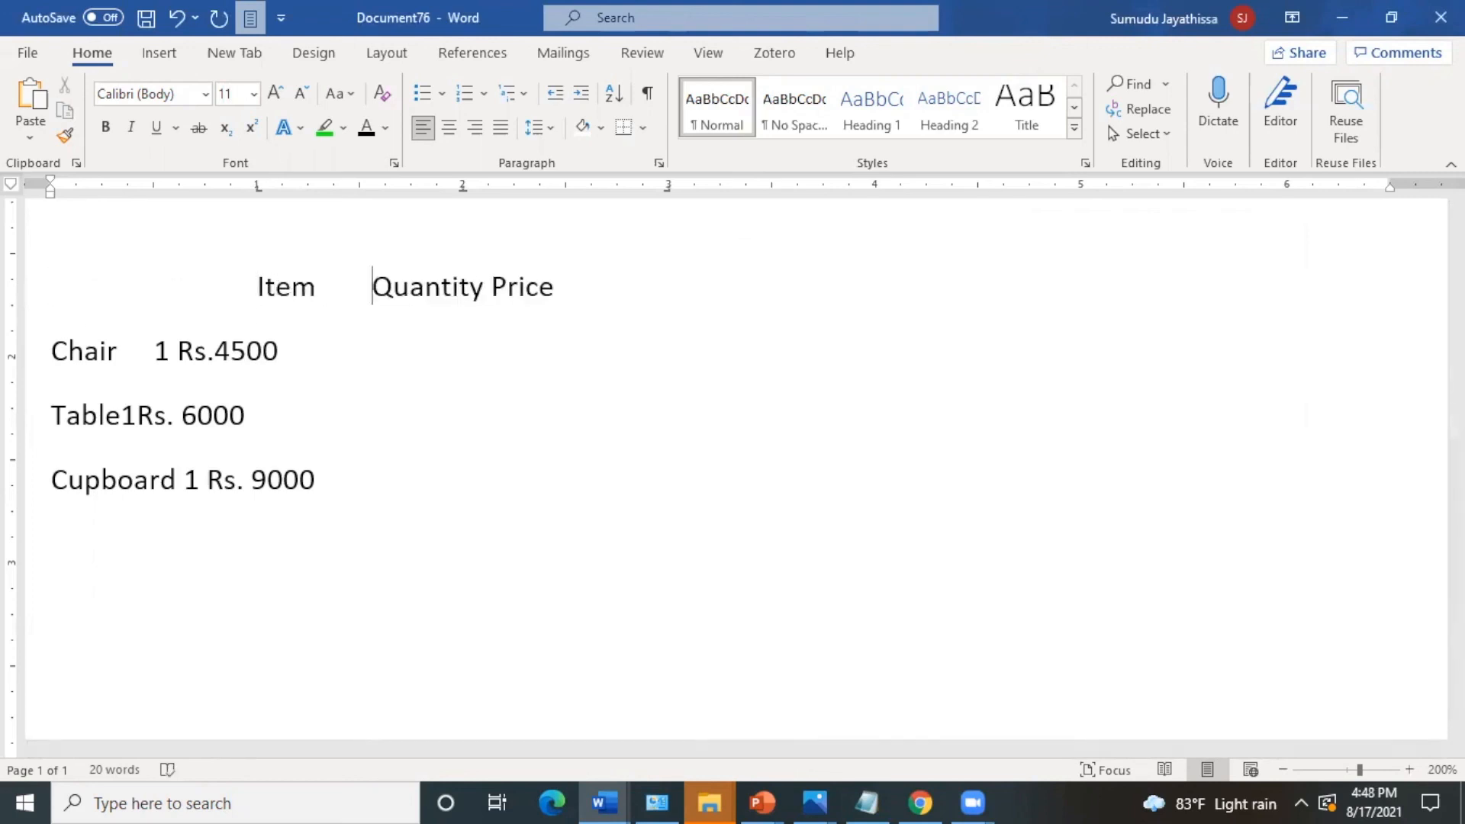
pyautogui.press('BackSpace')
pyautogui.press('Tab')
pyautogui.click(492, 286)
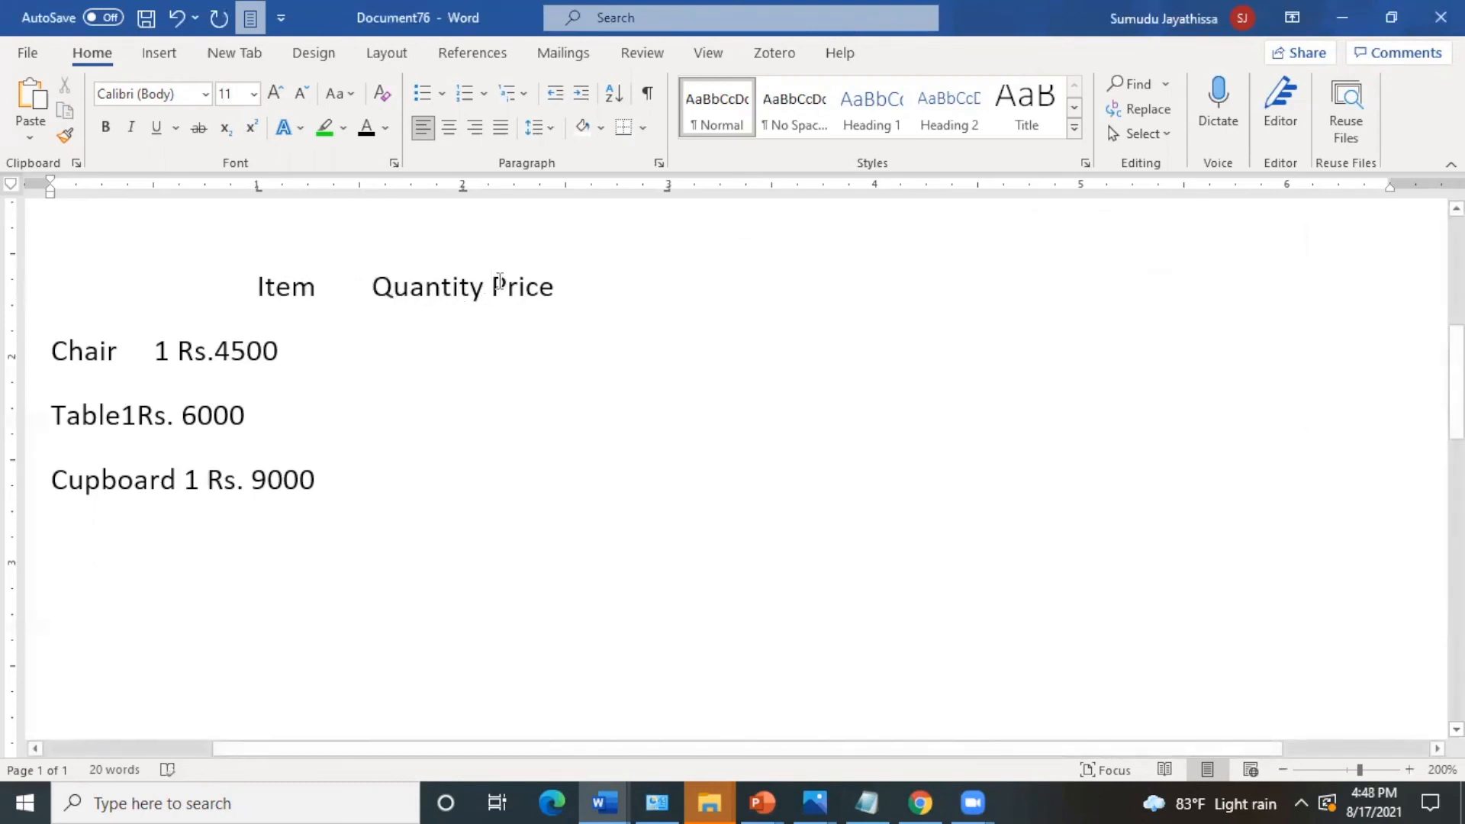
pyautogui.press('Tab')
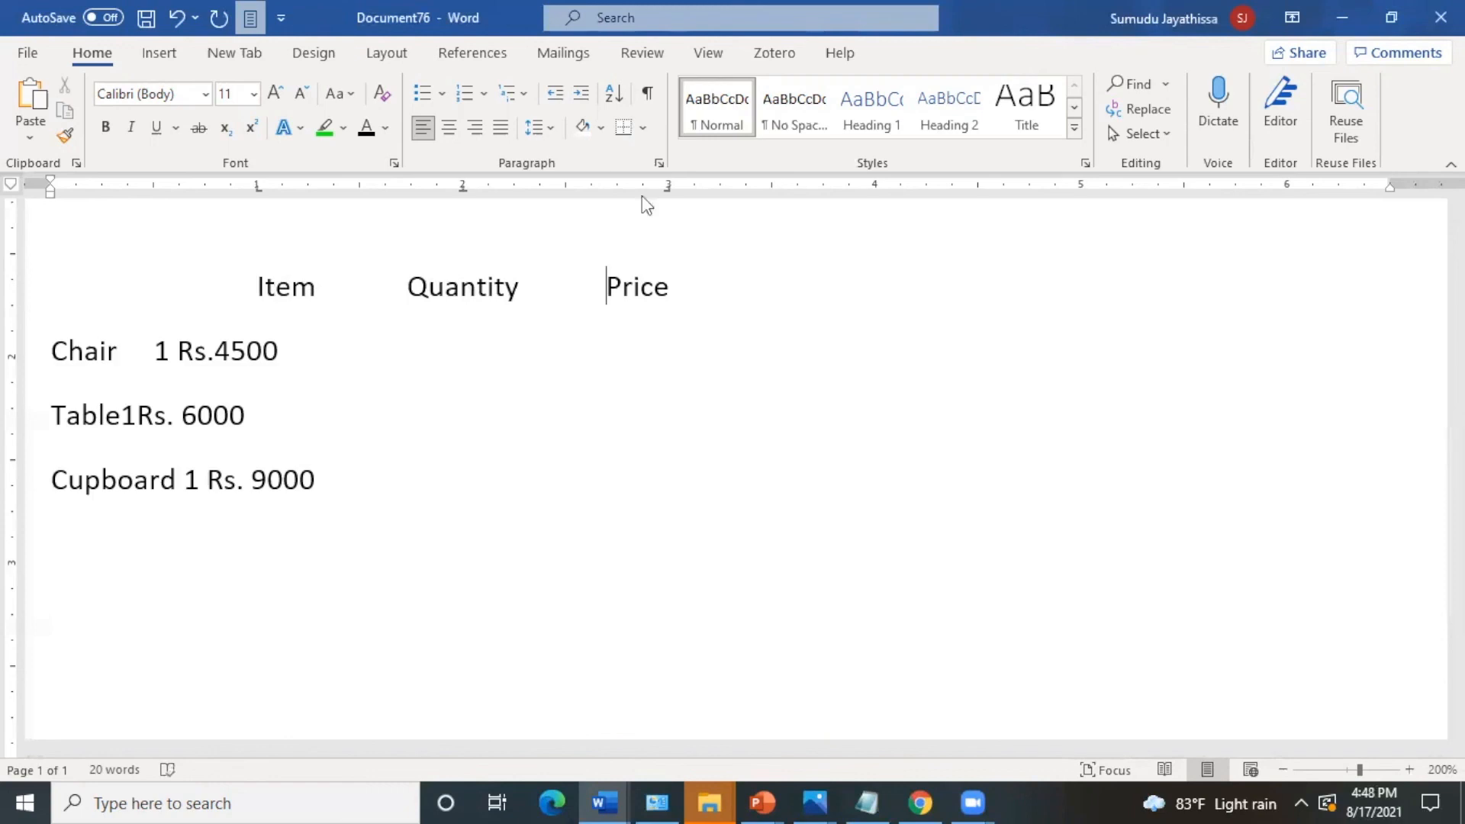
# - Clear all existing tab stops of the Chair line in the Tabs dialog
pyautogui.click(50, 351)
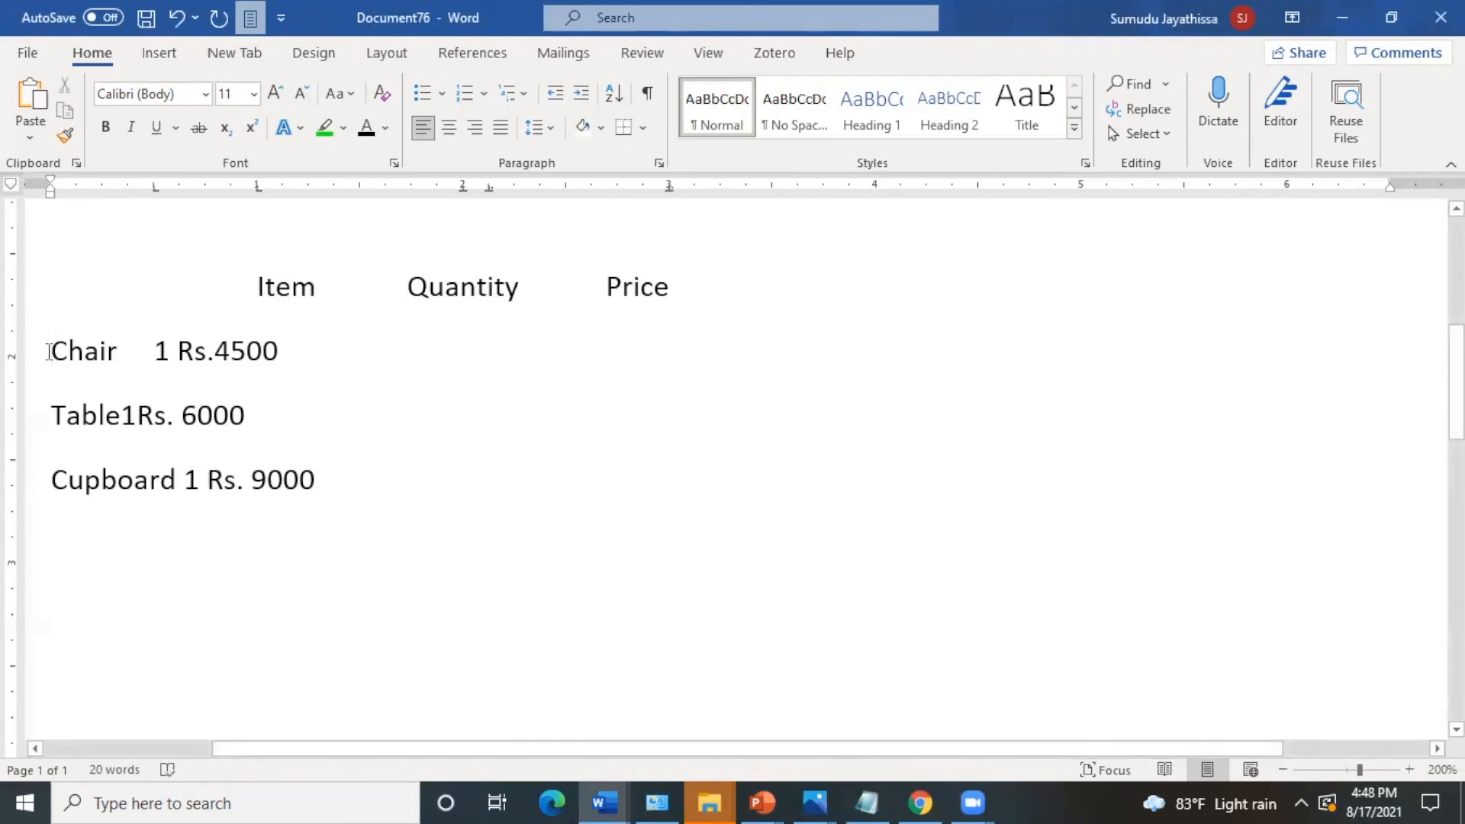
pyautogui.click(661, 163)
pyautogui.click(538, 641)
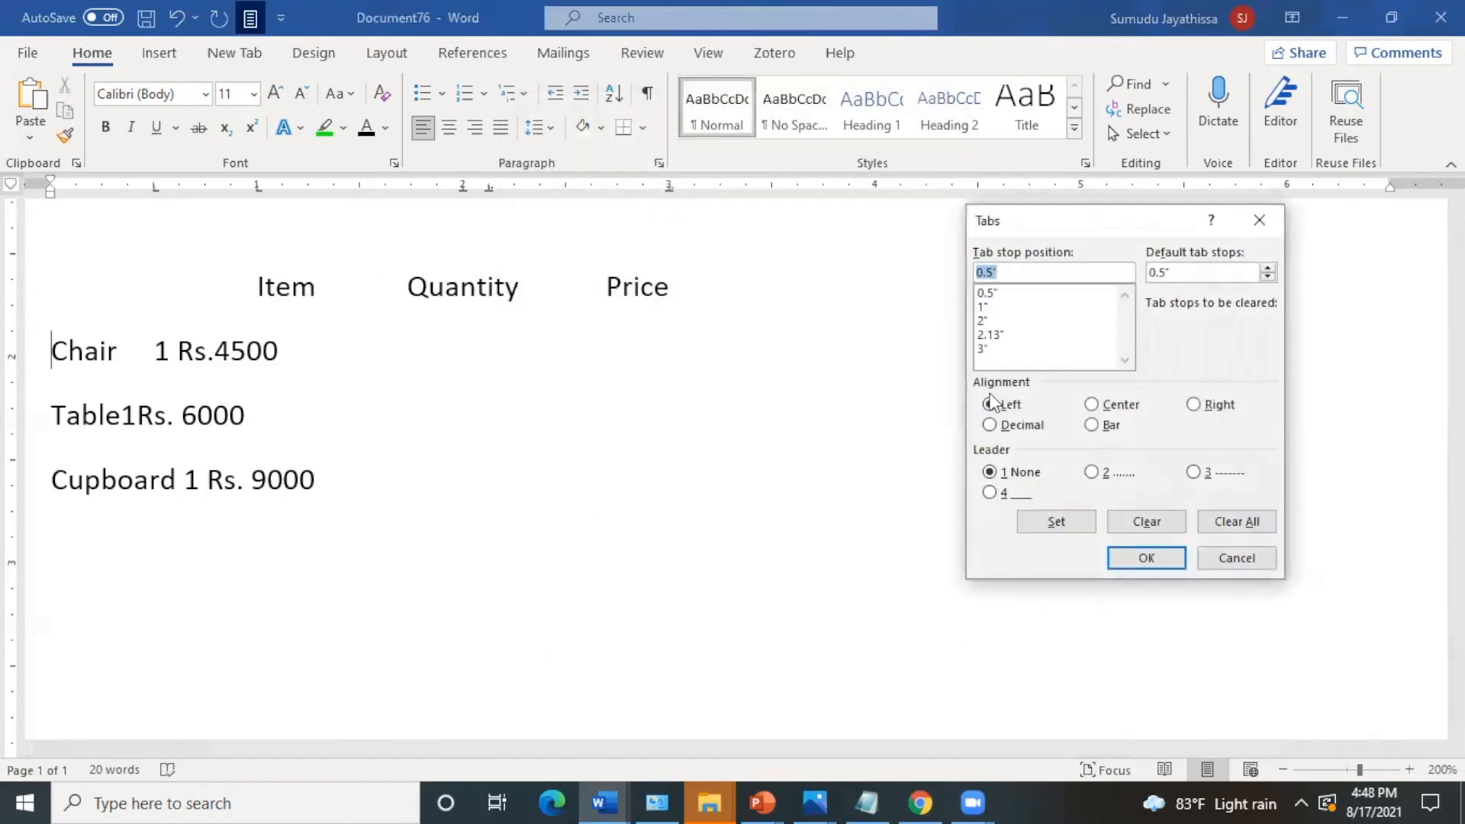
pyautogui.click(1236, 523)
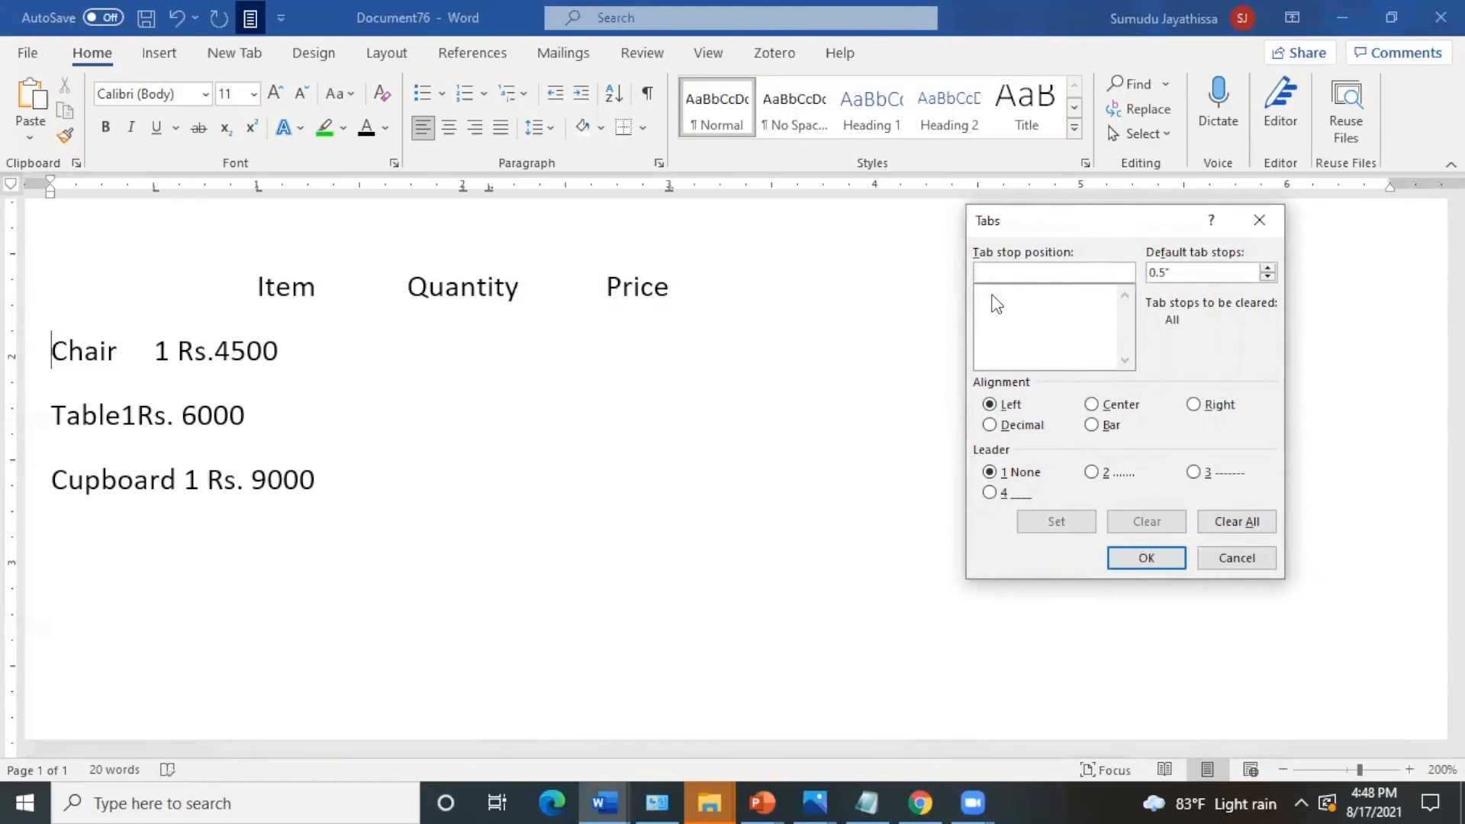
# - Set a left tab stop at 1" and a center tab stop at 2" for the Chair line
pyautogui.write('1')
pyautogui.click(1067, 518)
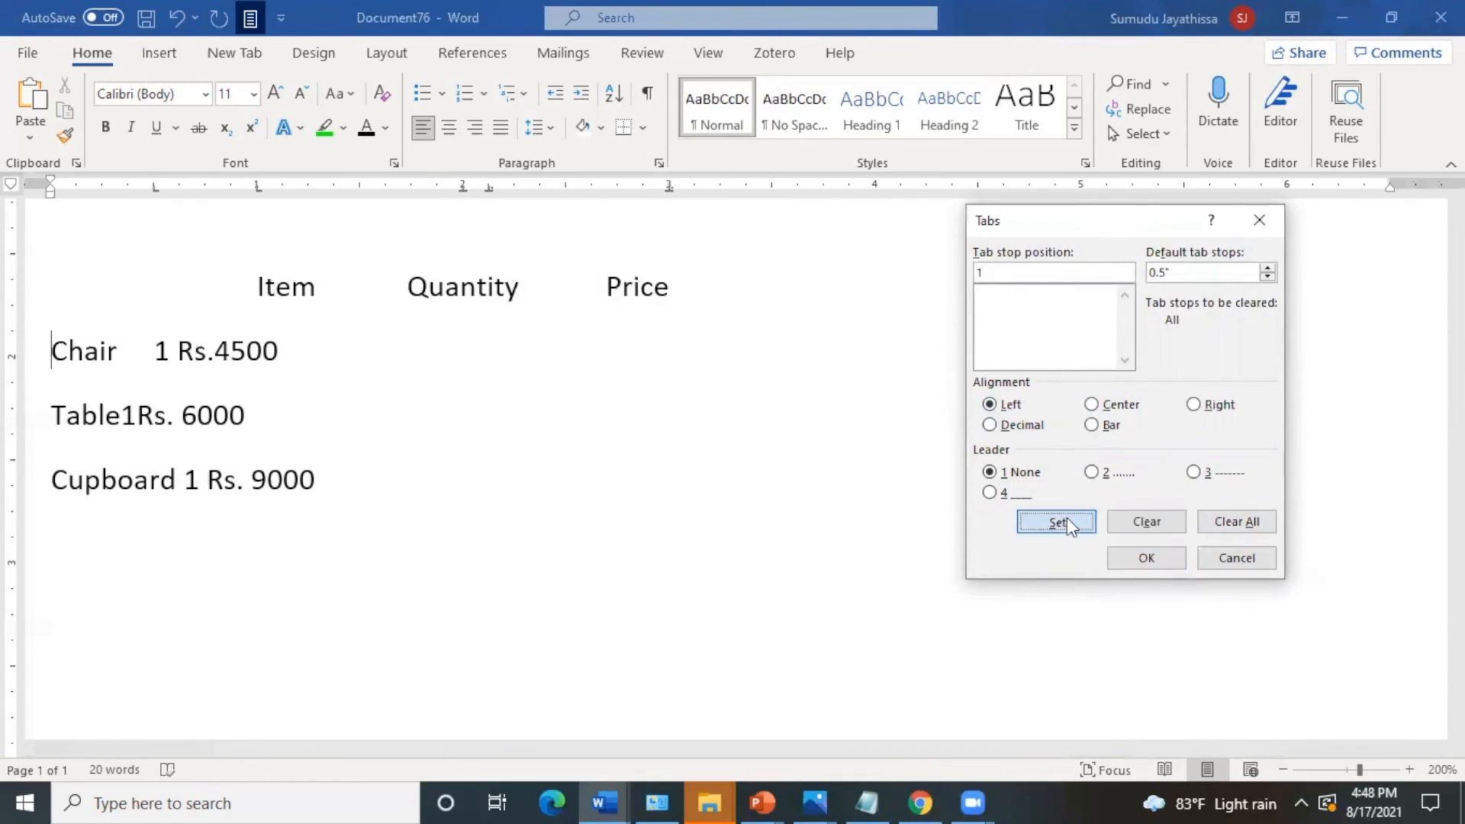
pyautogui.doubleClick(981, 272)
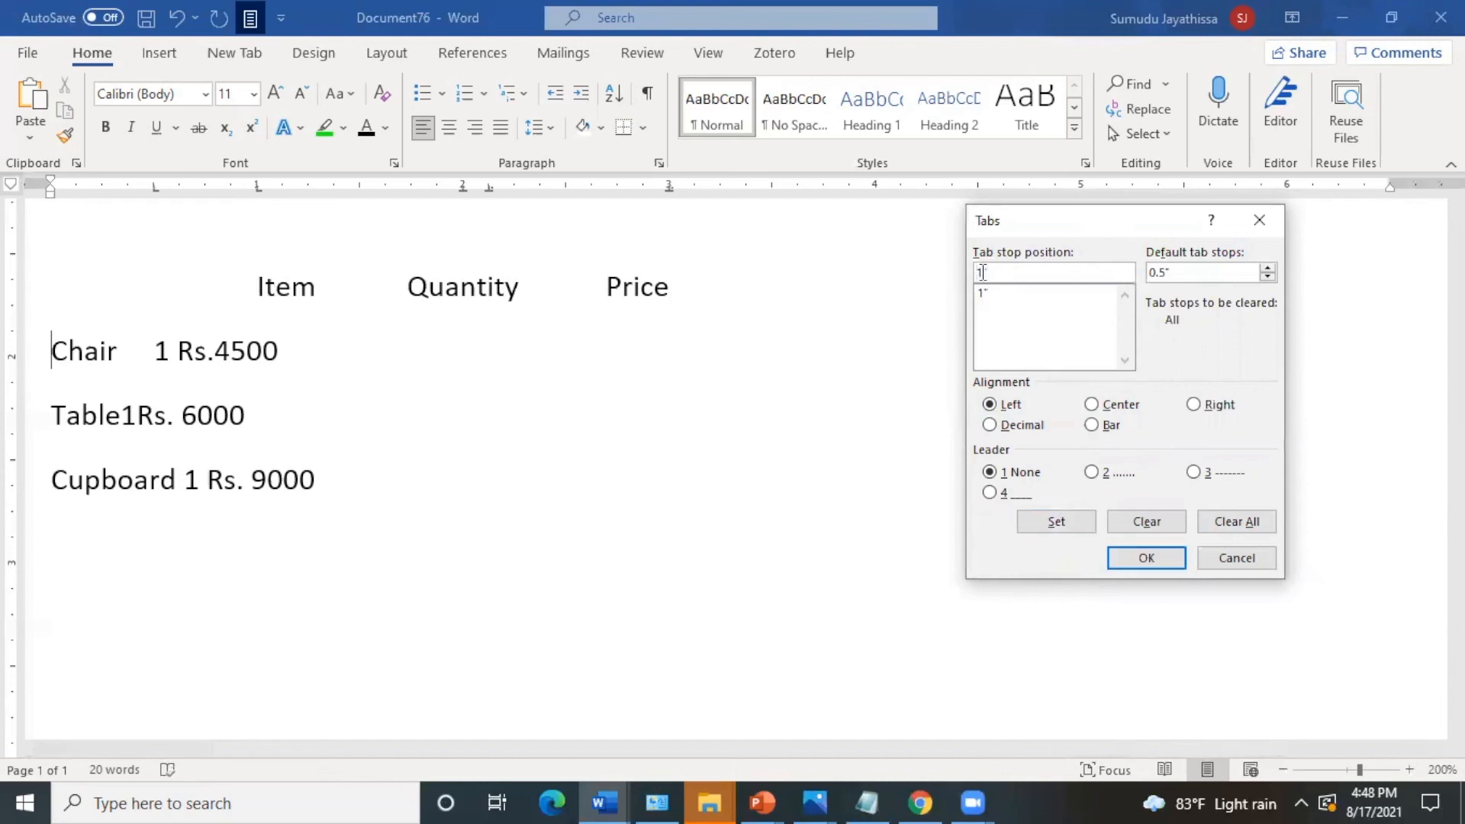
pyautogui.press('BackSpace')
pyautogui.click(1091, 404)
pyautogui.click(1059, 521)
# - Add a decimal tab stop at 3" with dotted leader 2 to the Chair line and apply the tab settings
pyautogui.press('BackSpace')
pyautogui.press('BackSpace')
pyautogui.write('3"')
pyautogui.click(990, 425)
pyautogui.click(1092, 473)
pyautogui.click(1069, 522)
pyautogui.click(1144, 558)
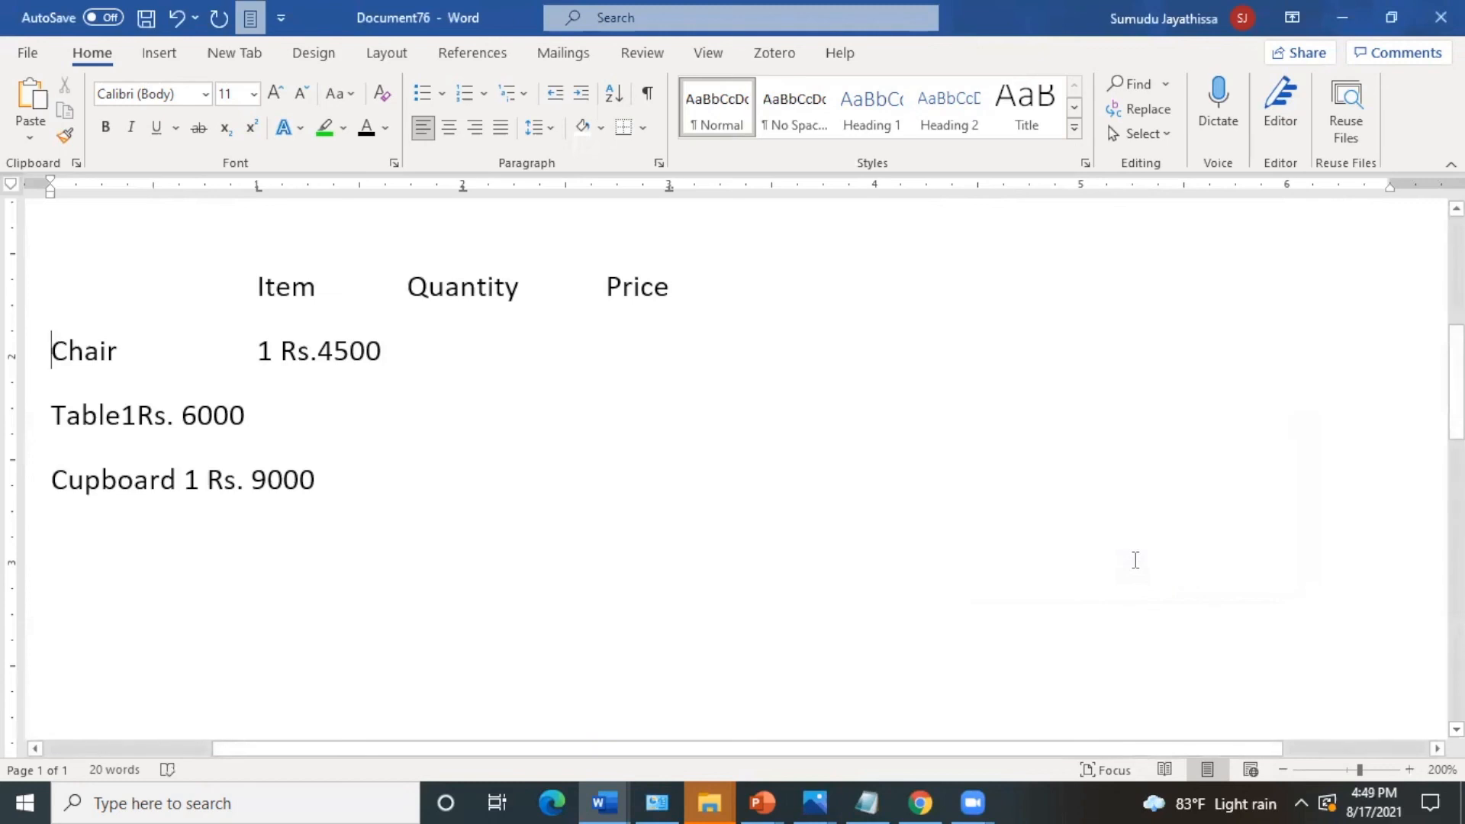
# - Align Chair, its quantity 1 and Rs.4500 to the line's tab stops
pyautogui.press('Tab')
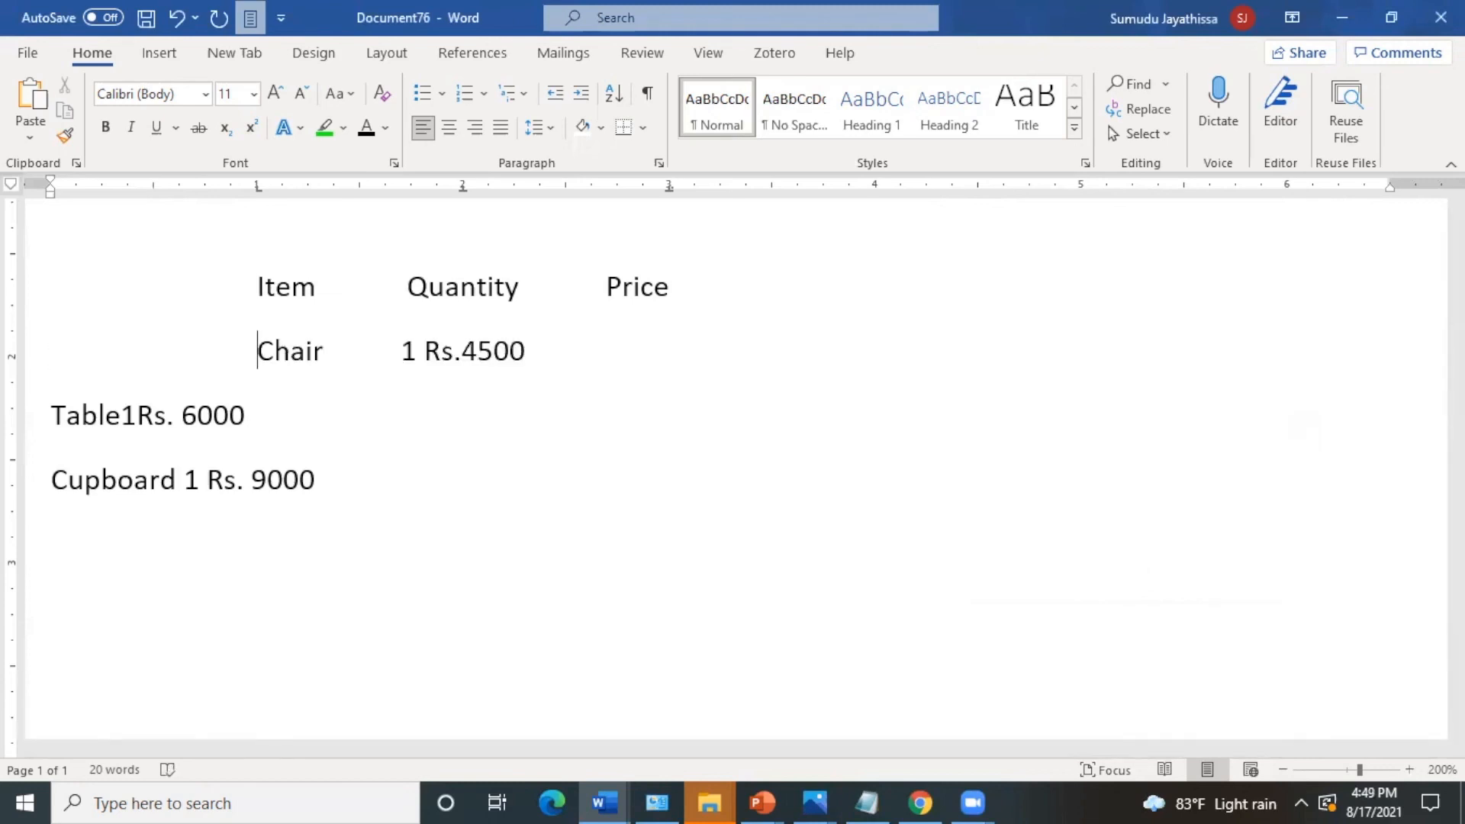
pyautogui.click(425, 355)
pyautogui.press('Tab')
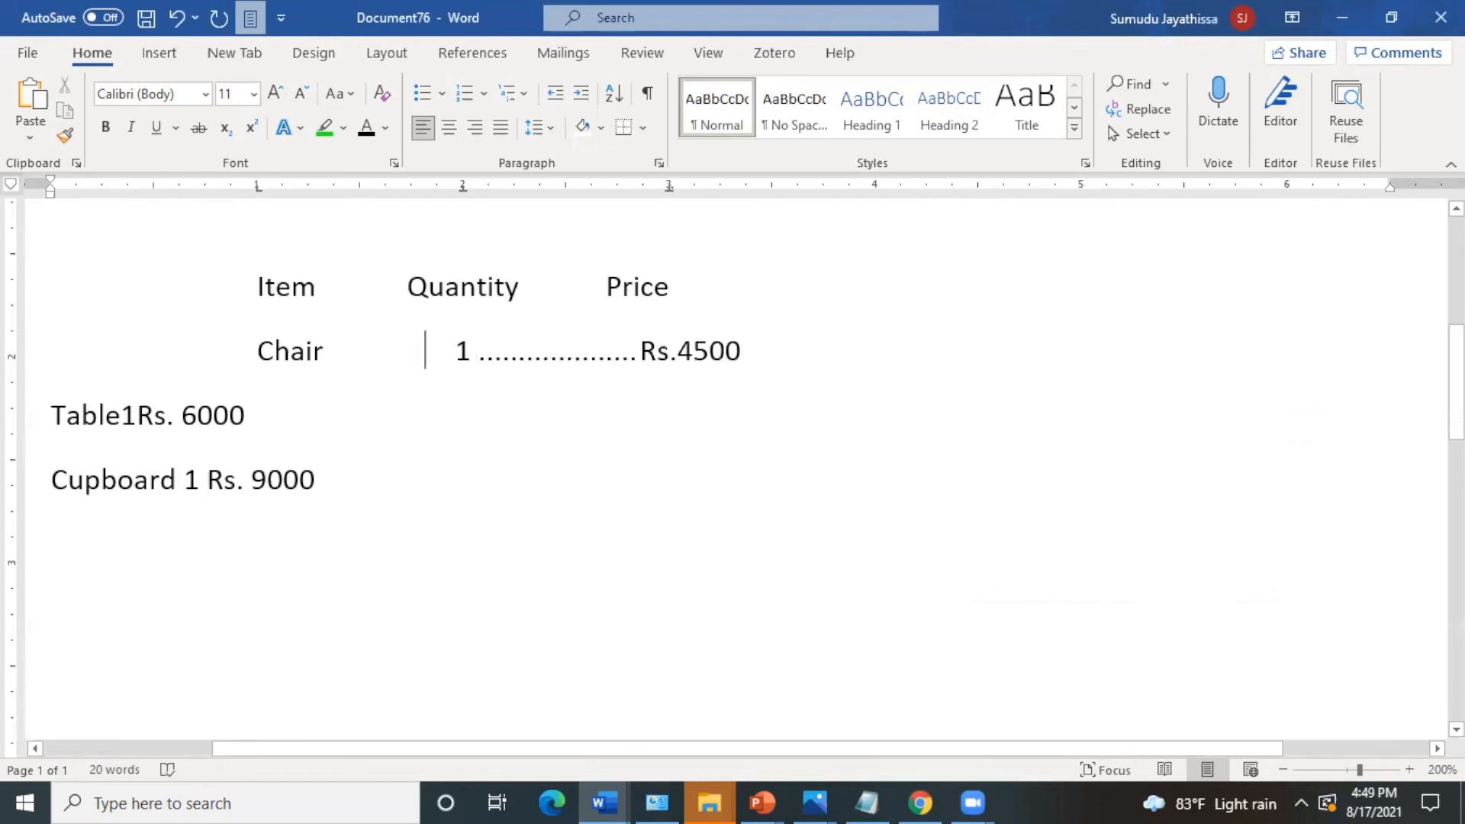
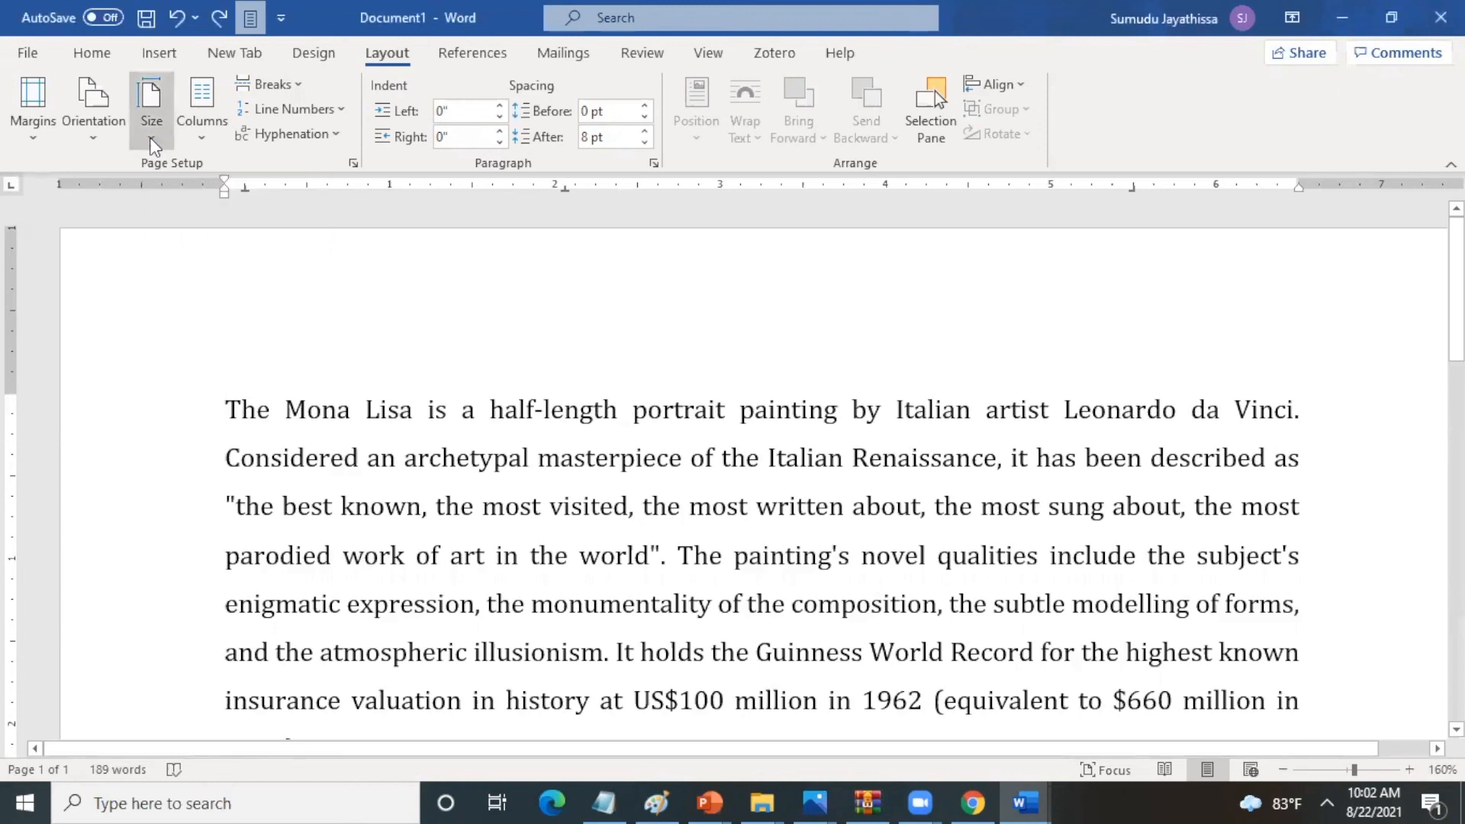
# - Set the document's paper size to A4 and its orientation to Portrait
pyautogui.click(151, 138)
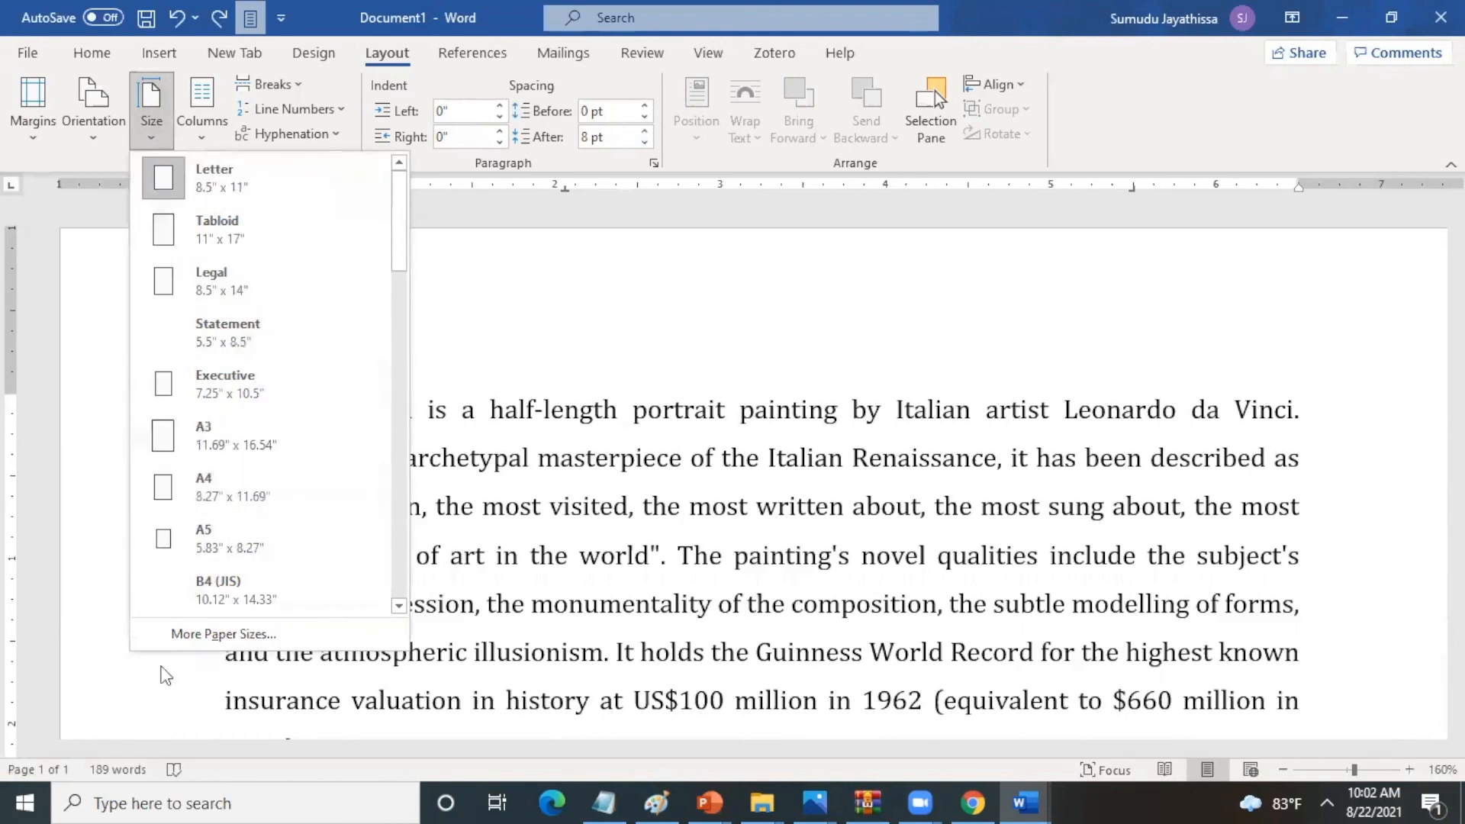
pyautogui.click(216, 487)
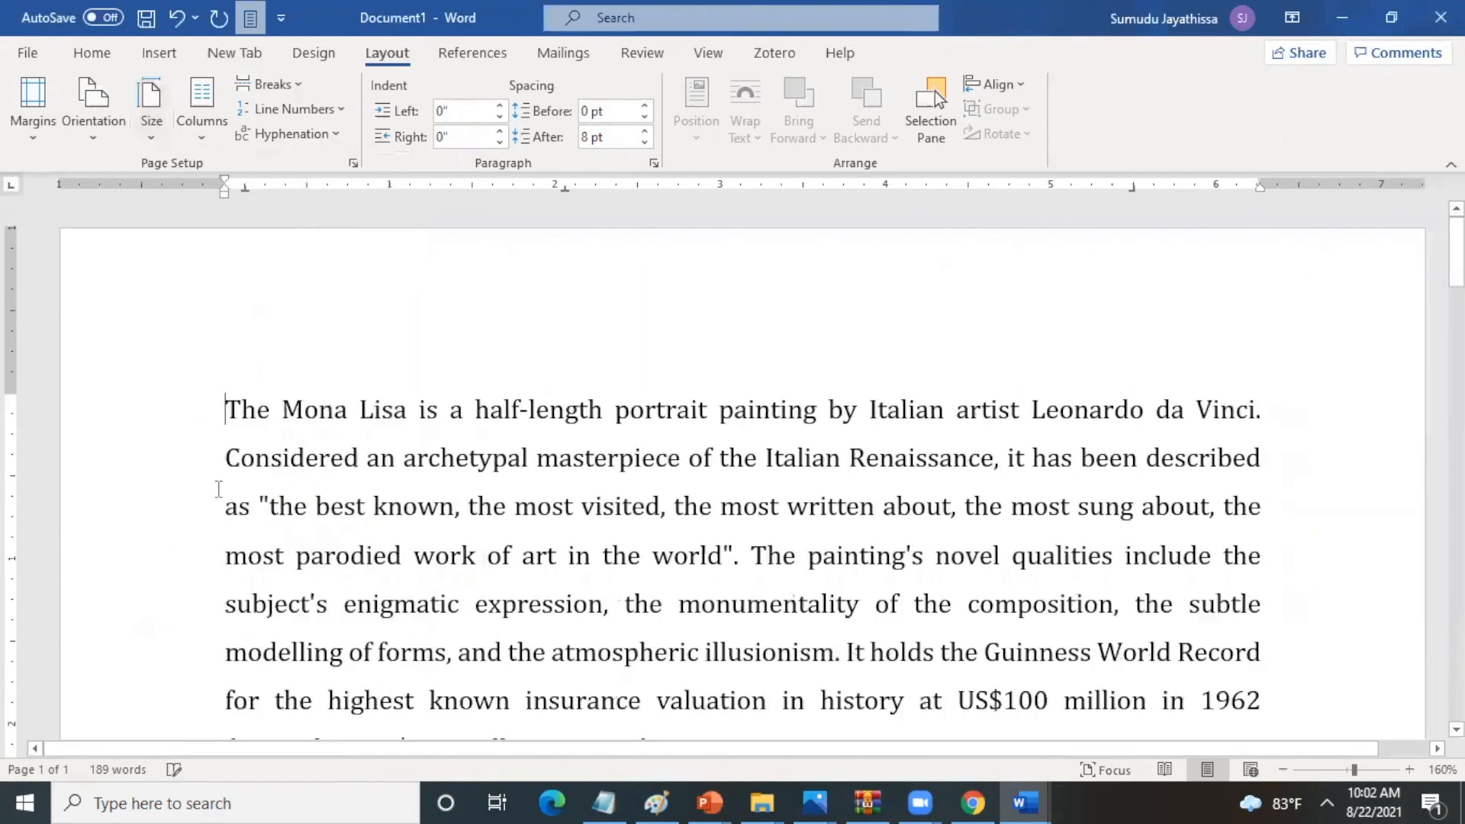
pyautogui.click(151, 139)
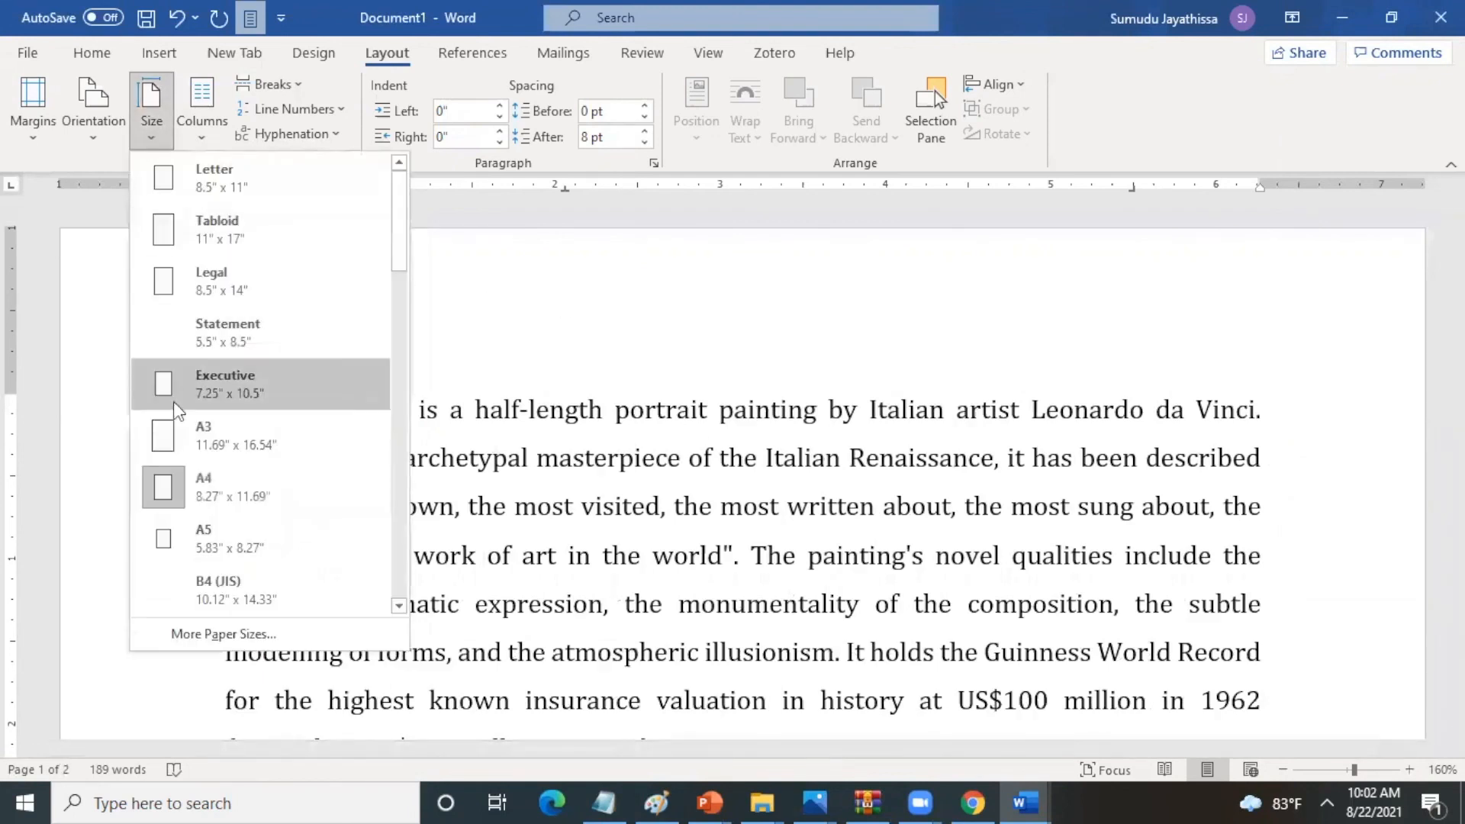
pyautogui.click(189, 473)
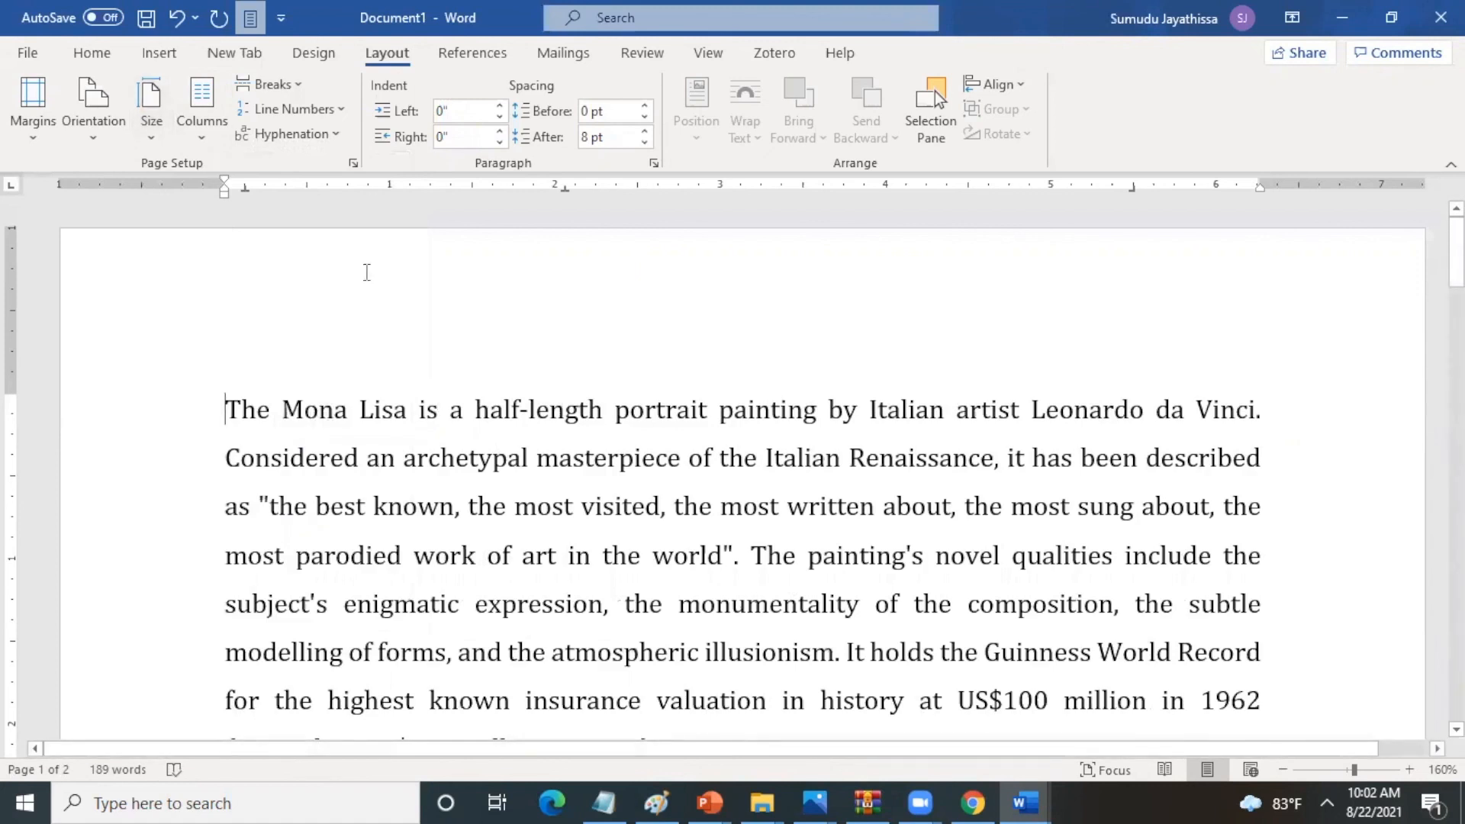
pyautogui.click(90, 142)
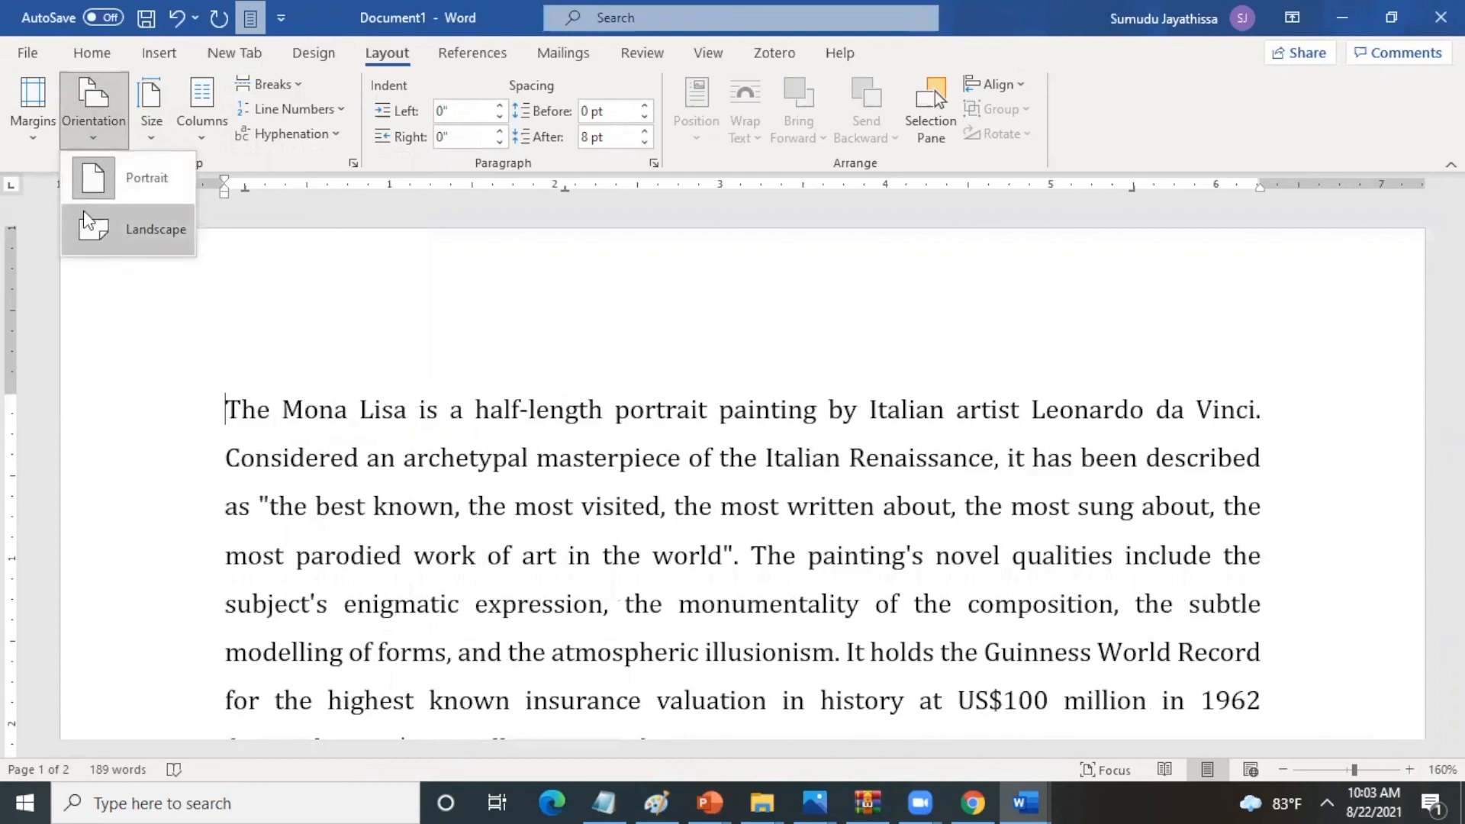
pyautogui.click(128, 177)
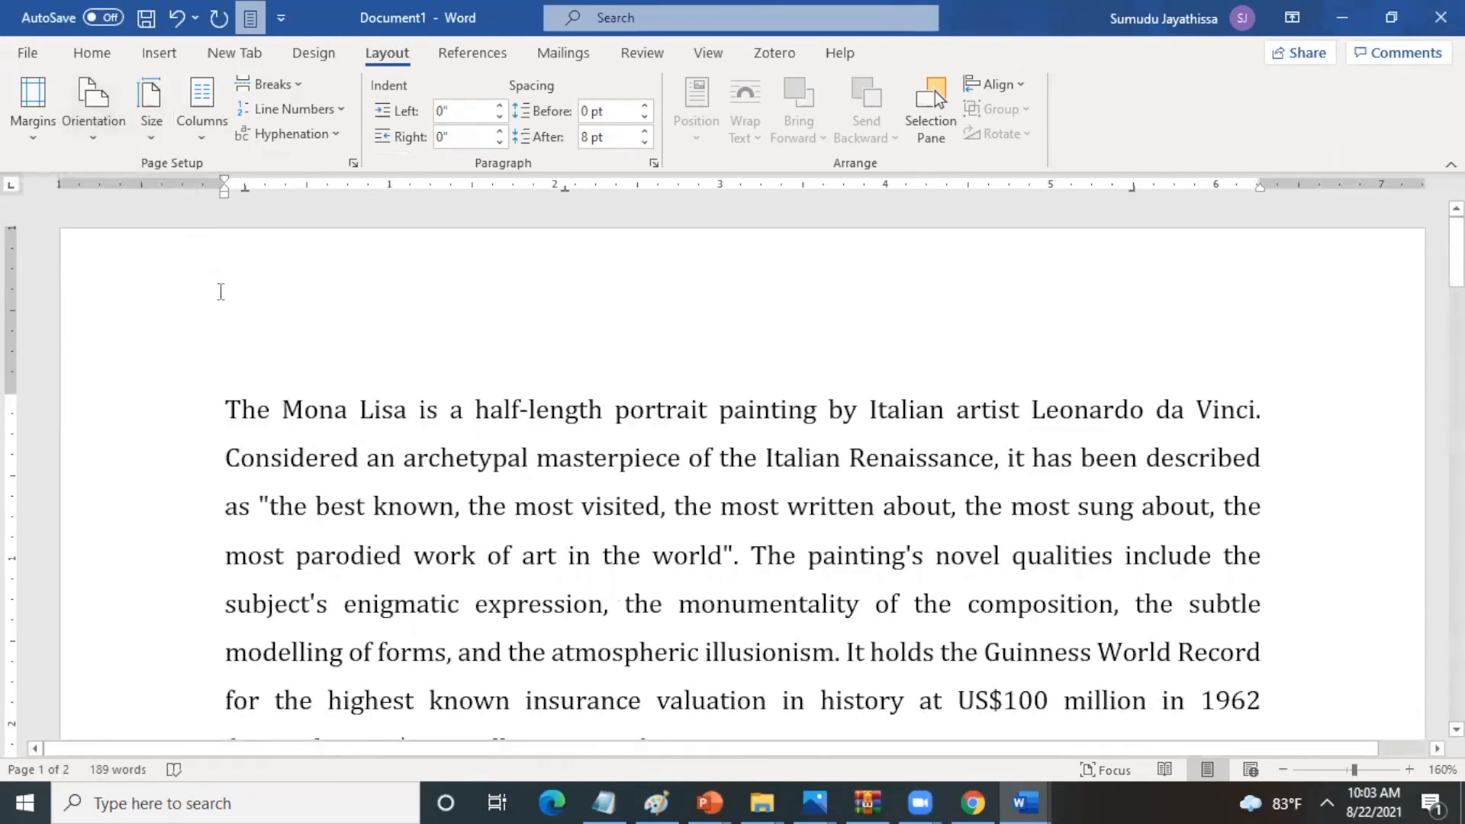
# - Try a top margin of 1.5" in the custom page margins and return it to 1"
pyautogui.click(30, 136)
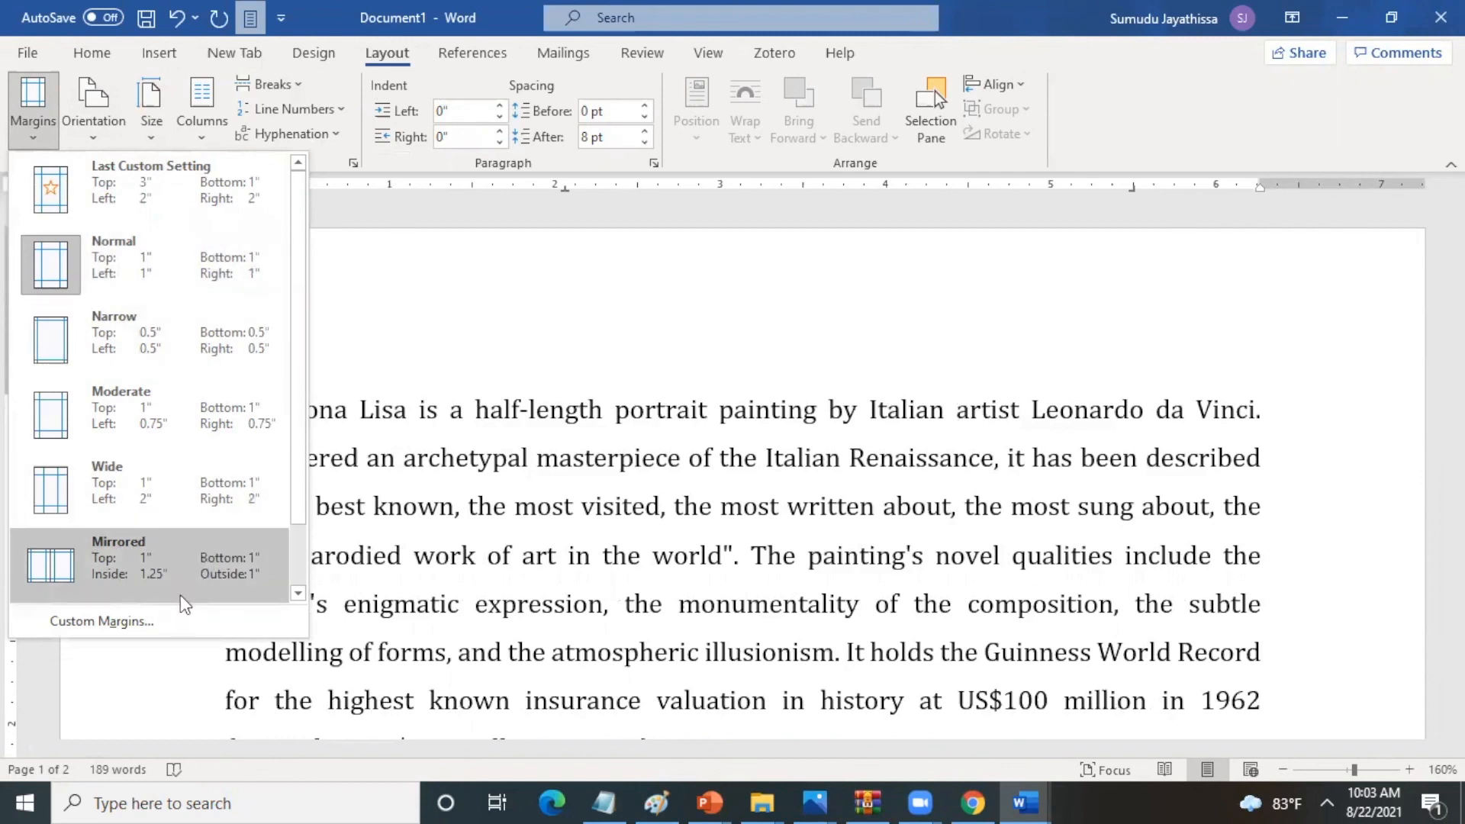
pyautogui.click(150, 621)
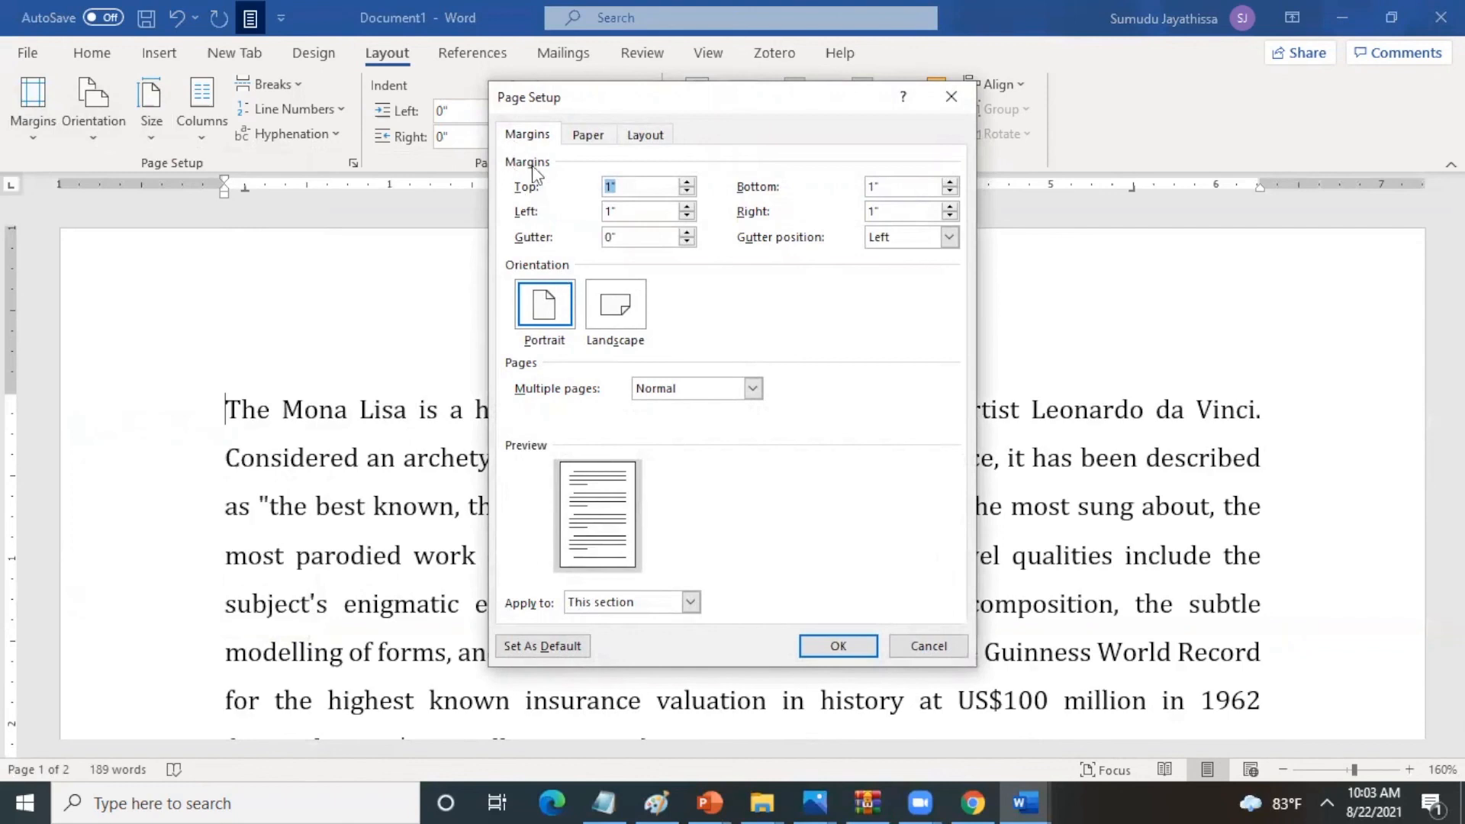
pyautogui.click(687, 183)
pyautogui.click(687, 183)
pyautogui.click(687, 183)
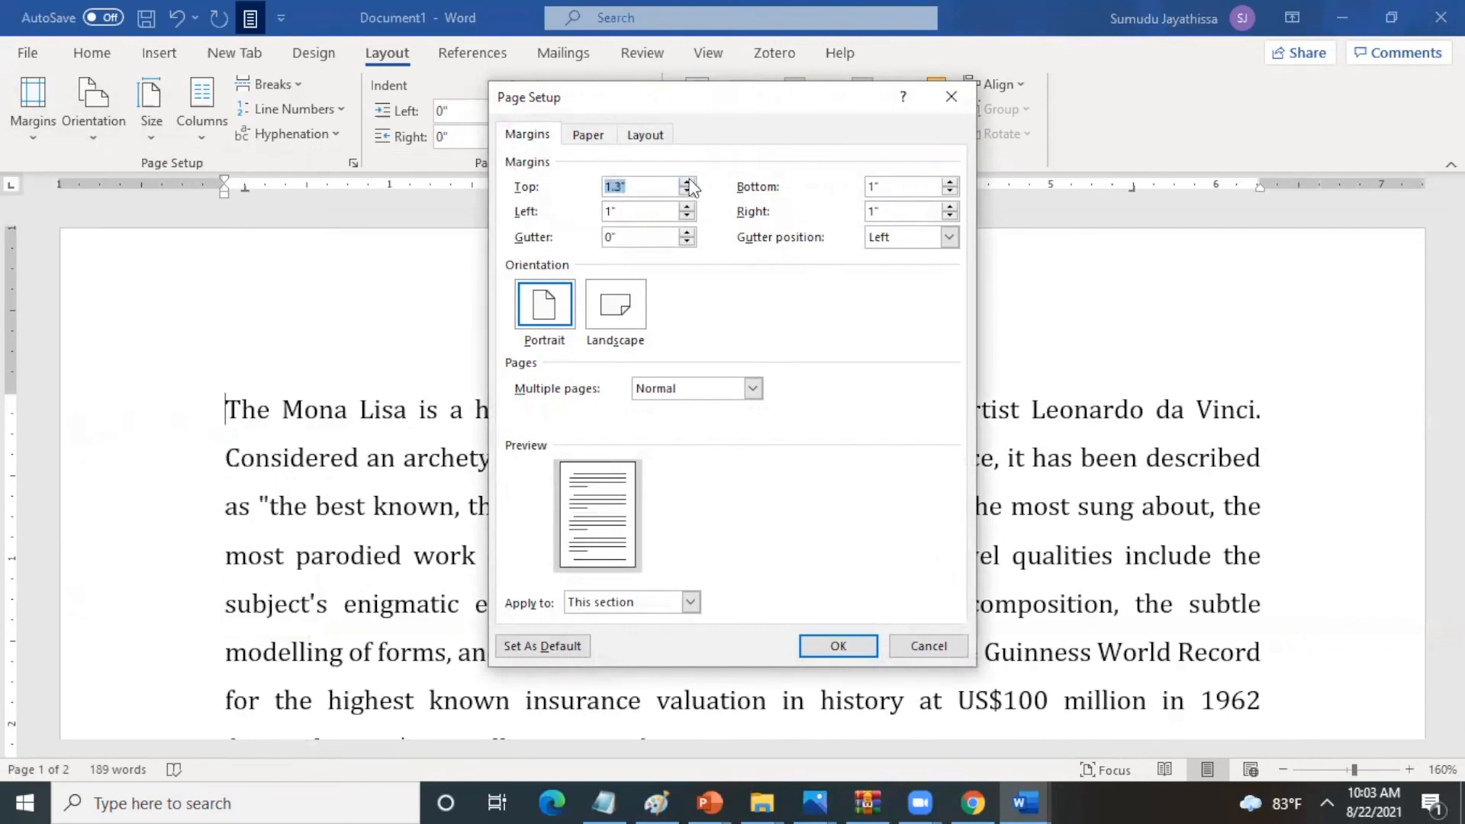
pyautogui.click(688, 183)
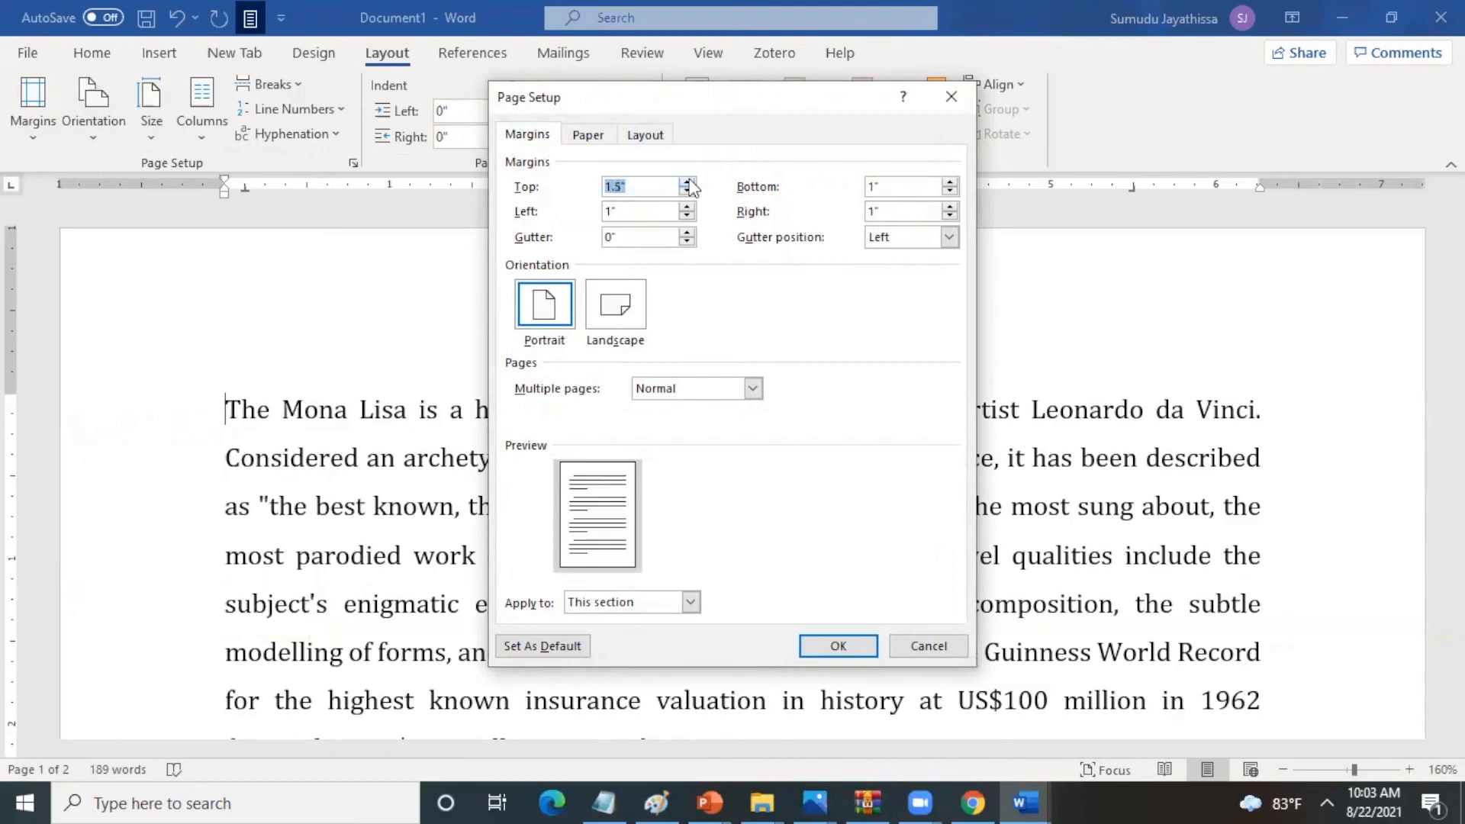
pyautogui.click(687, 191)
pyautogui.click(687, 192)
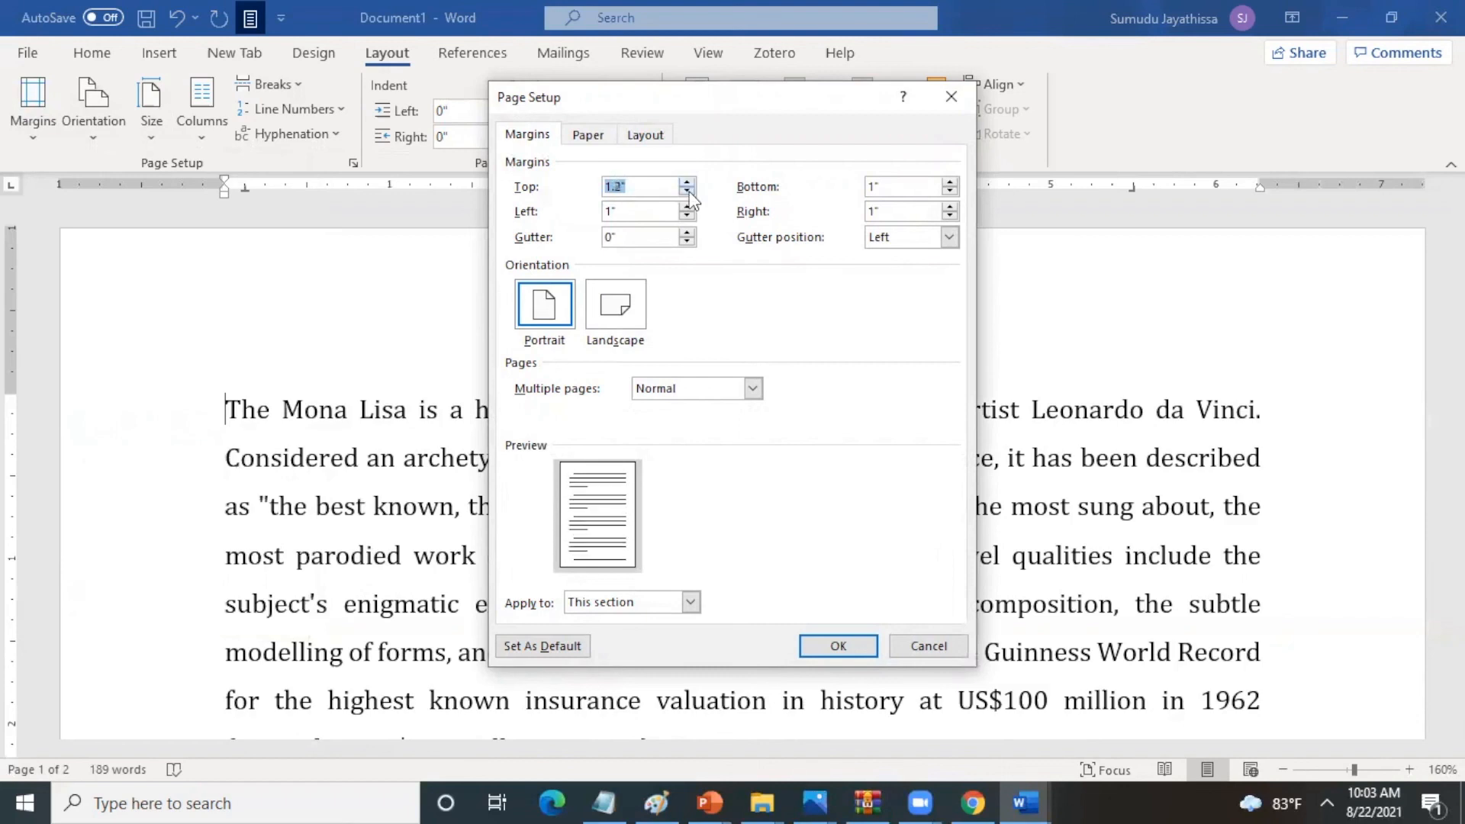
pyautogui.click(688, 191)
pyautogui.click(688, 192)
pyautogui.click(610, 187)
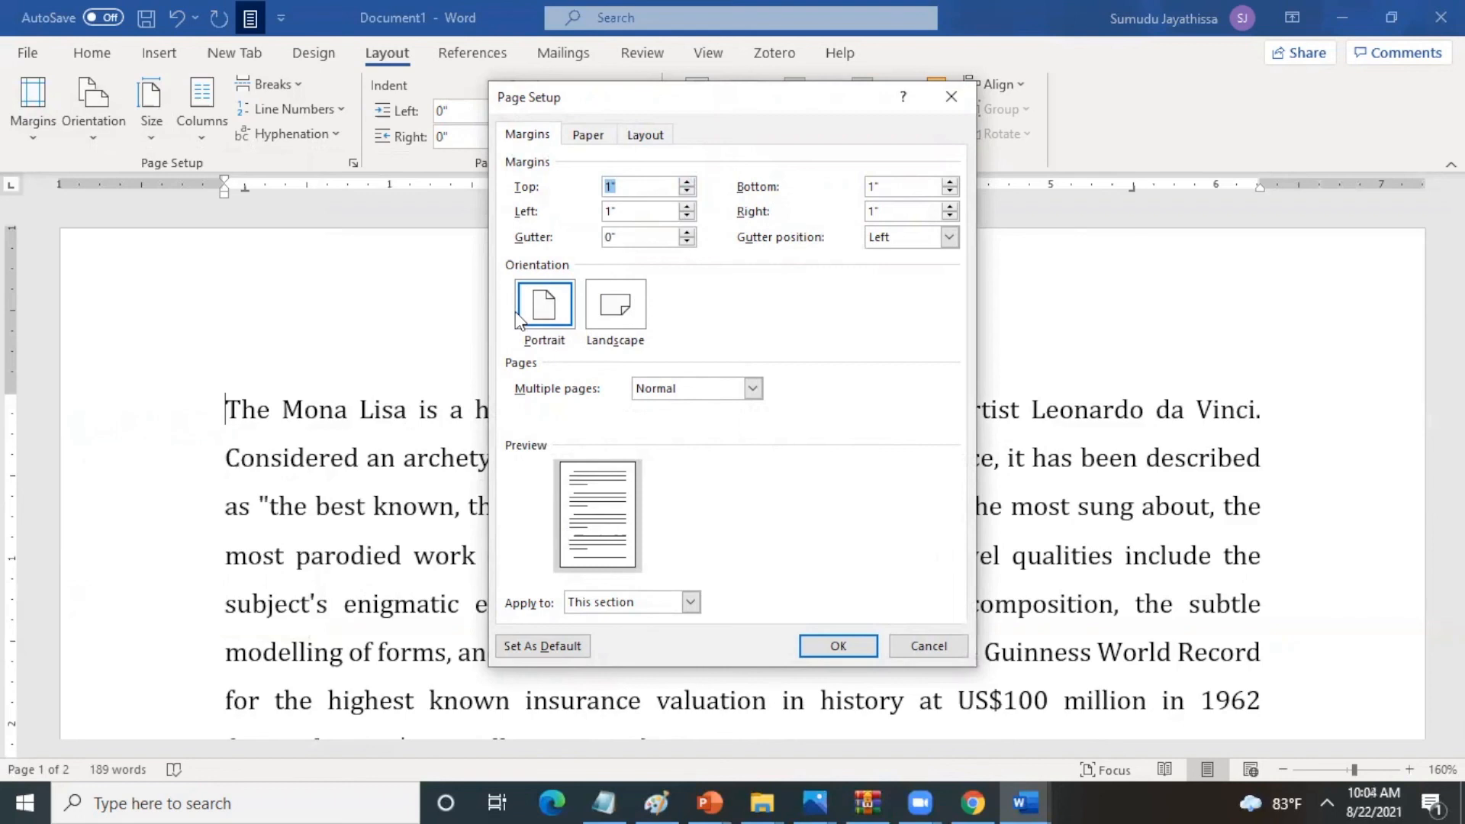
# - Review the paper and layout settings of the page setup and accept them
pyautogui.click(587, 137)
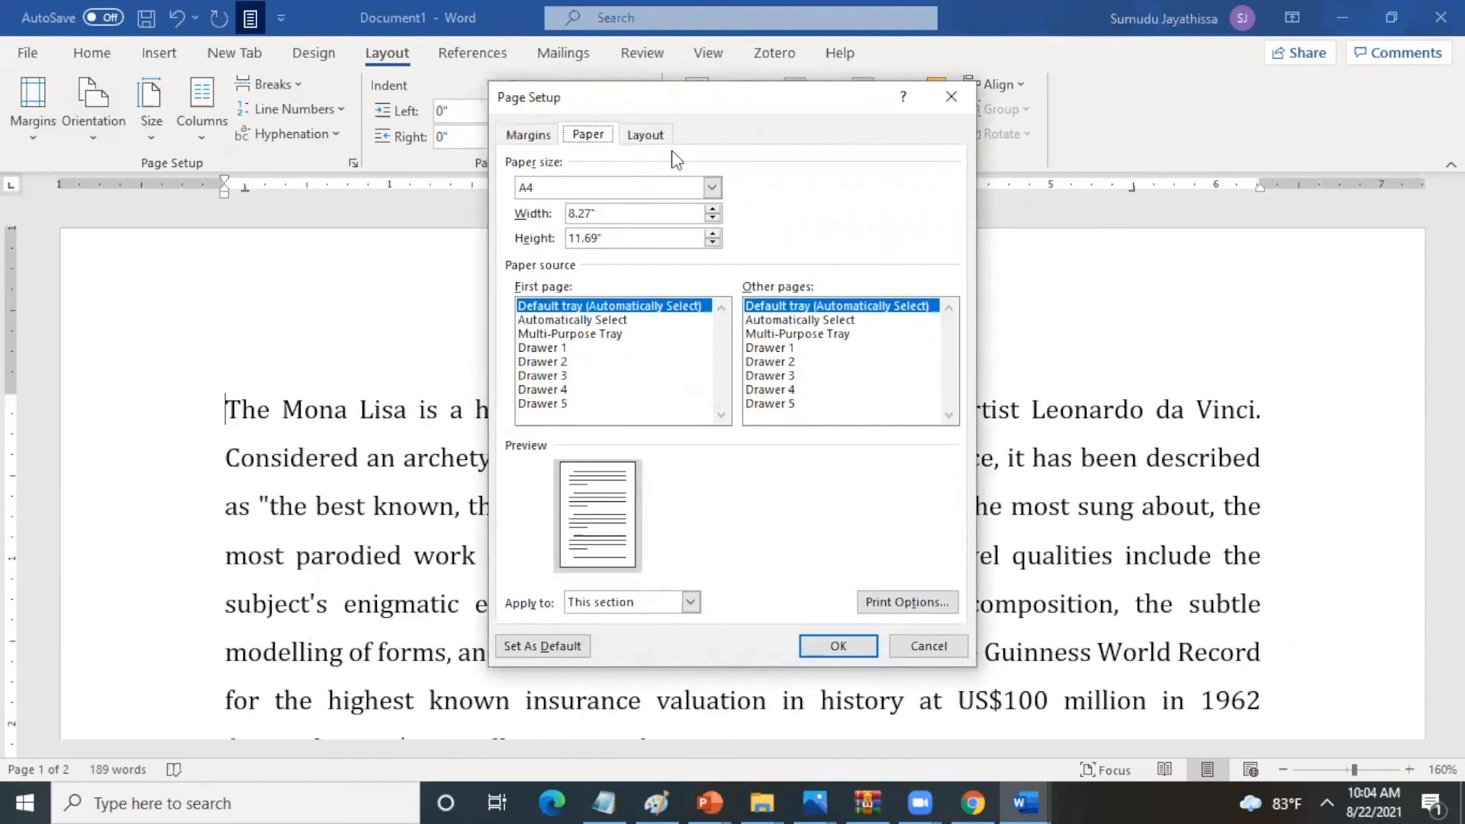
pyautogui.click(649, 135)
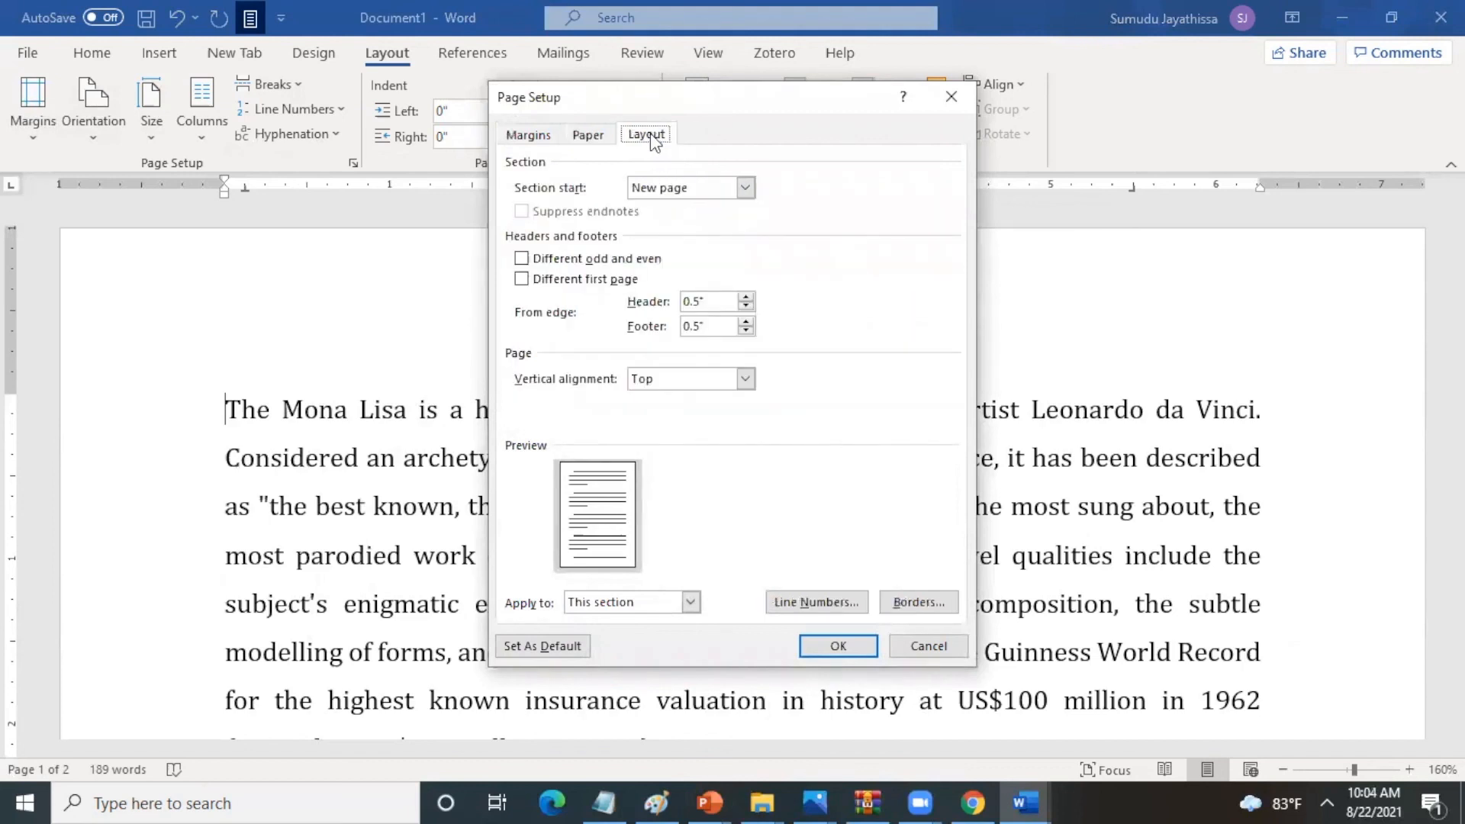
pyautogui.click(832, 642)
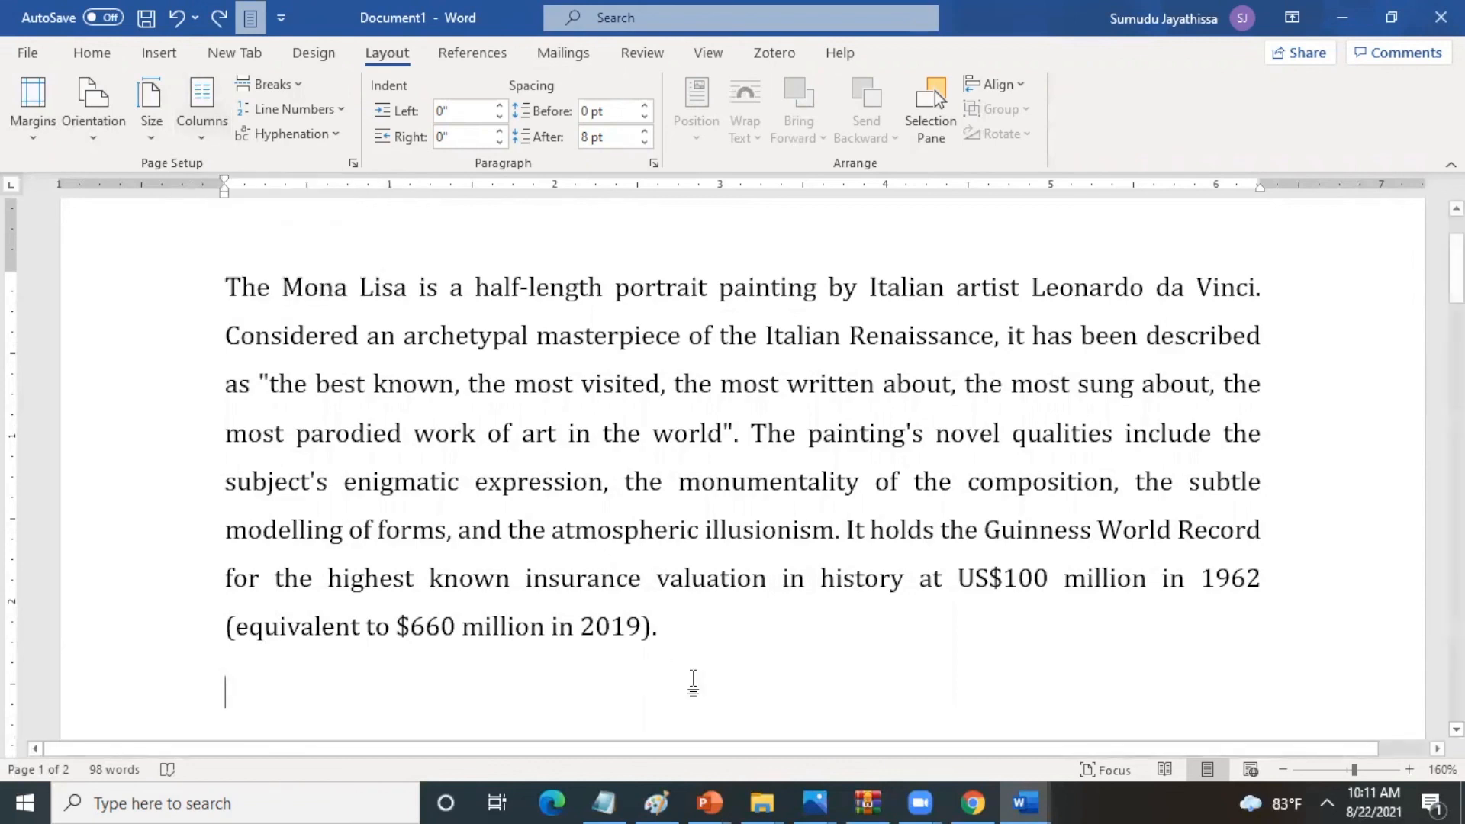
# - Lay out the whole Mona Lisa paragraph in two columns
pyautogui.moveTo(228, 286); pyautogui.dragTo(675, 639)
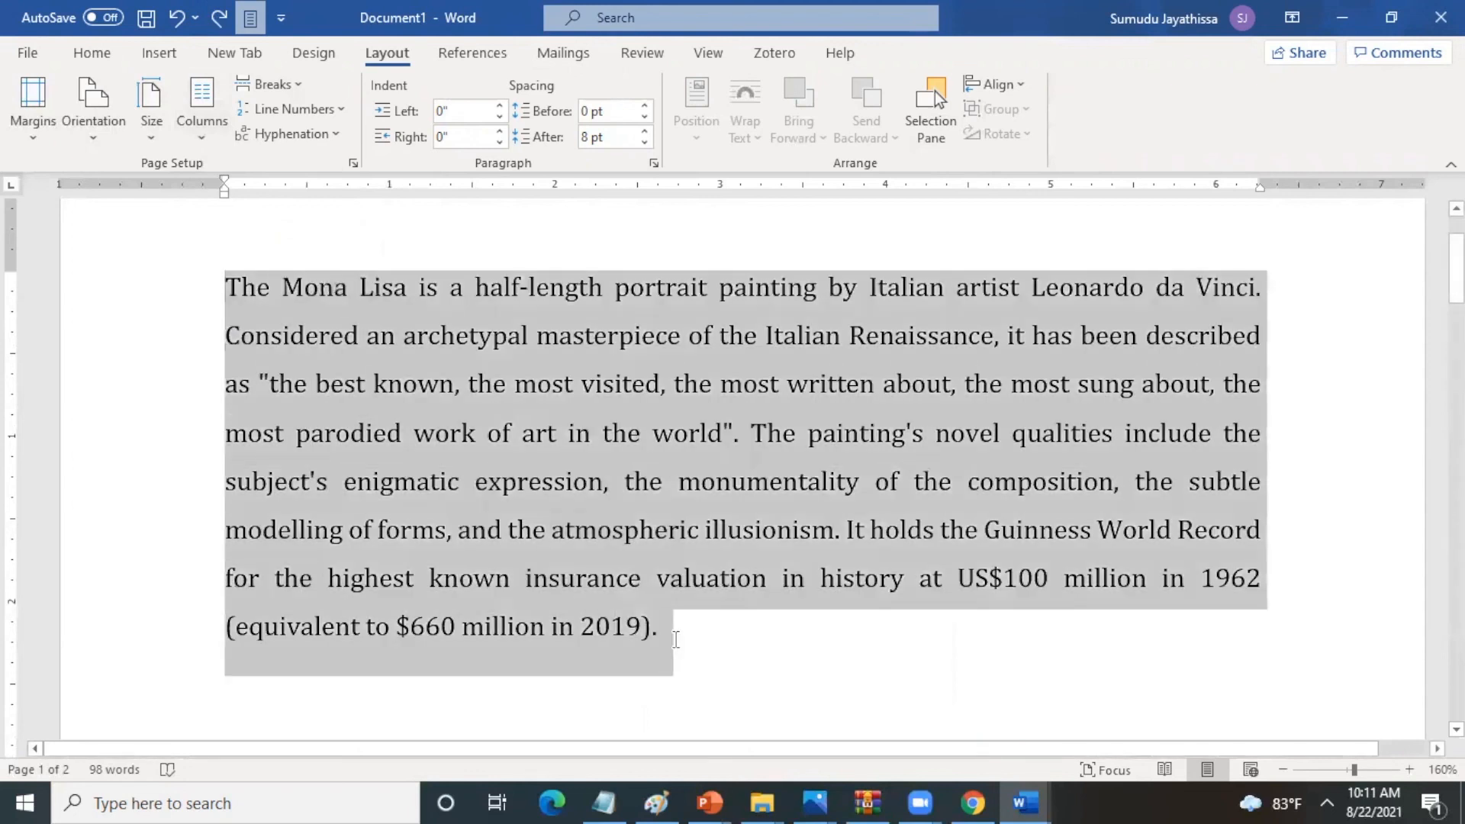
pyautogui.click(196, 139)
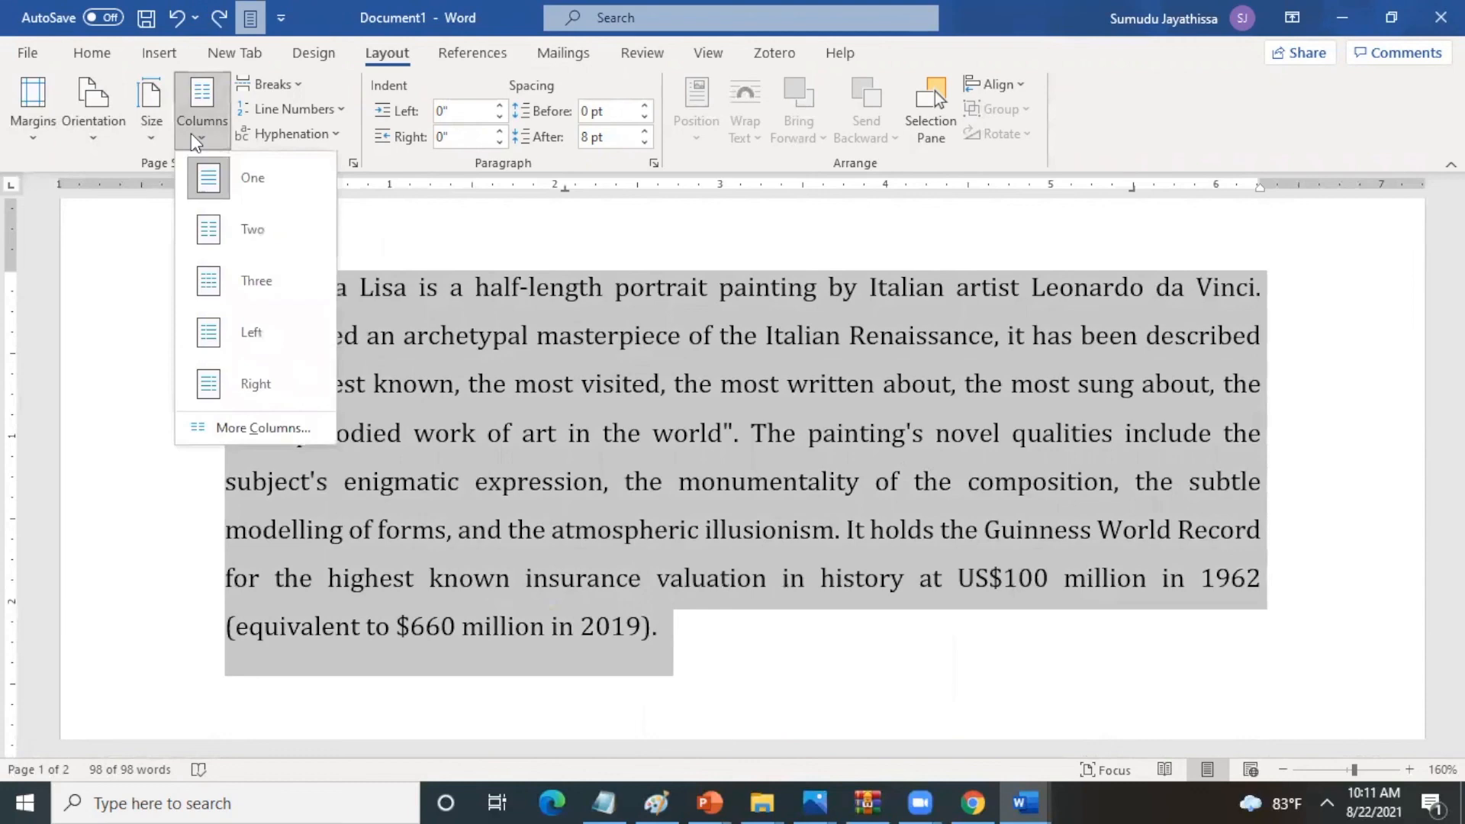
pyautogui.click(236, 232)
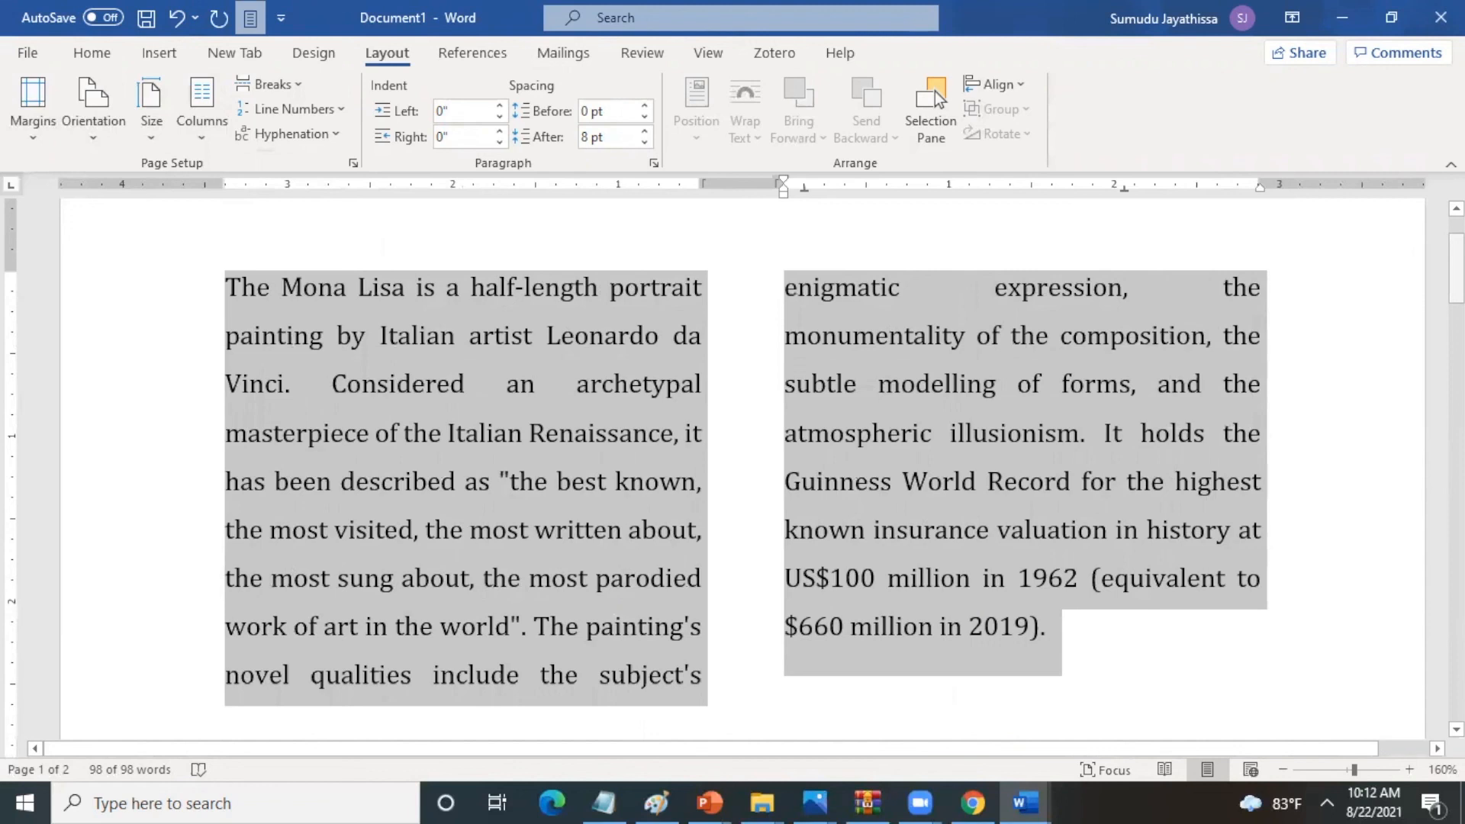
# - Try to insert a page break at the two-column text
pyautogui.click(302, 90)
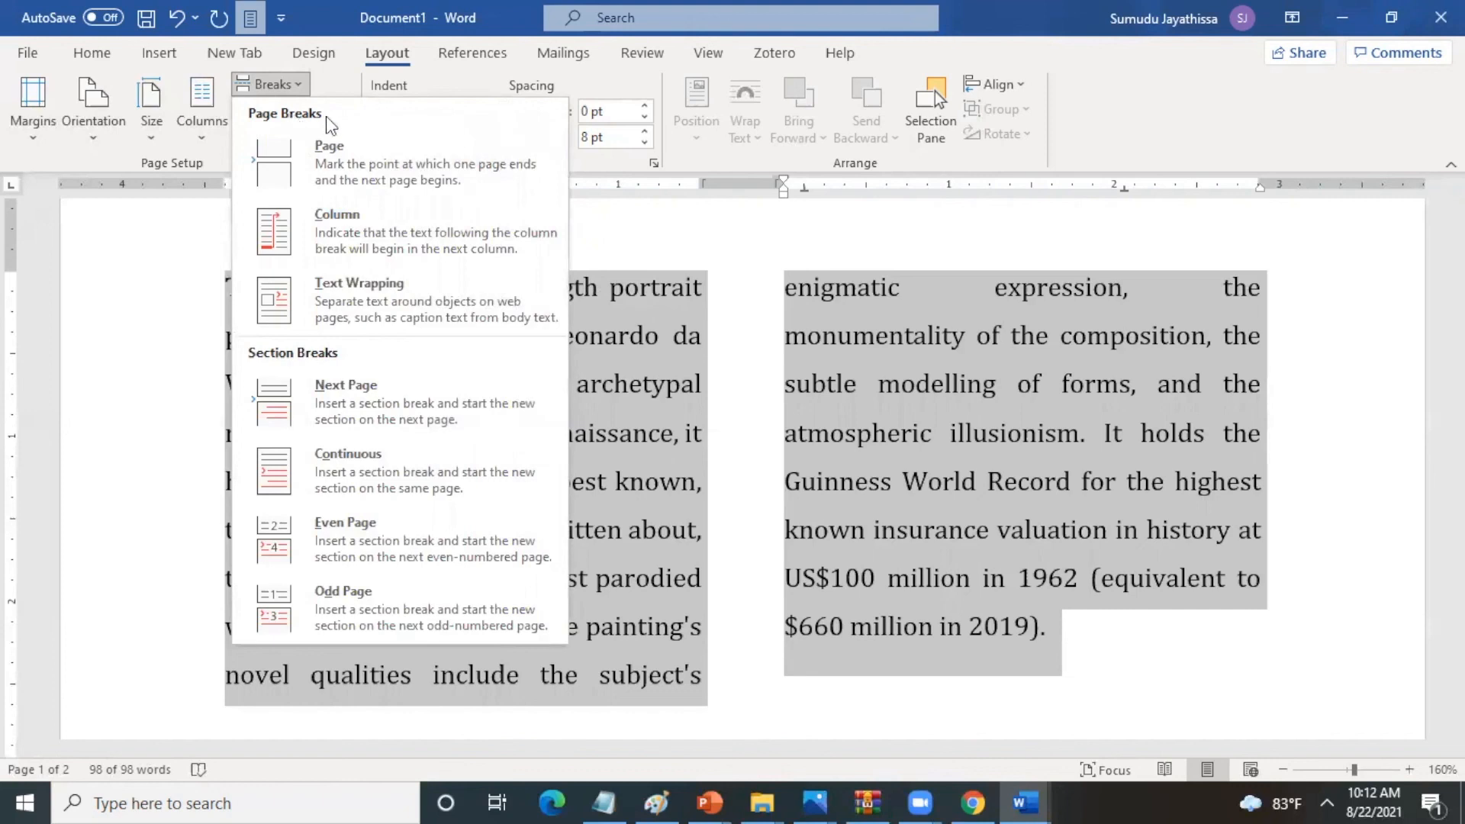
pyautogui.click(358, 153)
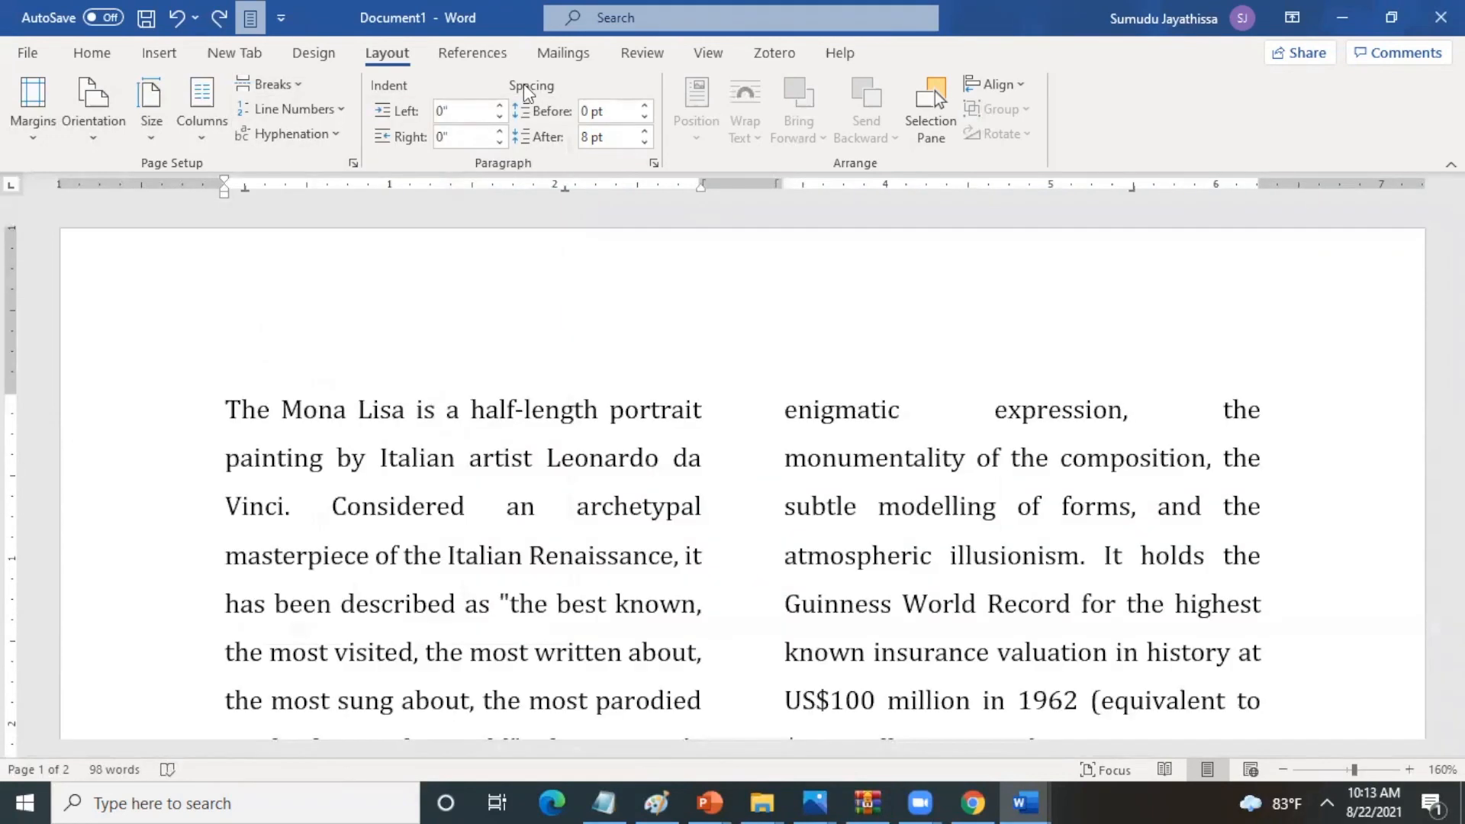
# - Insert a Plain Number 2 page number at the bottom of the page, close the footer and check the page
pyautogui.click(156, 55)
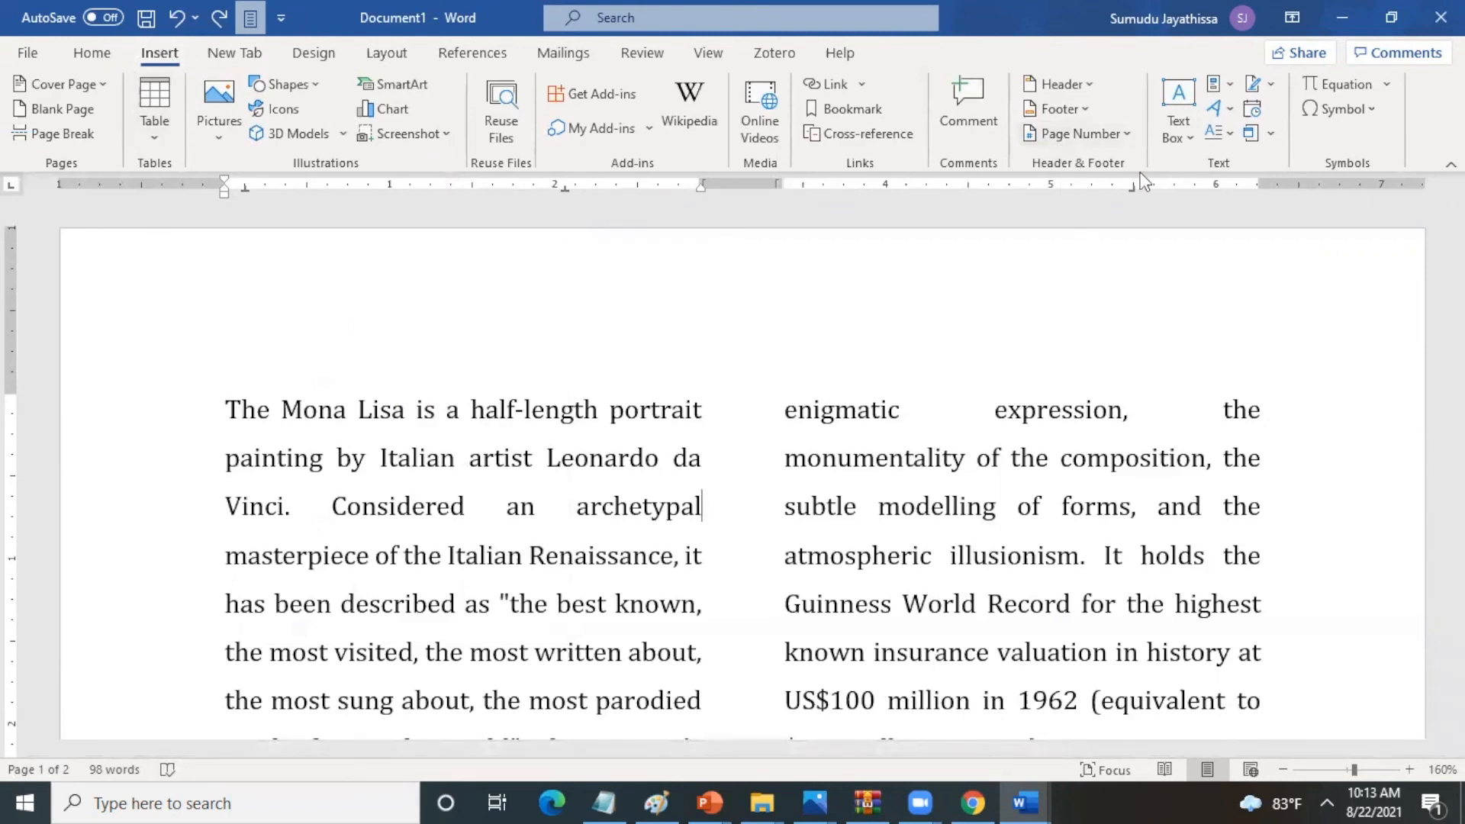
pyautogui.click(1128, 135)
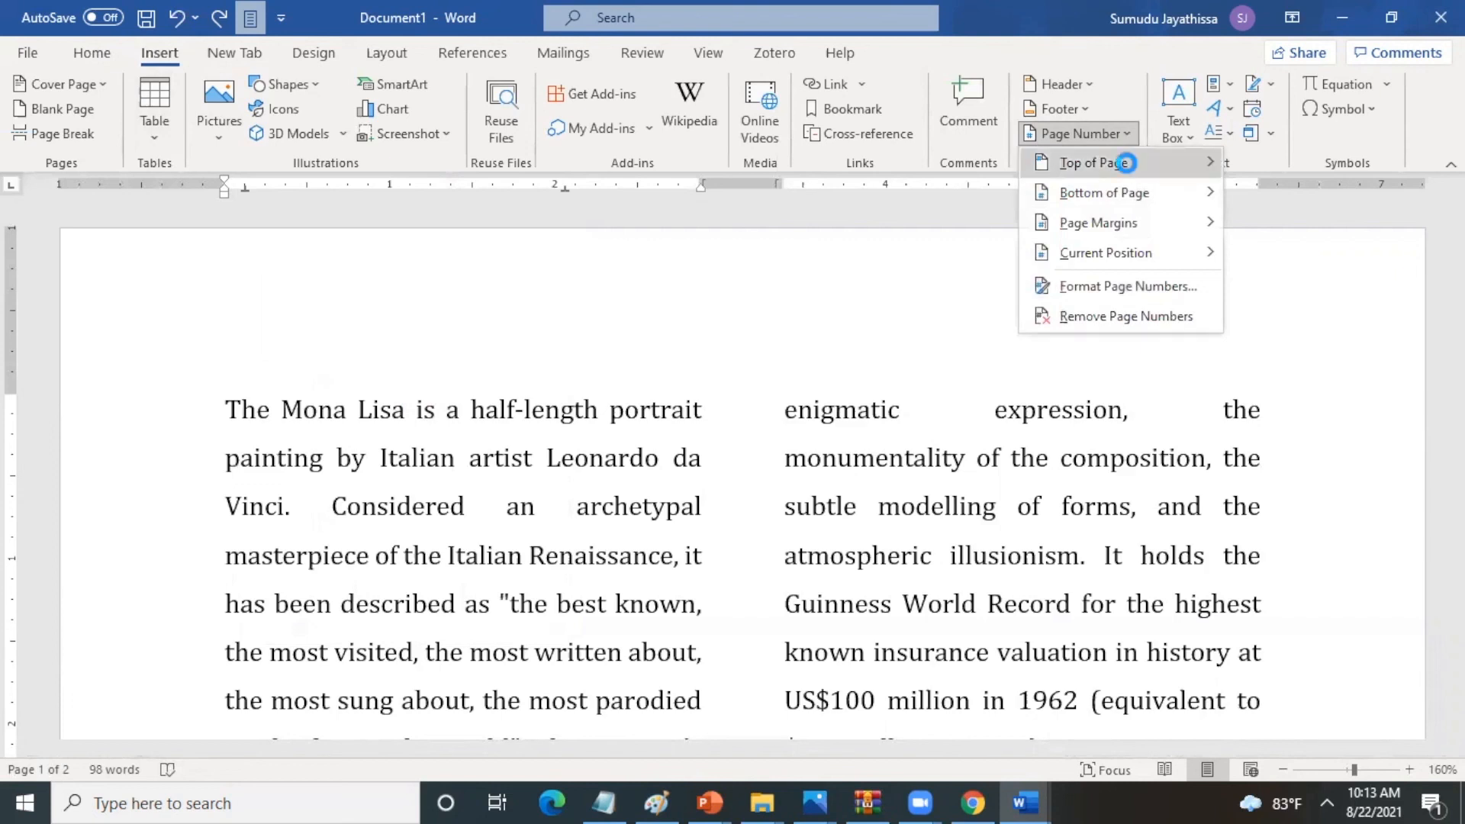
pyautogui.moveTo(1126, 162)
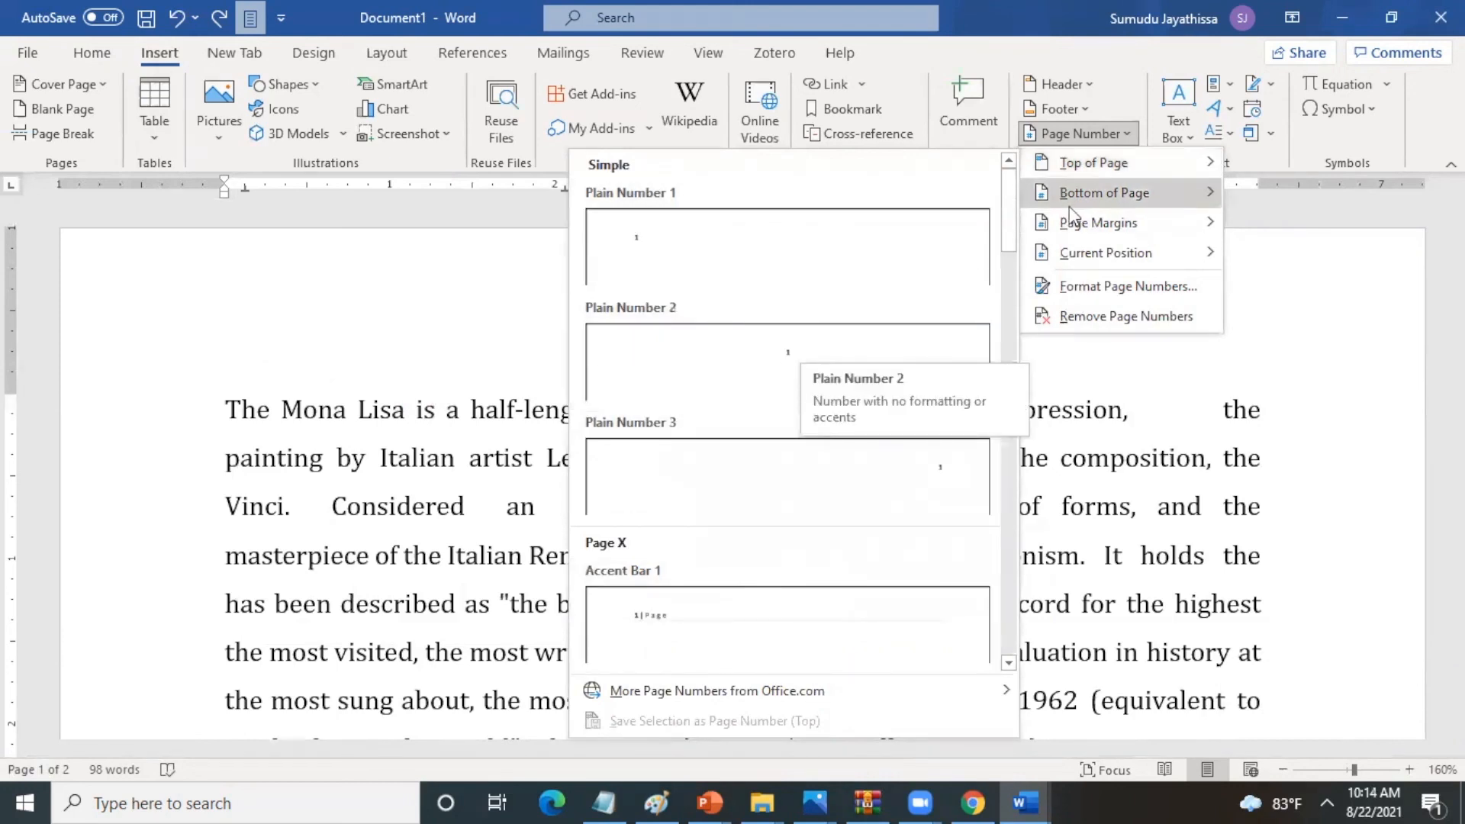
pyautogui.moveTo(1086, 197)
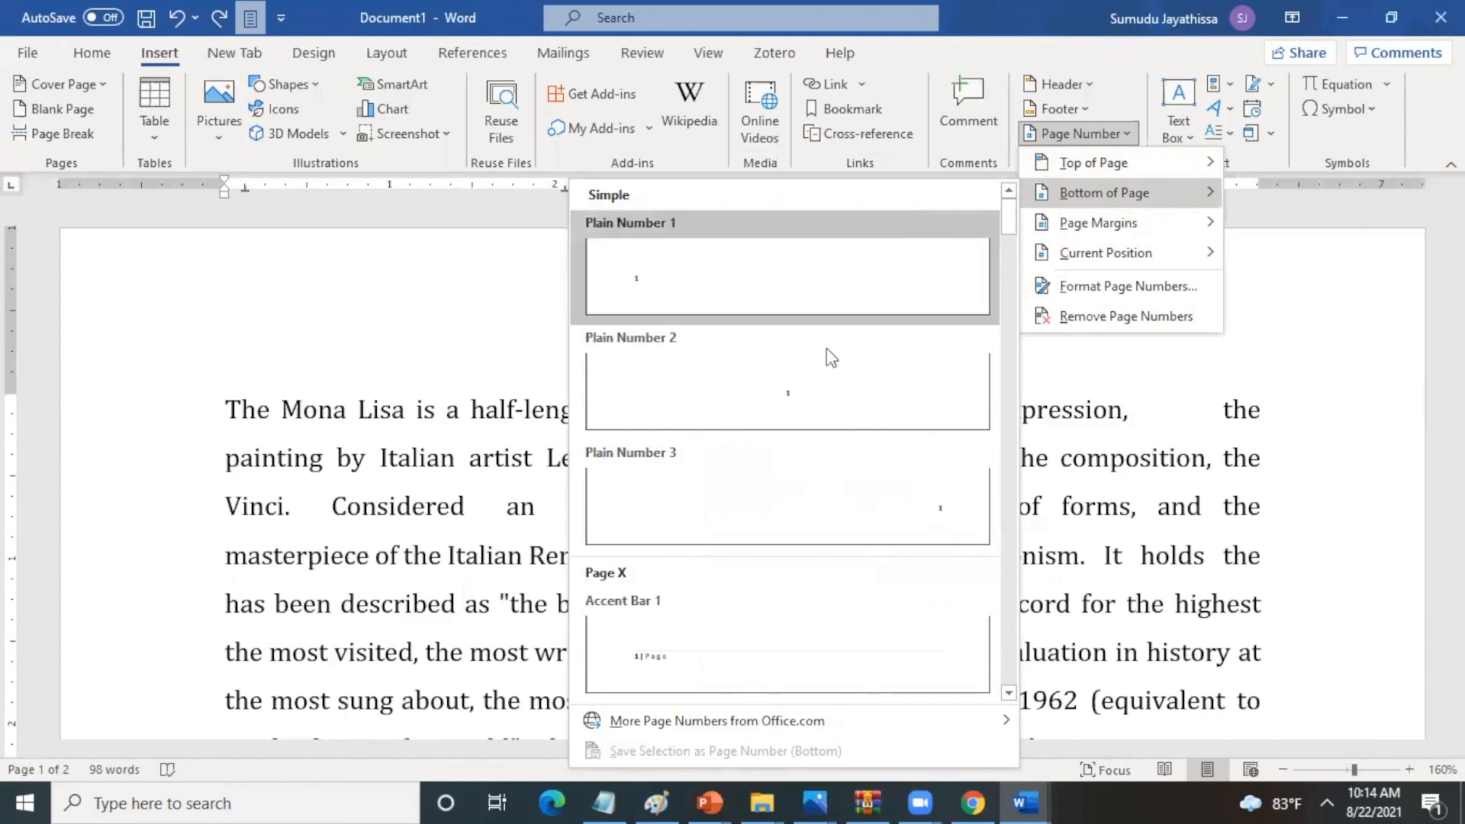
pyautogui.click(833, 392)
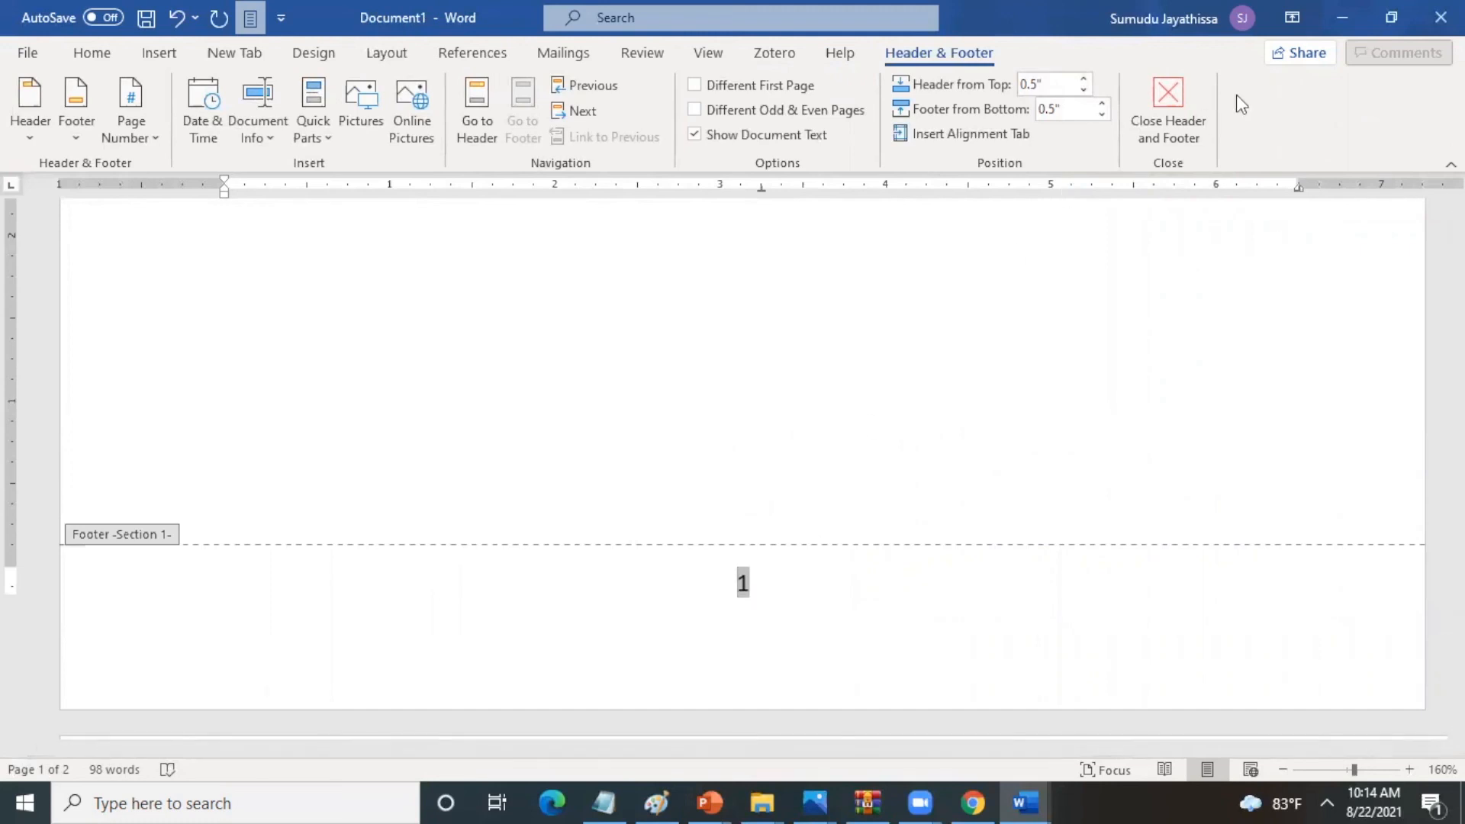
pyautogui.click(1168, 105)
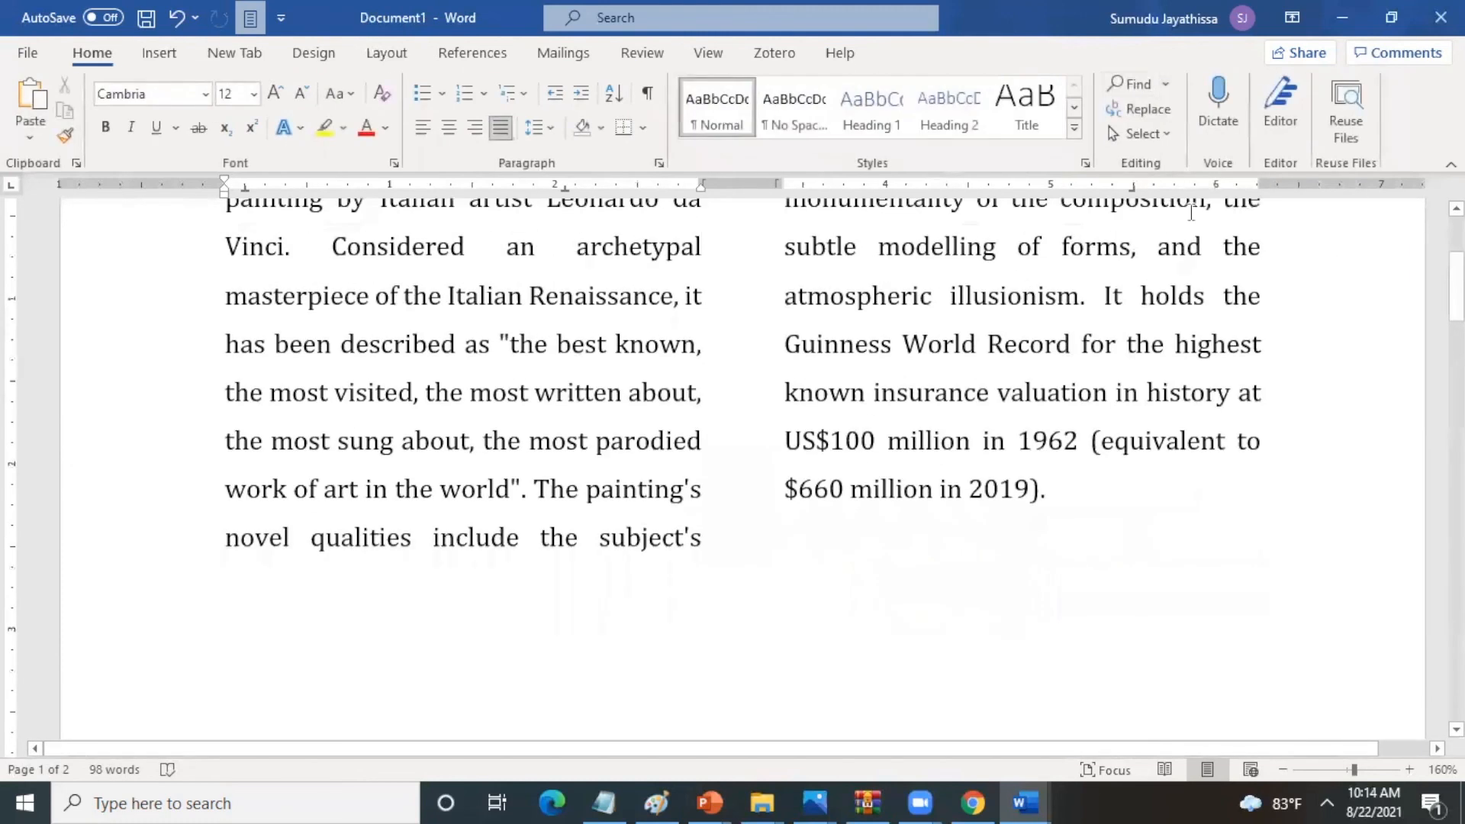
pyautogui.moveTo(1457, 286); pyautogui.dragTo(1456, 447)
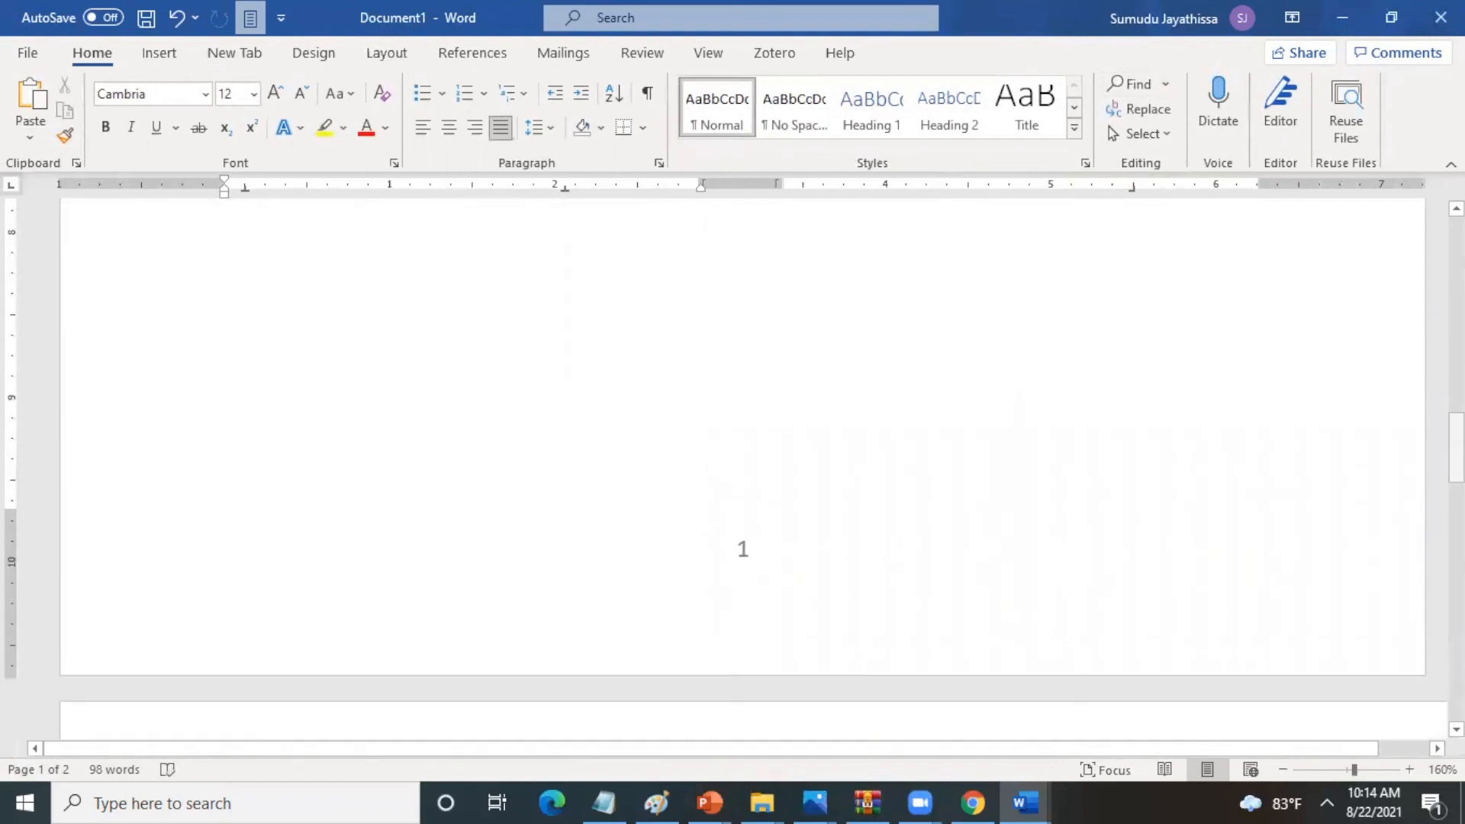
pyautogui.moveTo(1457, 447); pyautogui.dragTo(1456, 251)
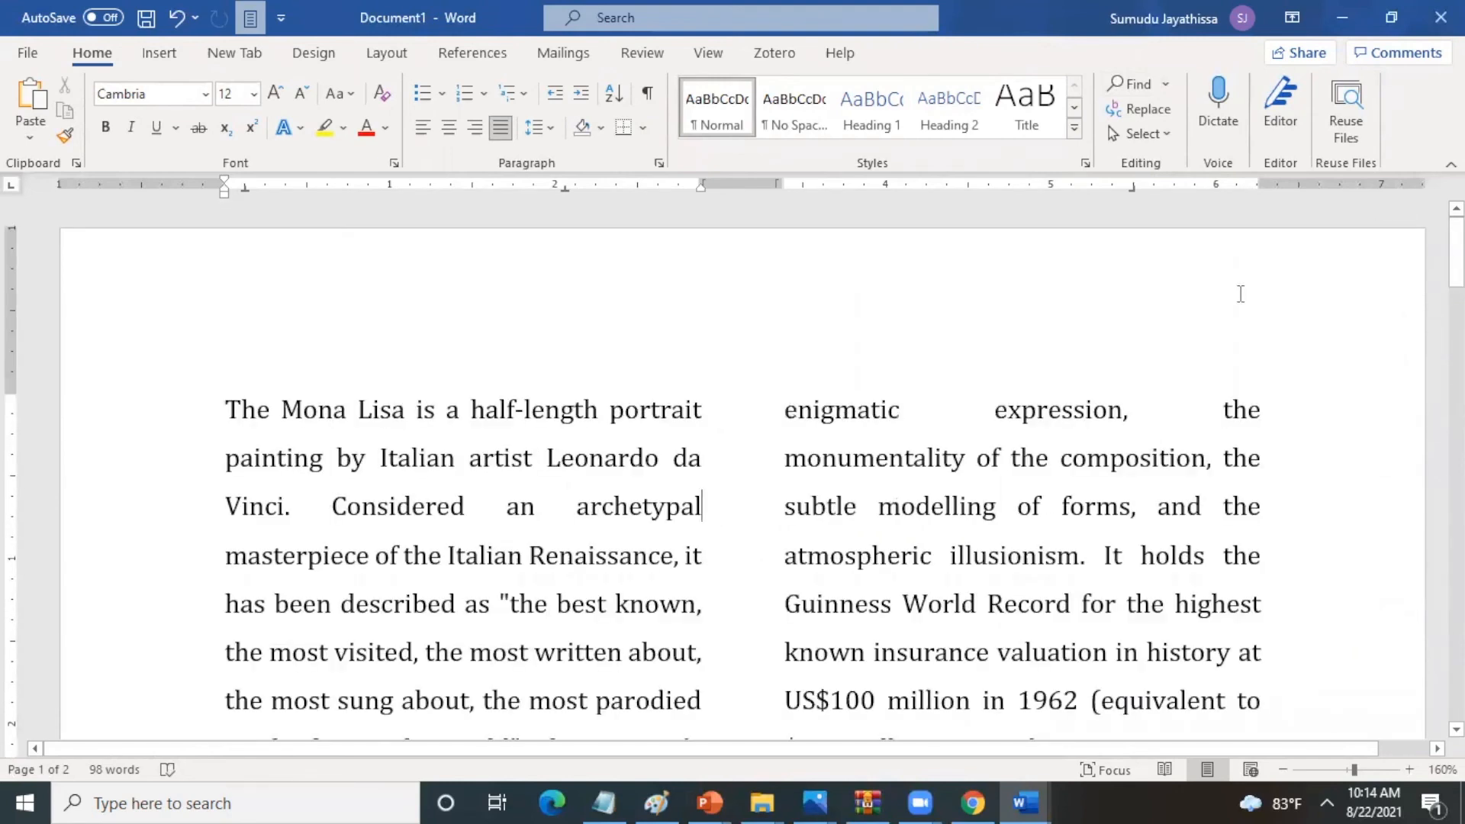
# - Set the page numbering to start at 2 in the page number format and check the page
pyautogui.click(161, 62)
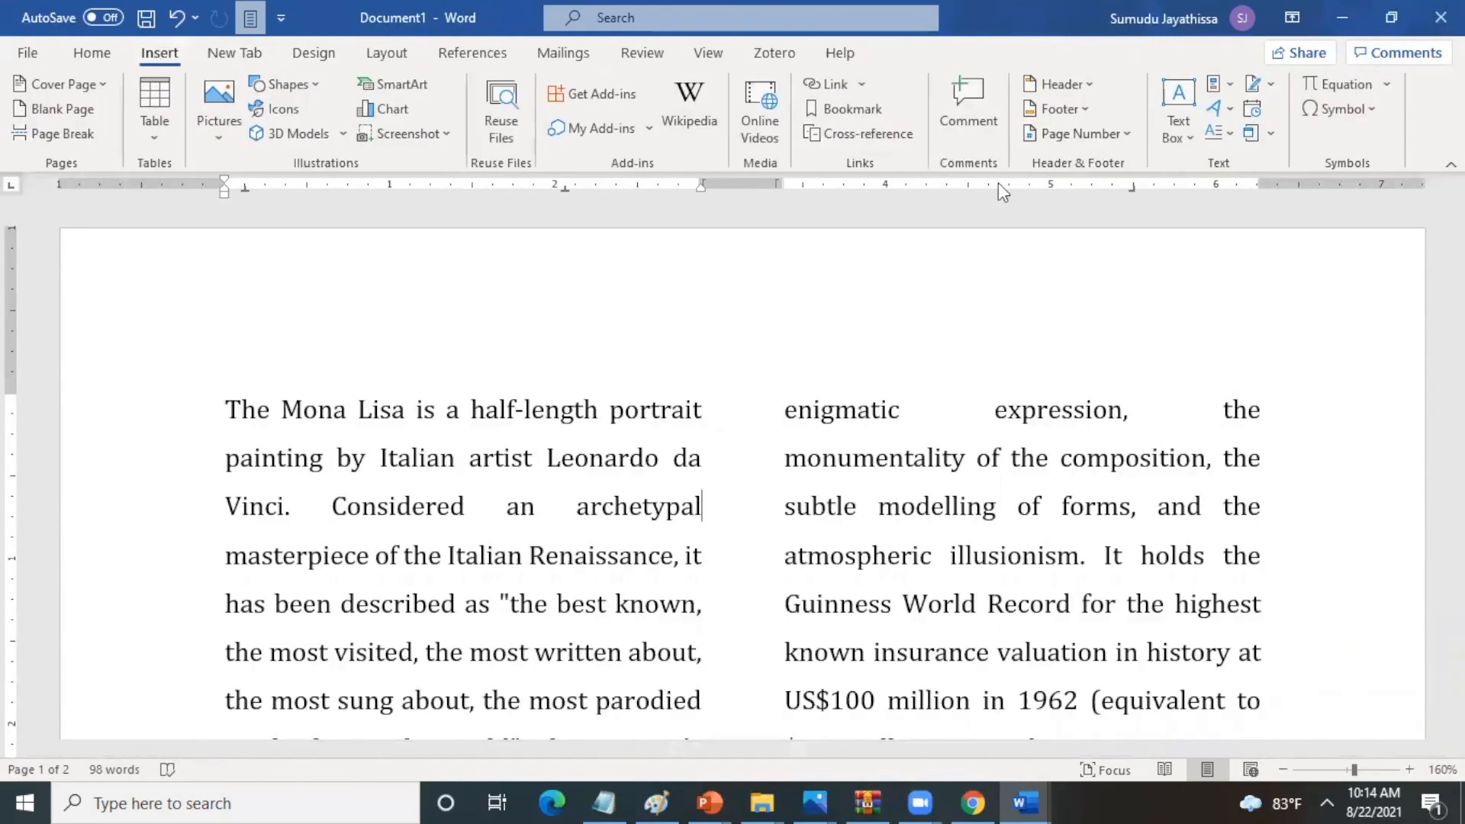
pyautogui.click(1122, 137)
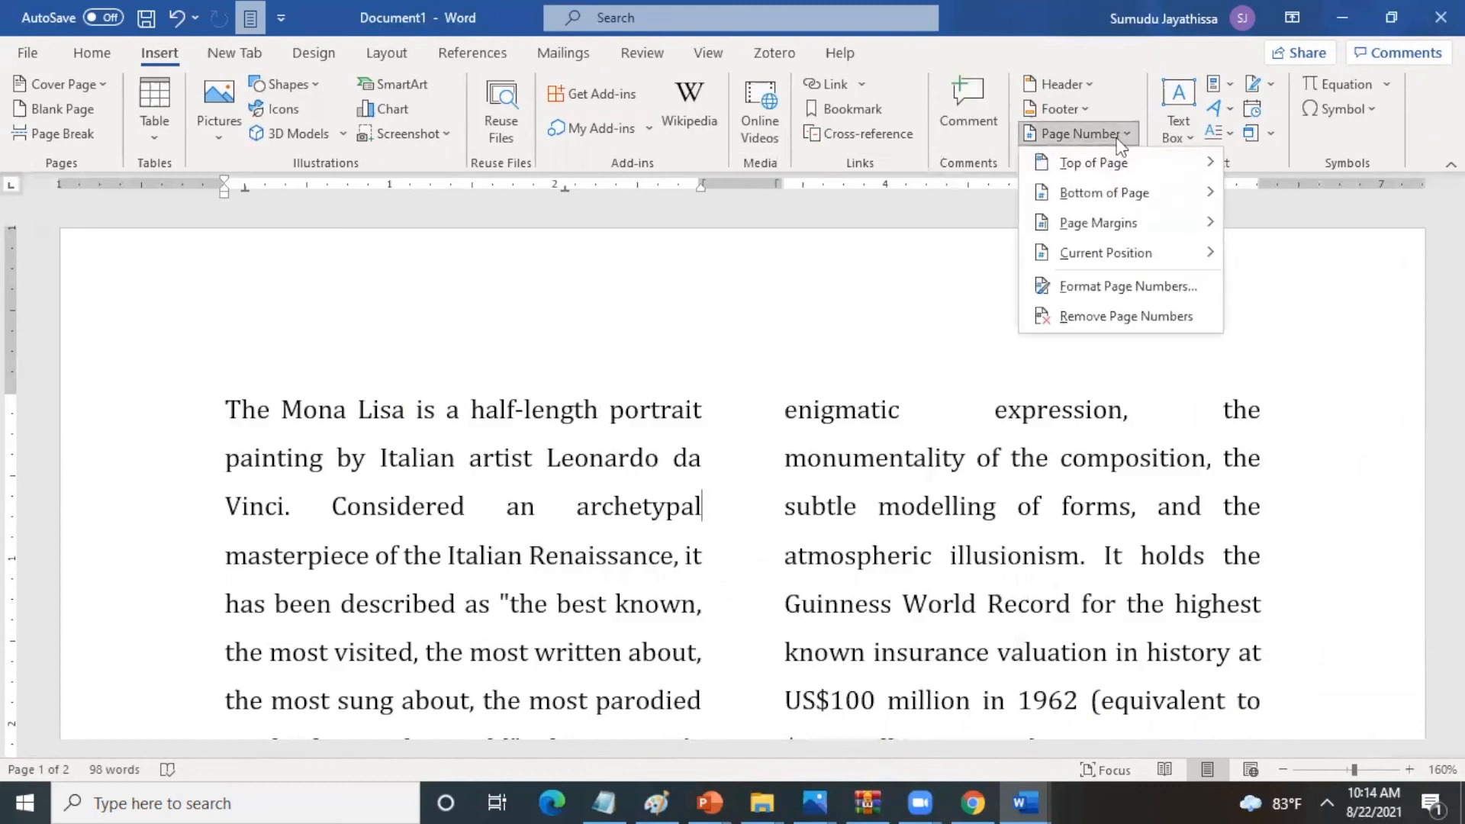
pyautogui.click(1122, 288)
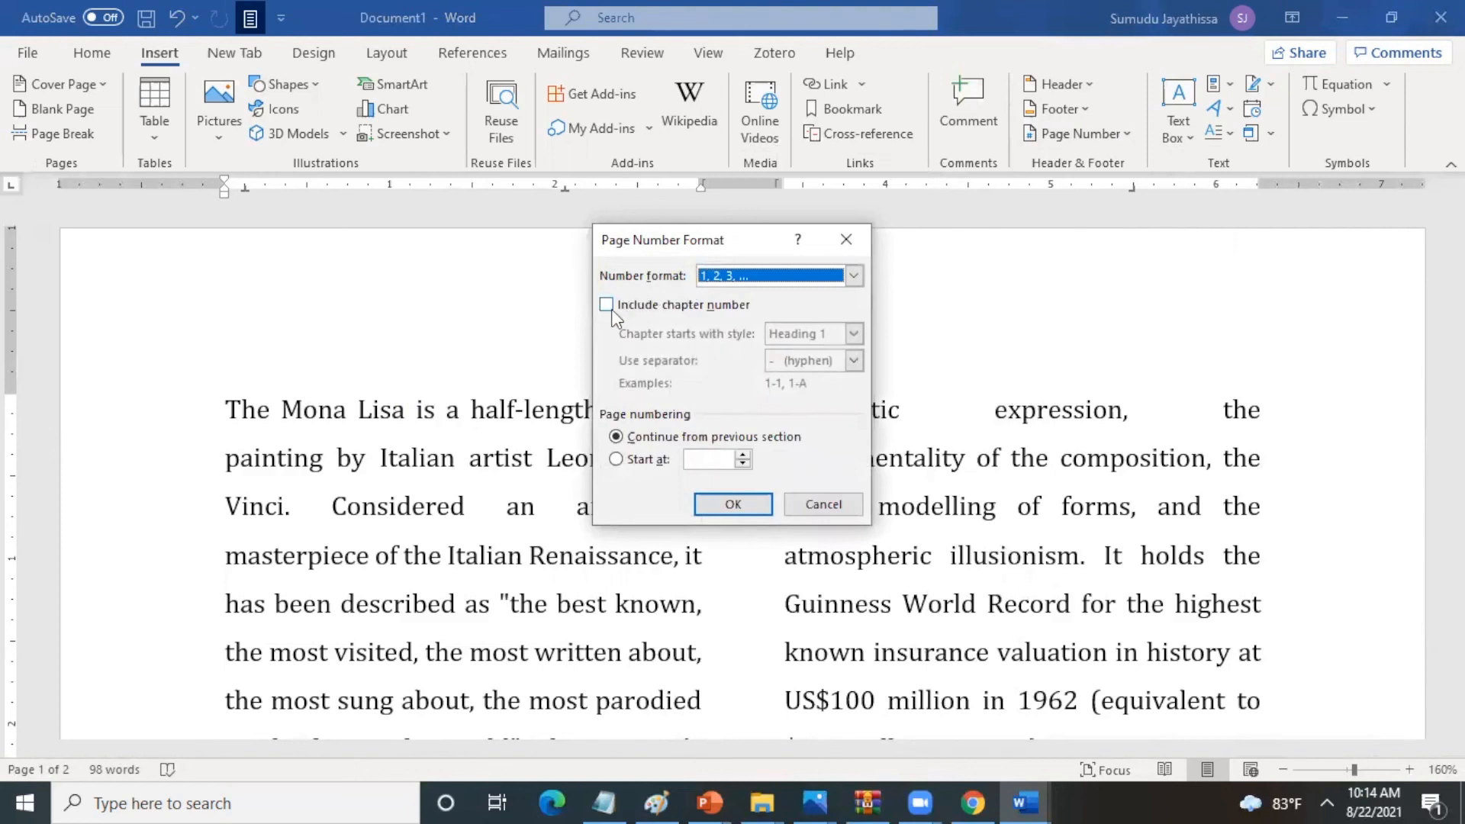
pyautogui.click(616, 459)
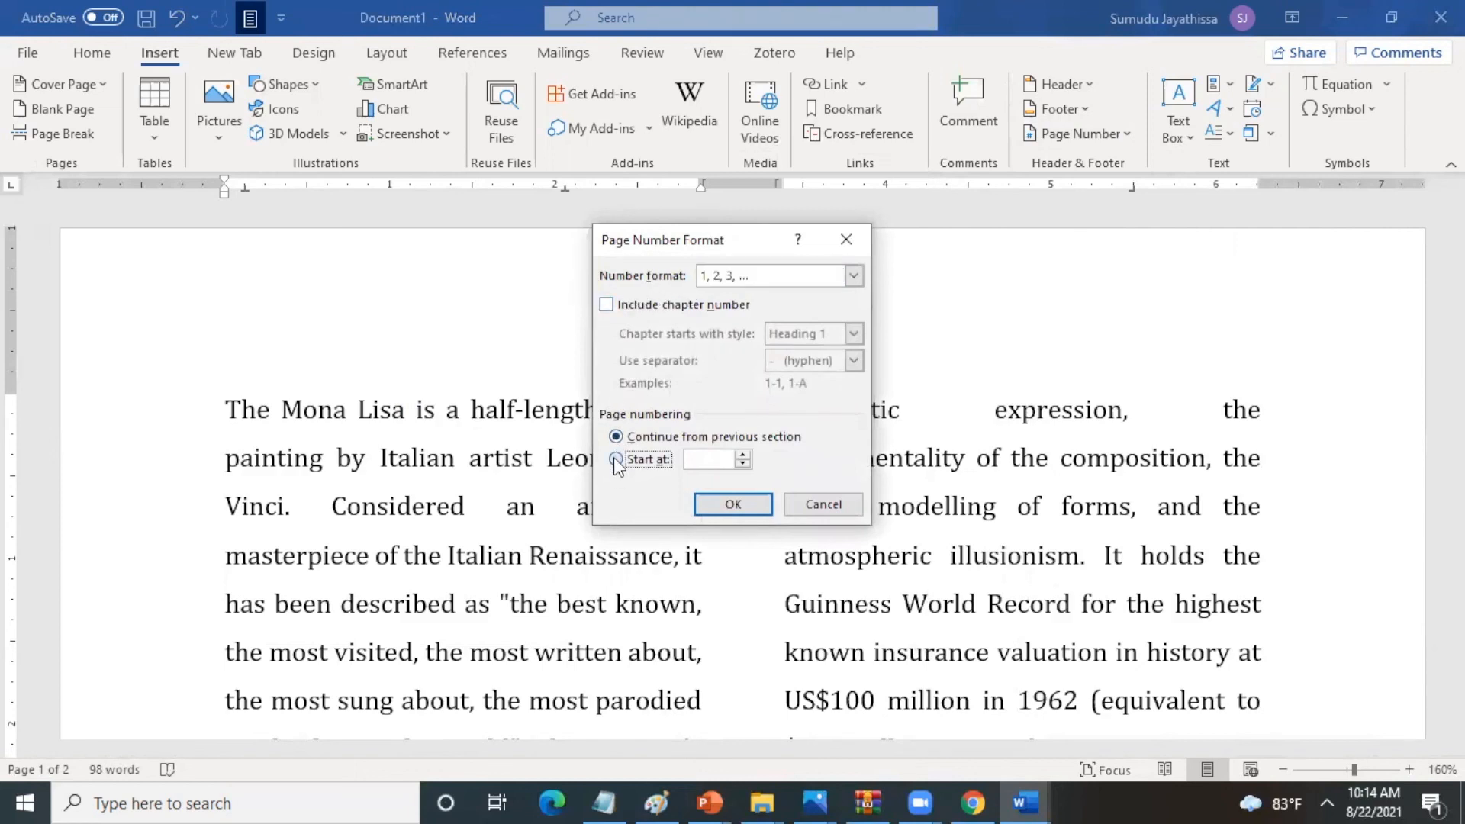
pyautogui.click(744, 454)
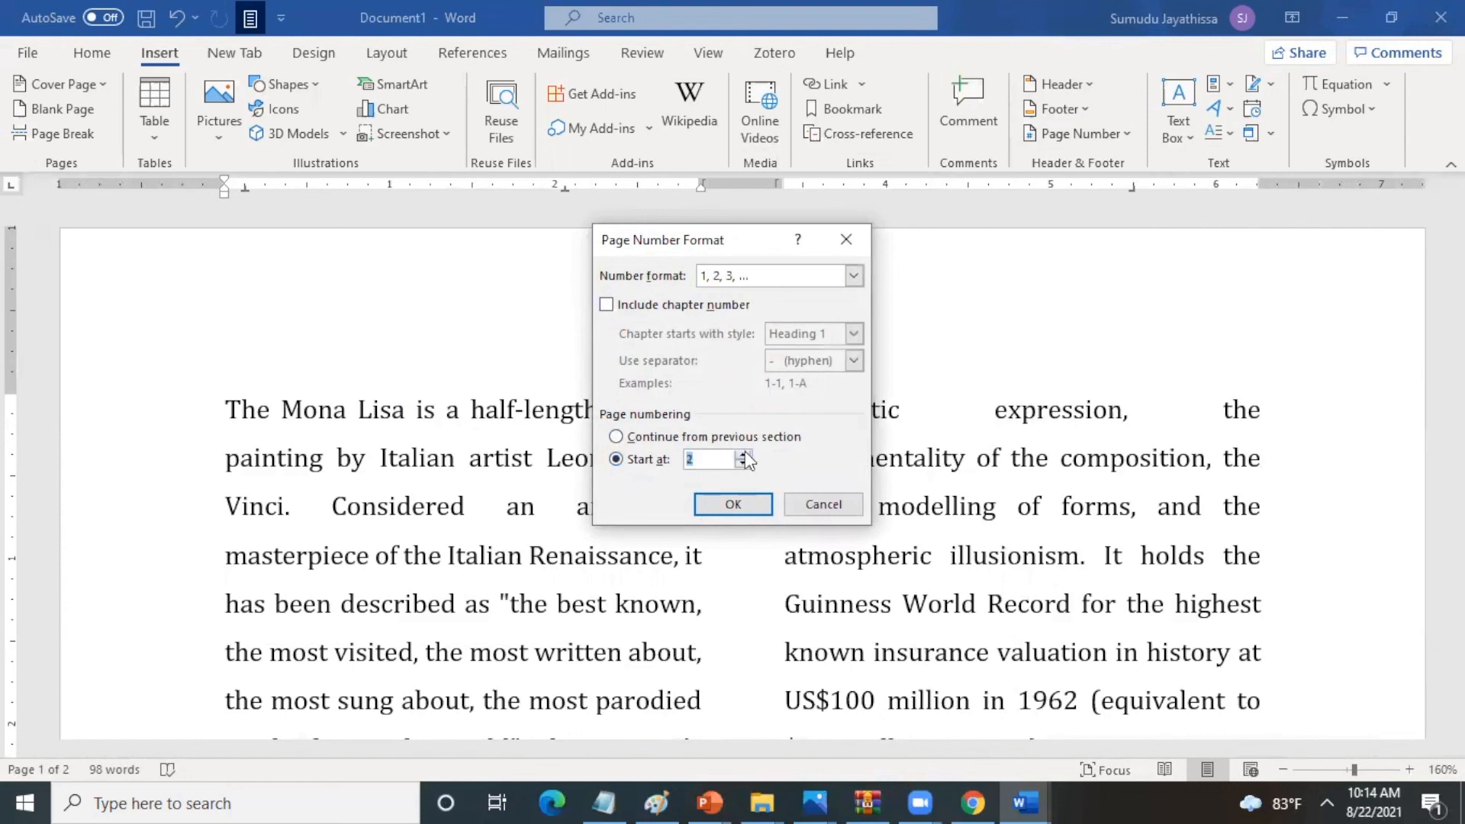
pyautogui.click(731, 506)
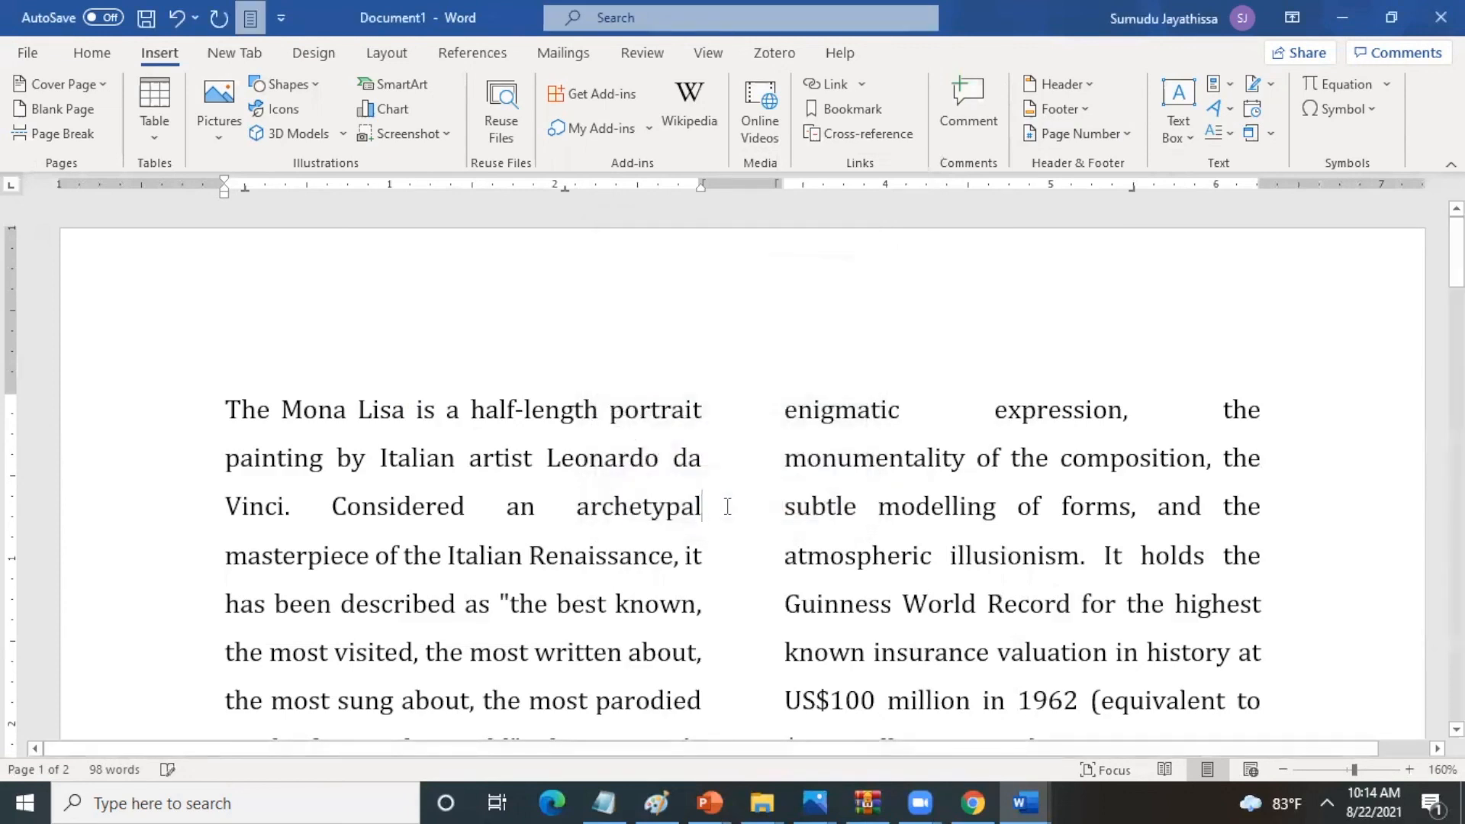
pyautogui.scroll(-15, 742, 469)
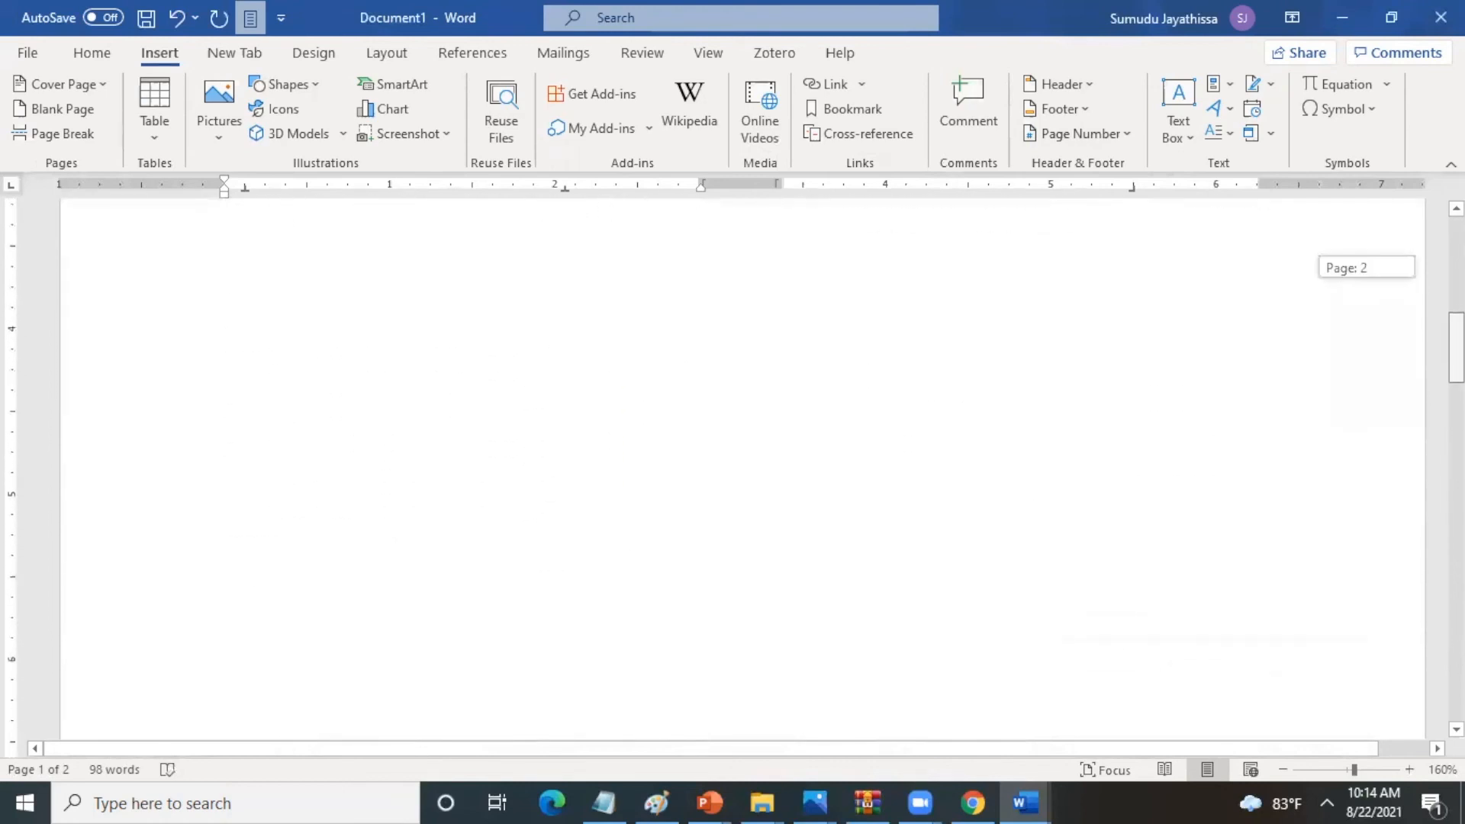
# - Check the page number at the foot of the page and set the page color to Blue, Accent 5, Lighter 40%
pyautogui.scroll(-5, 671, 399)
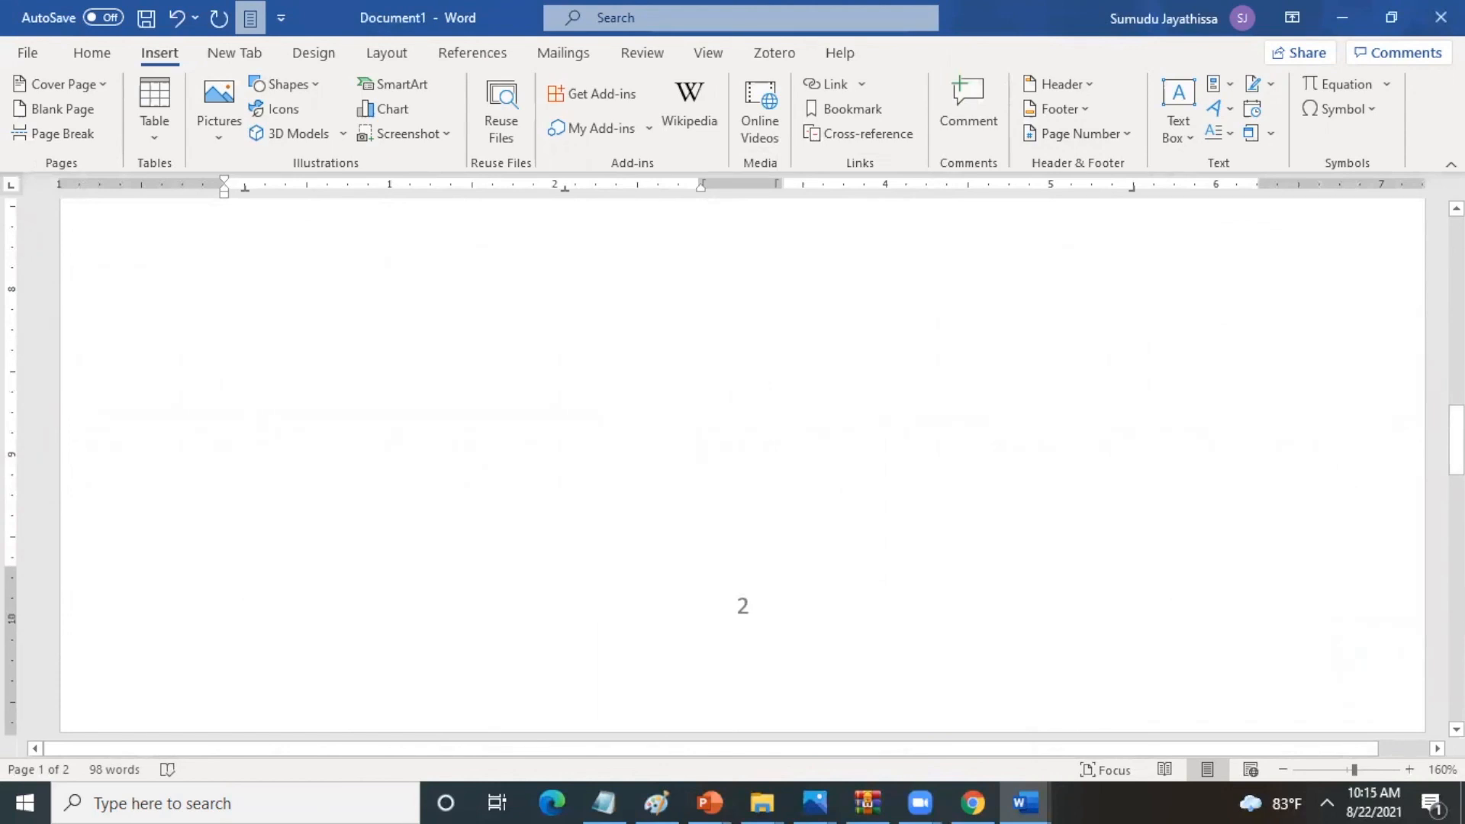
pyautogui.moveTo(1456, 440); pyautogui.dragTo(1456, 253)
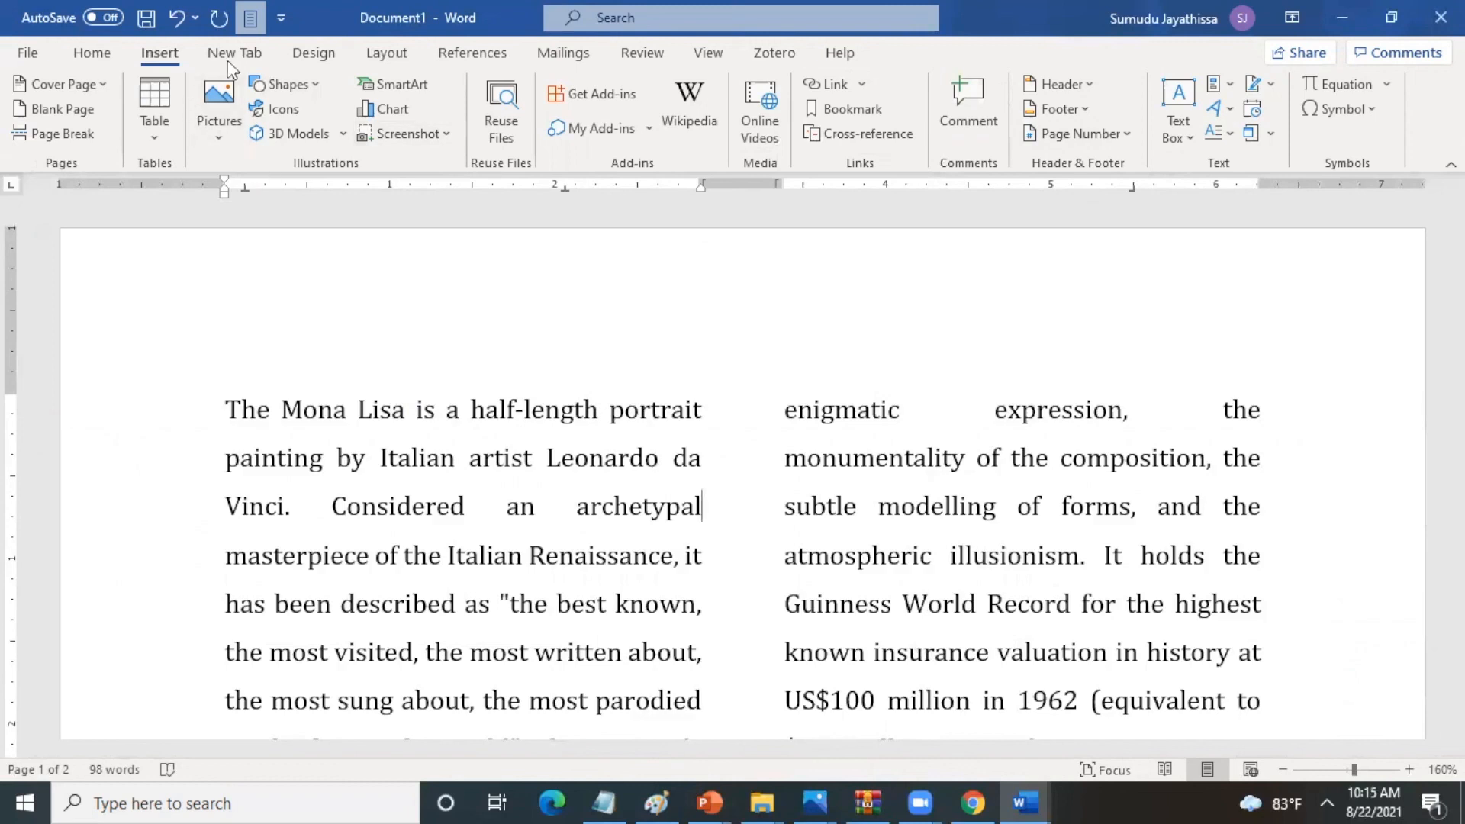
pyautogui.click(301, 55)
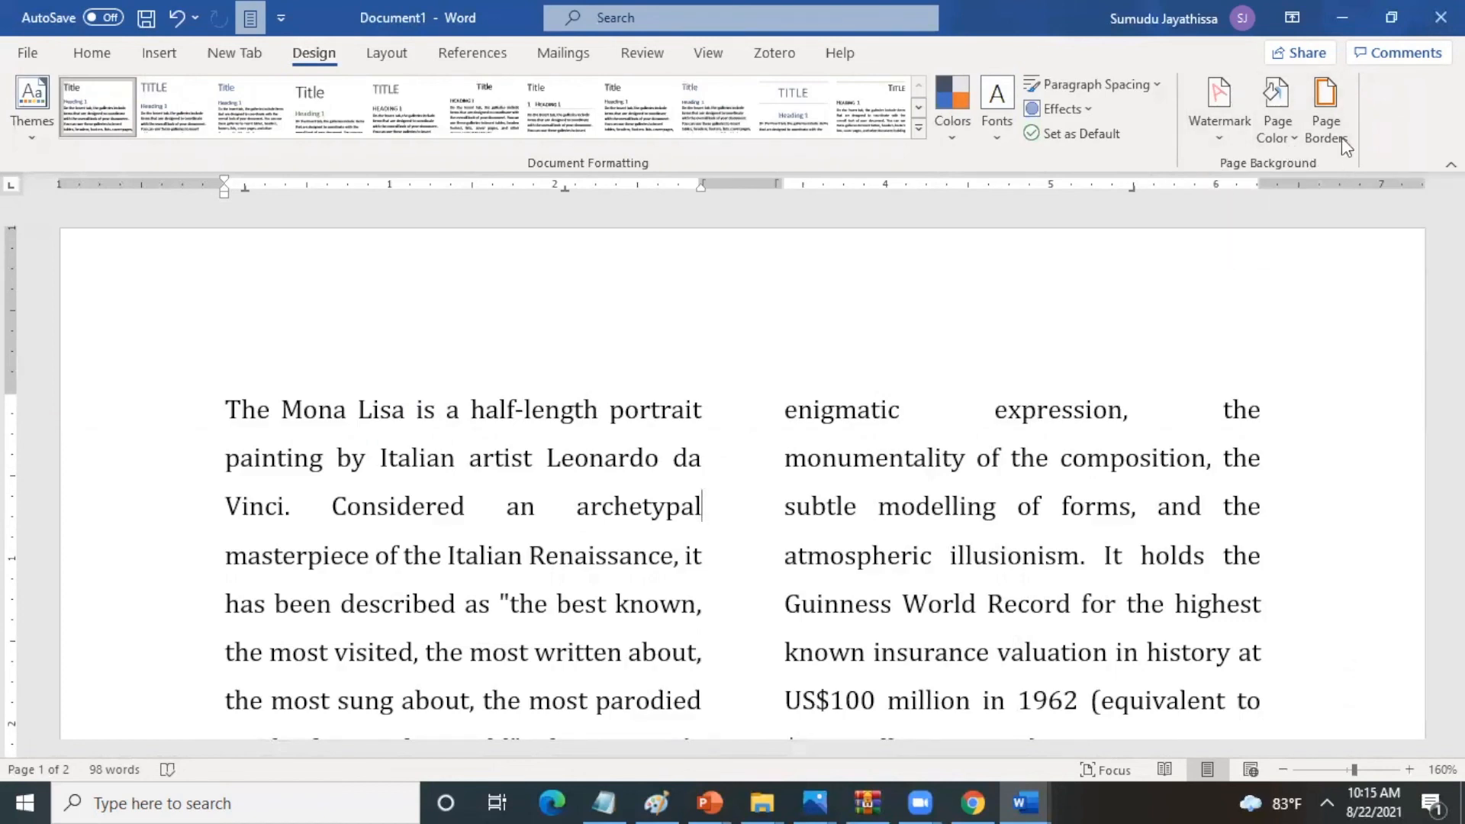
pyautogui.click(1295, 140)
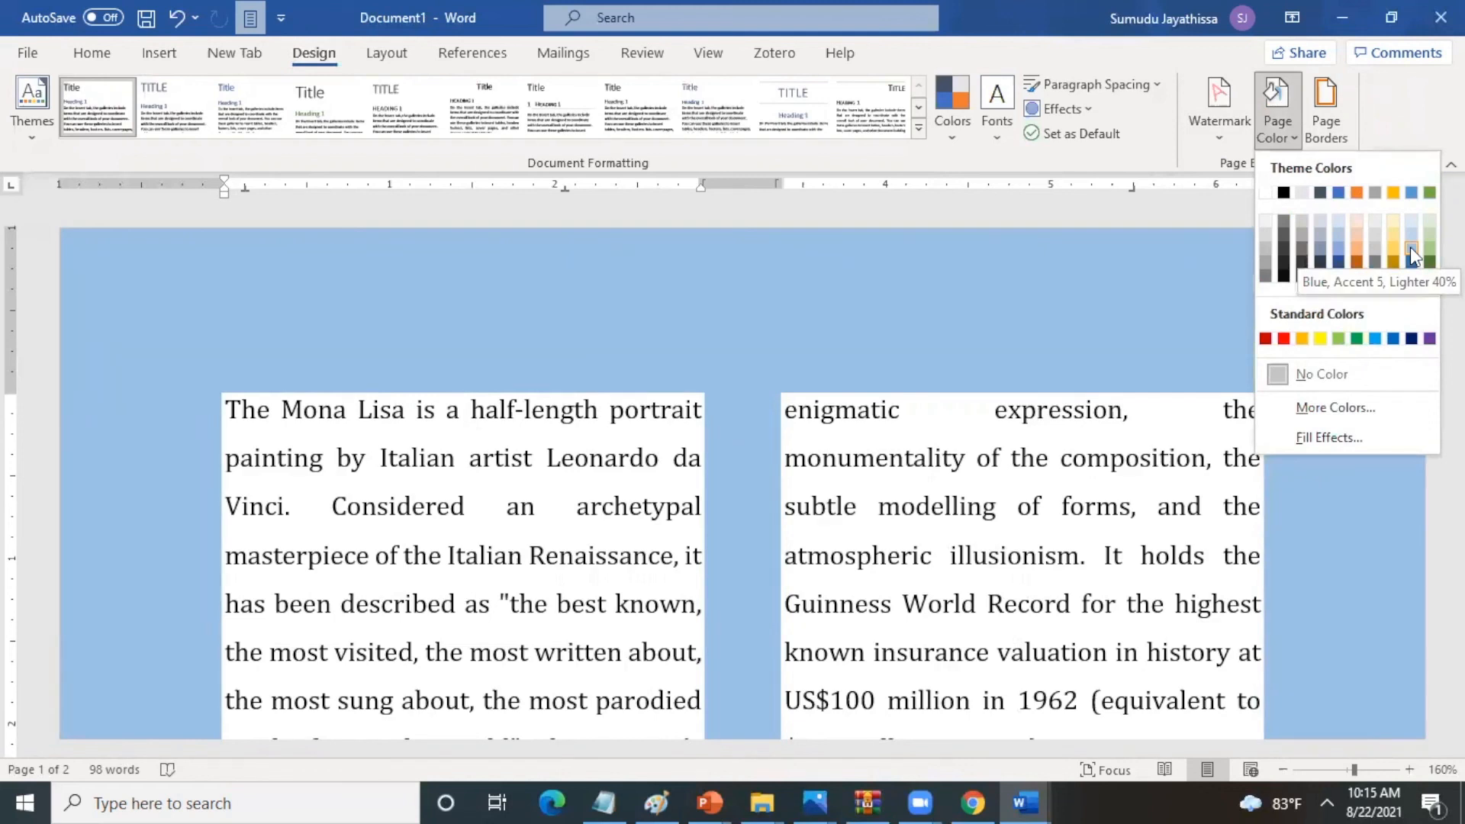
pyautogui.click(1410, 248)
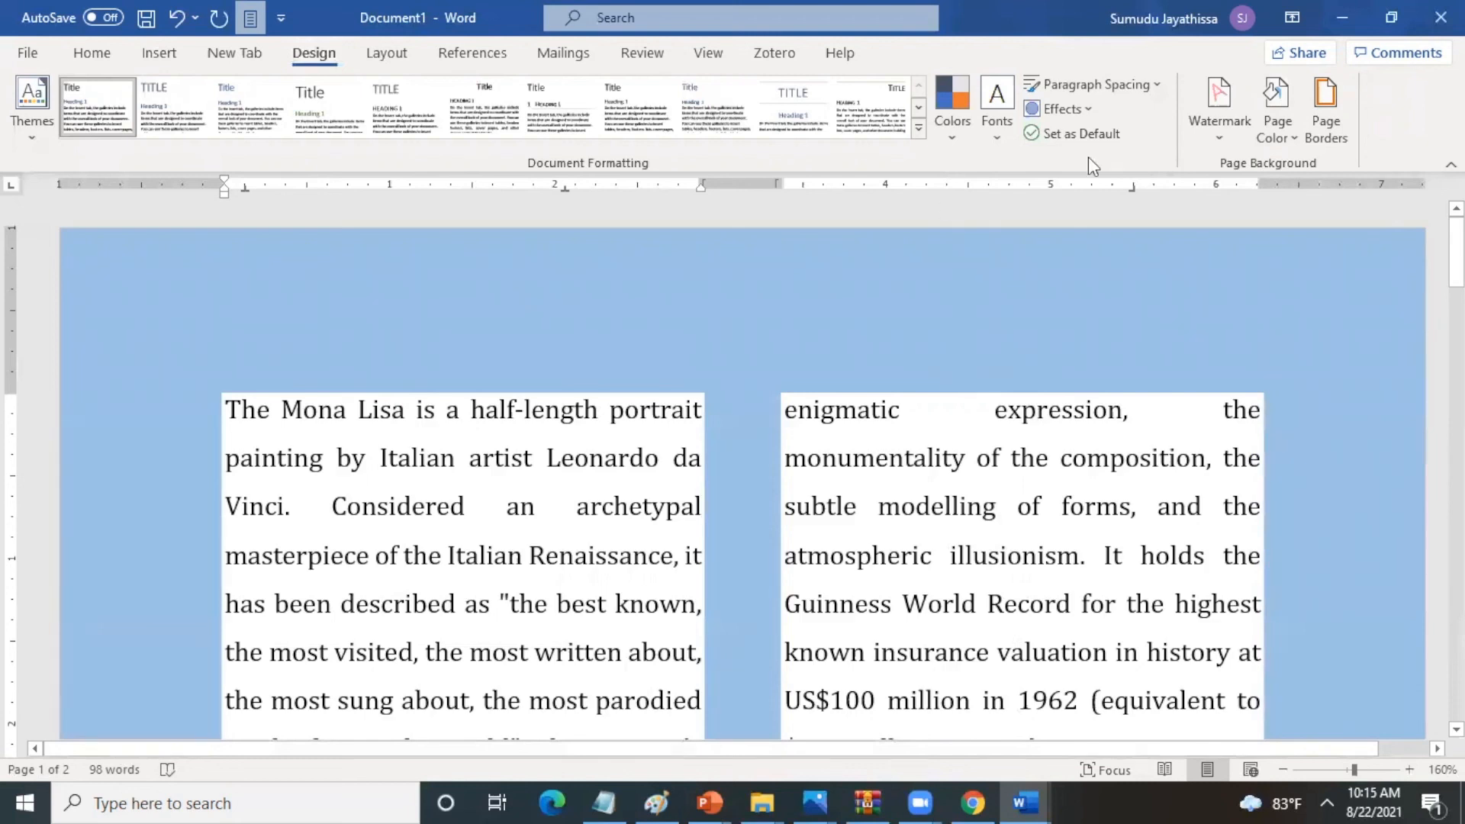
# - Start a custom text watermark with the text DRAFT
pyautogui.click(1219, 139)
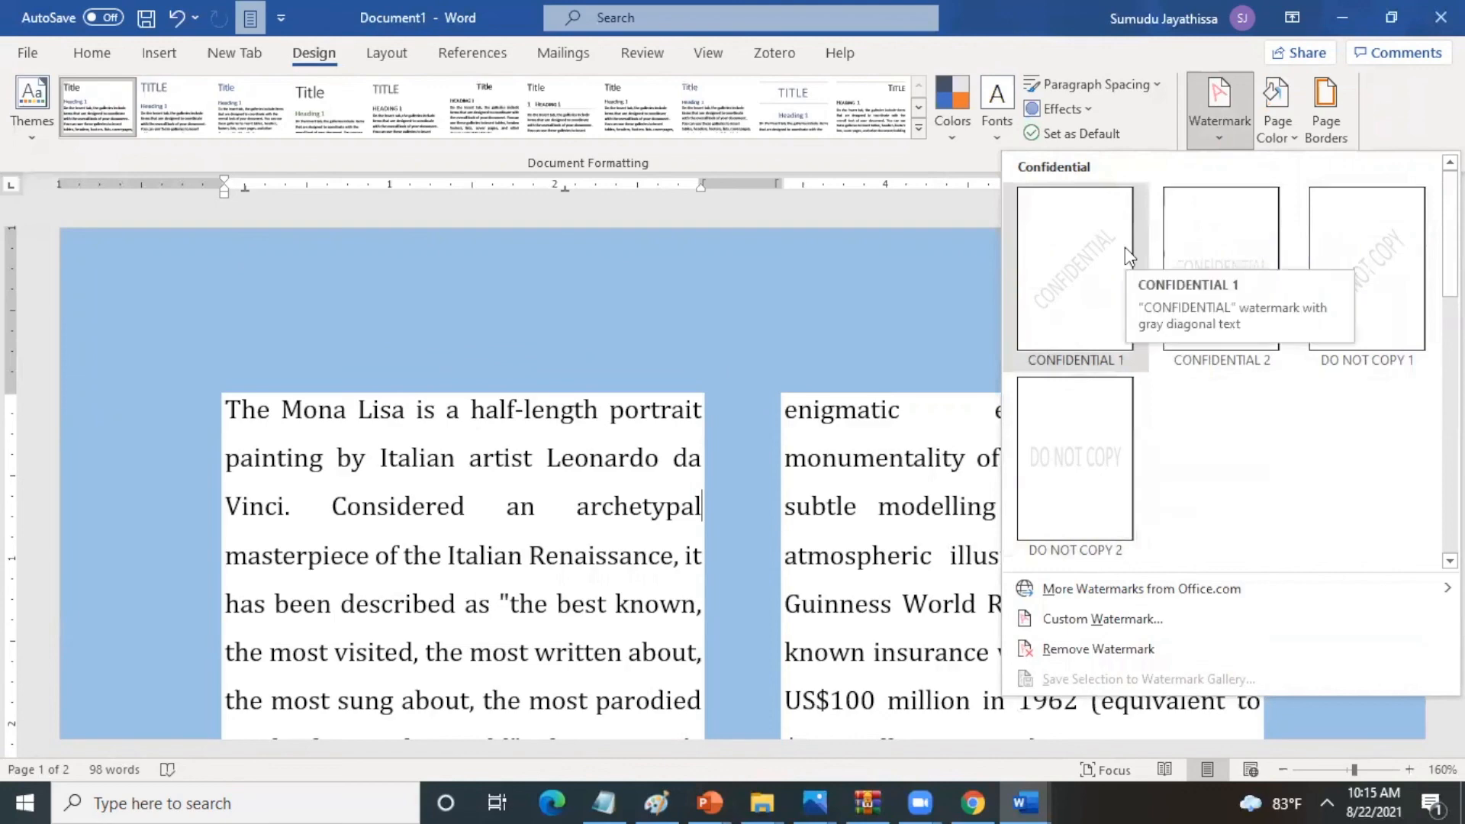
pyautogui.click(1096, 626)
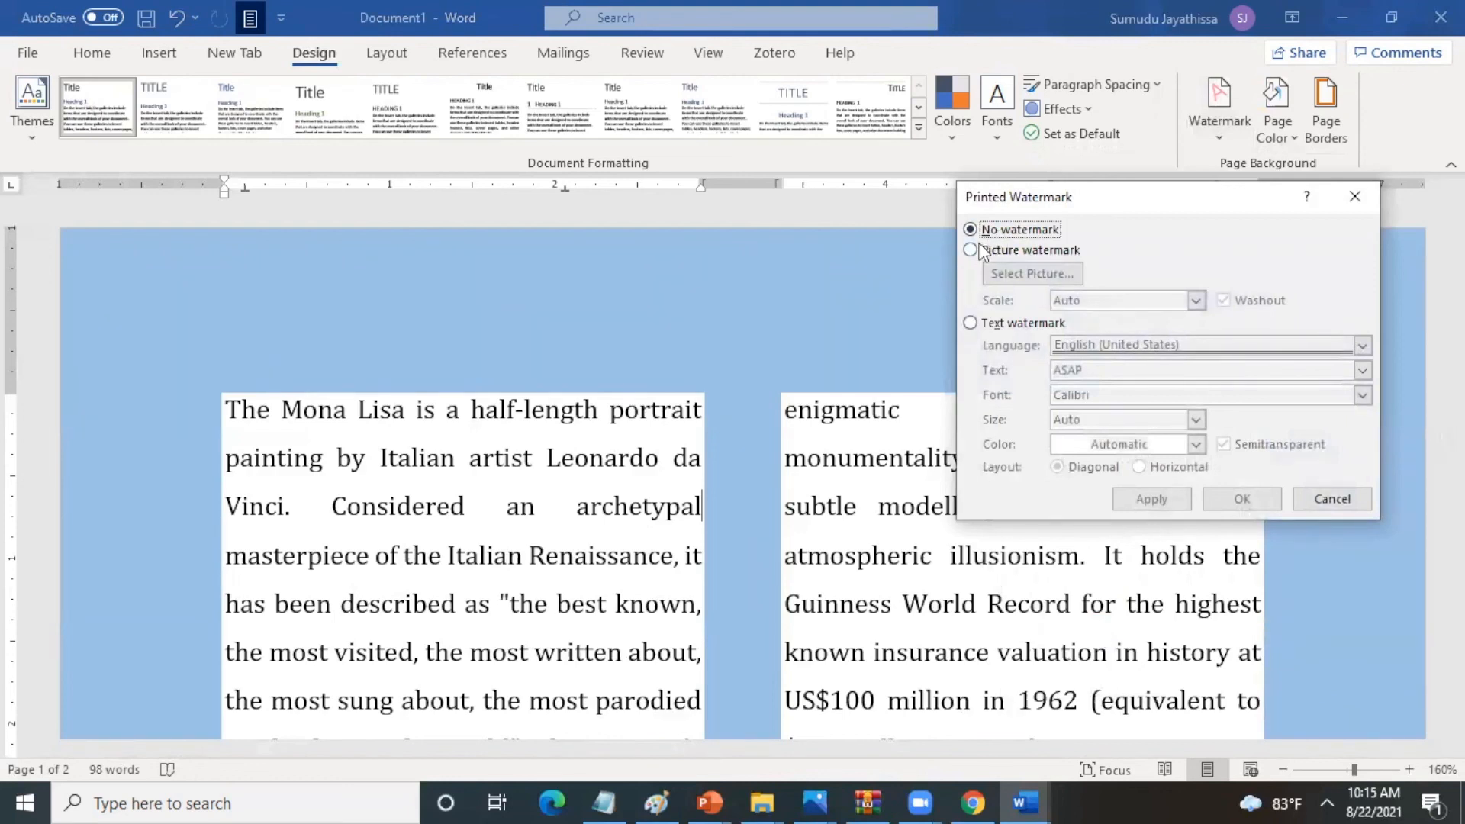
pyautogui.click(972, 254)
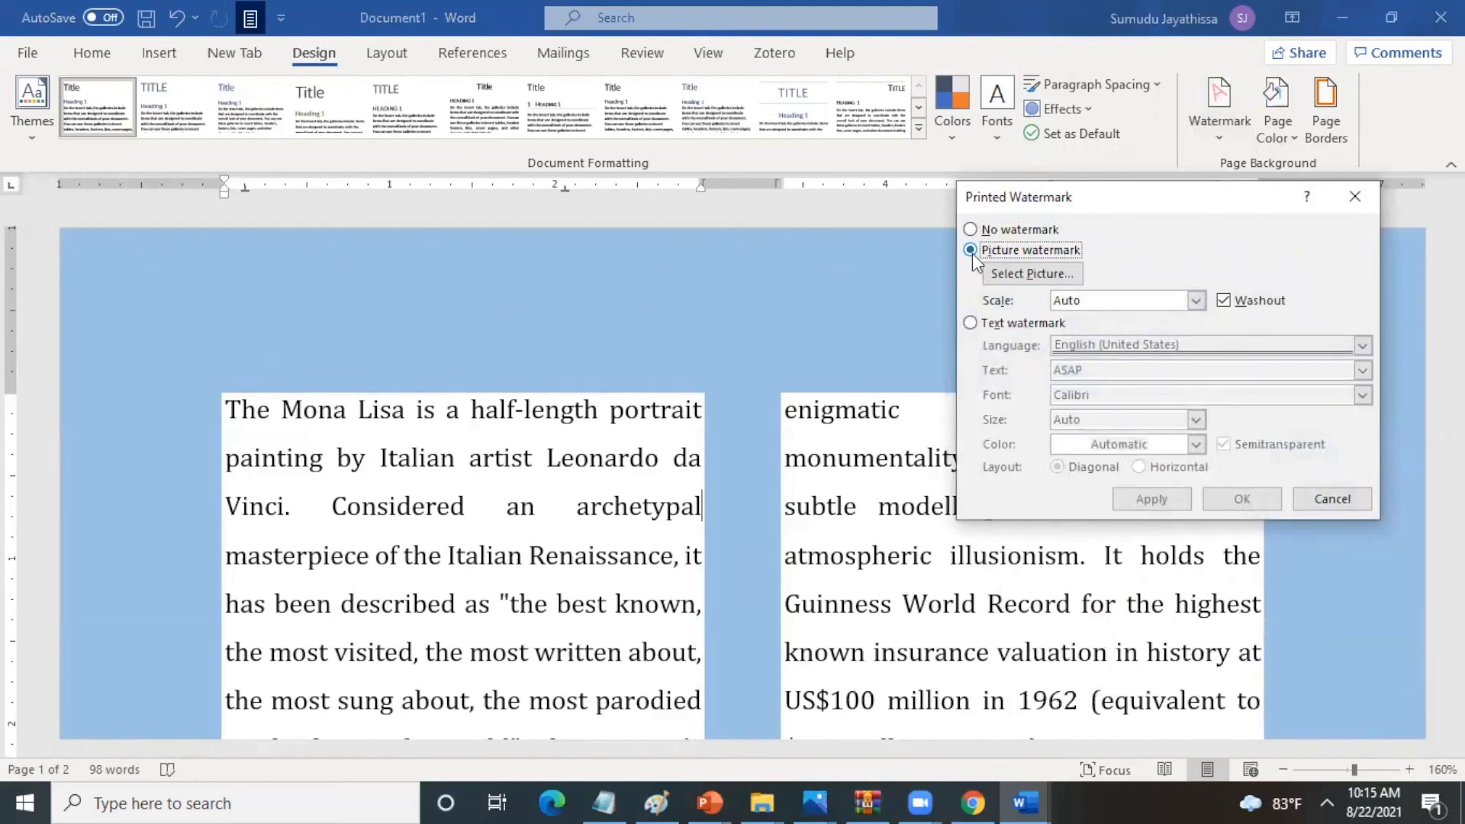
pyautogui.click(970, 324)
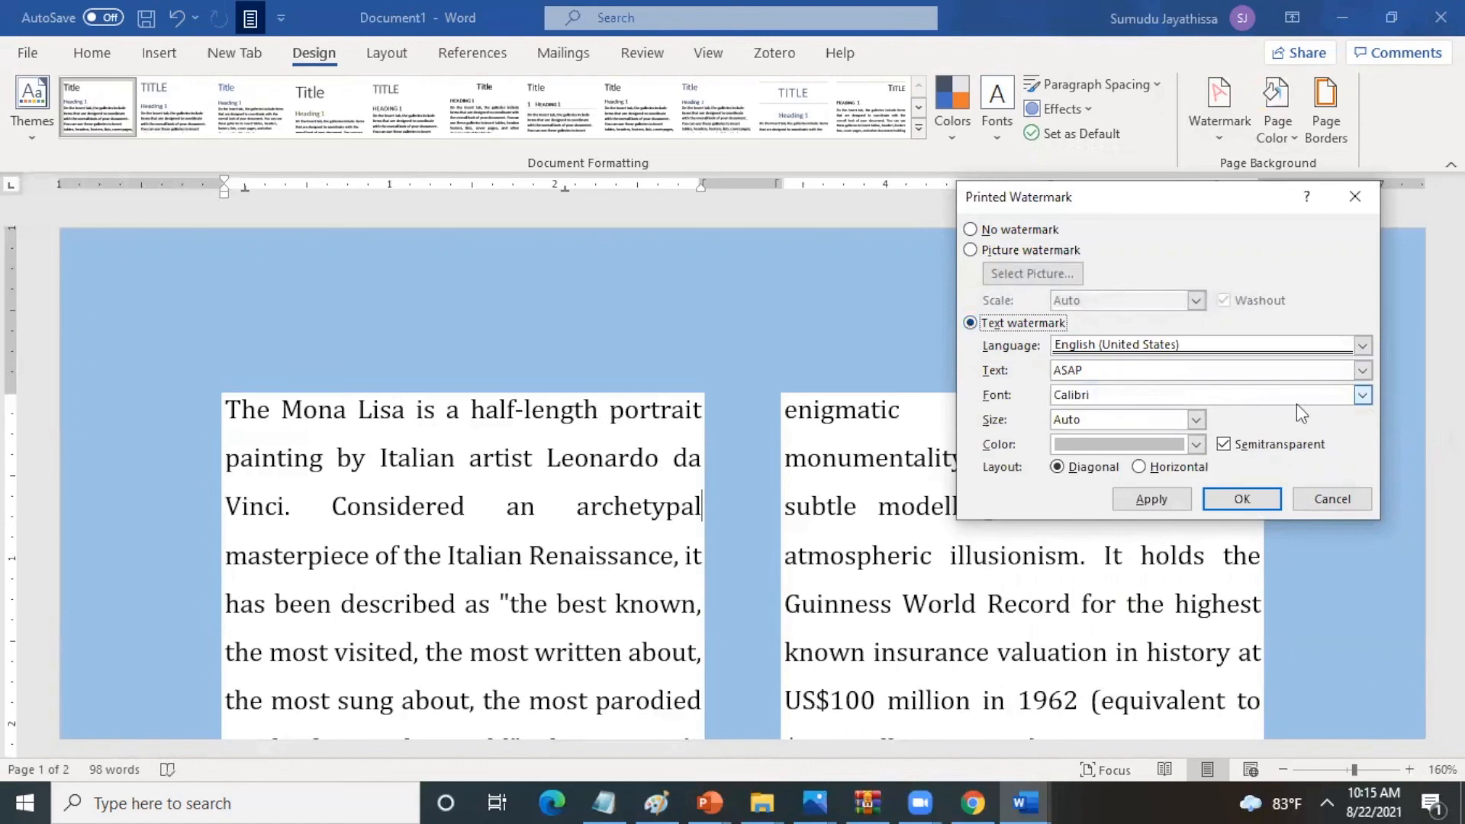
pyautogui.click(1363, 371)
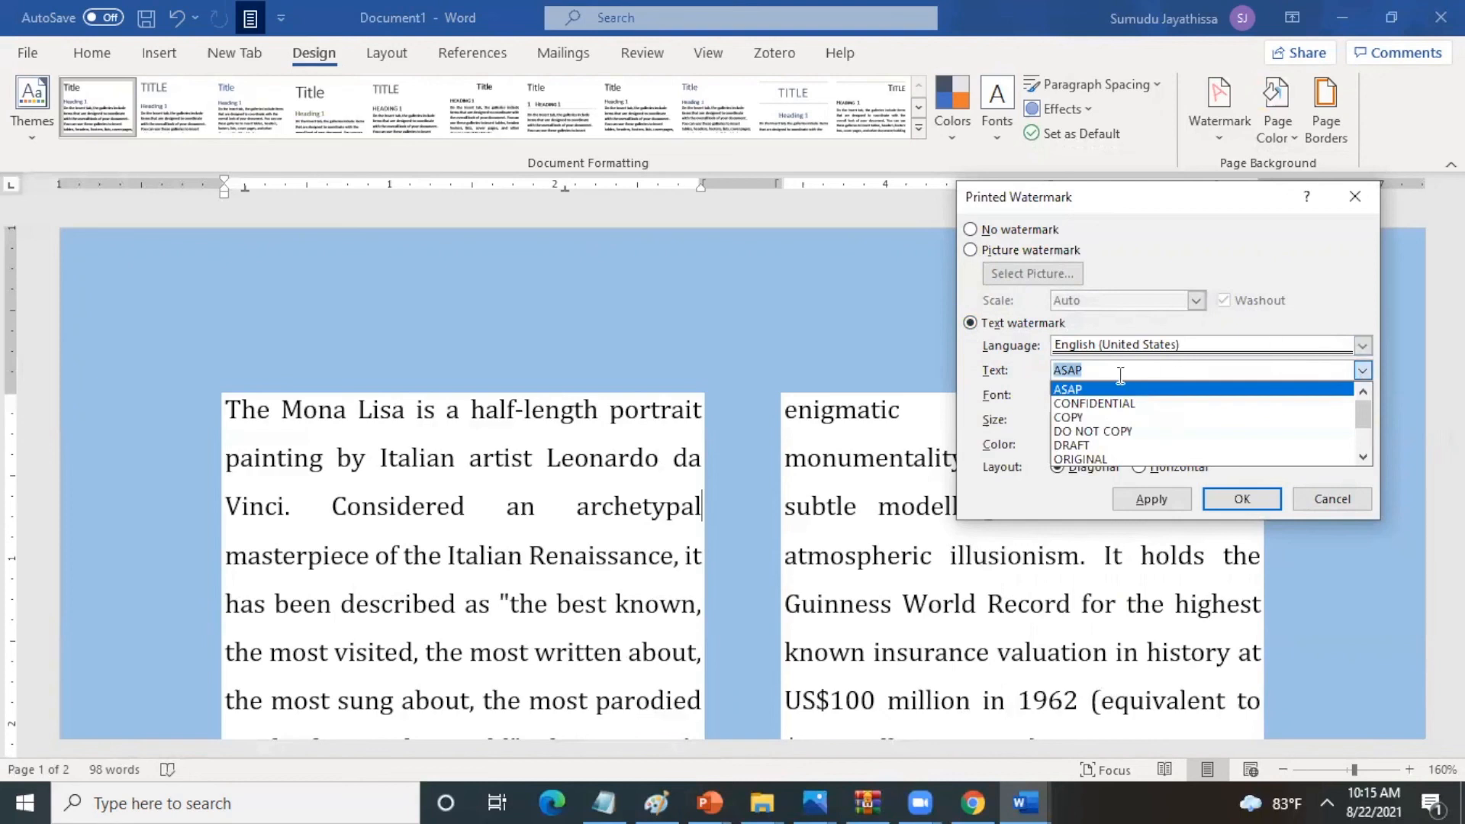
pyautogui.click(1101, 447)
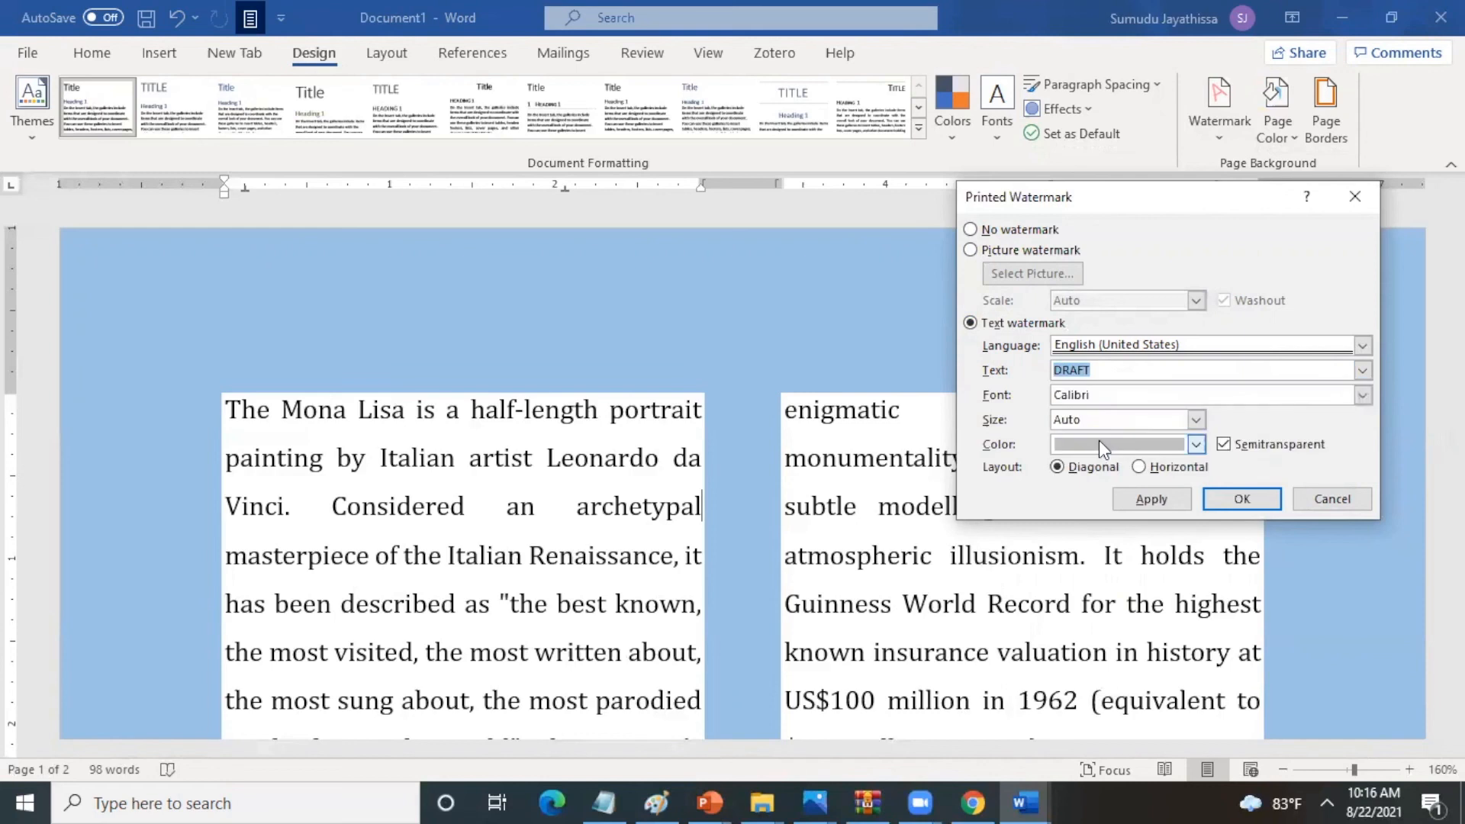
# - Format the DRAFT watermark in Cambria, size 40 and red, apply it and check it on the page
pyautogui.click(1362, 395)
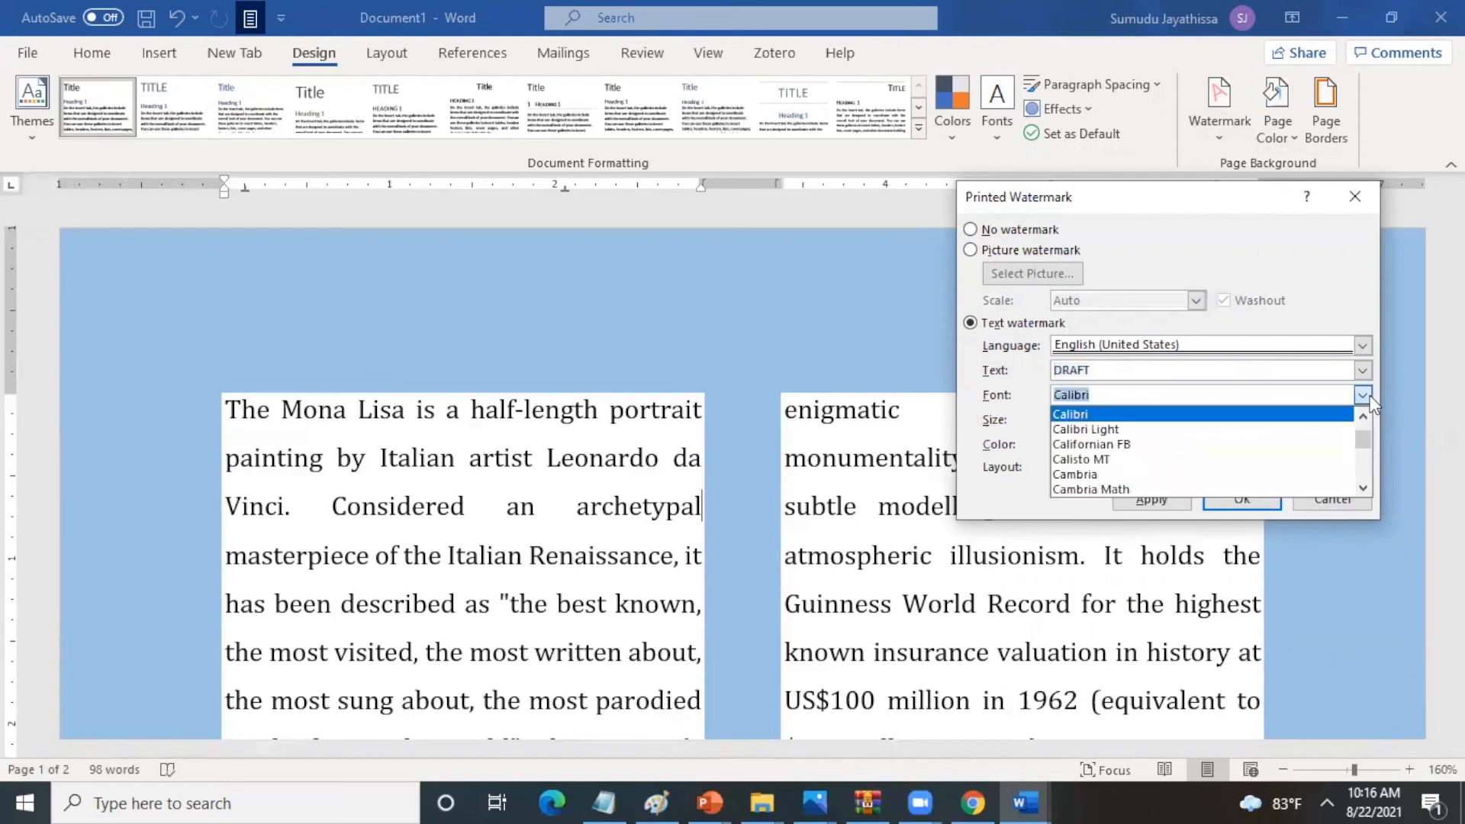
pyautogui.click(1110, 474)
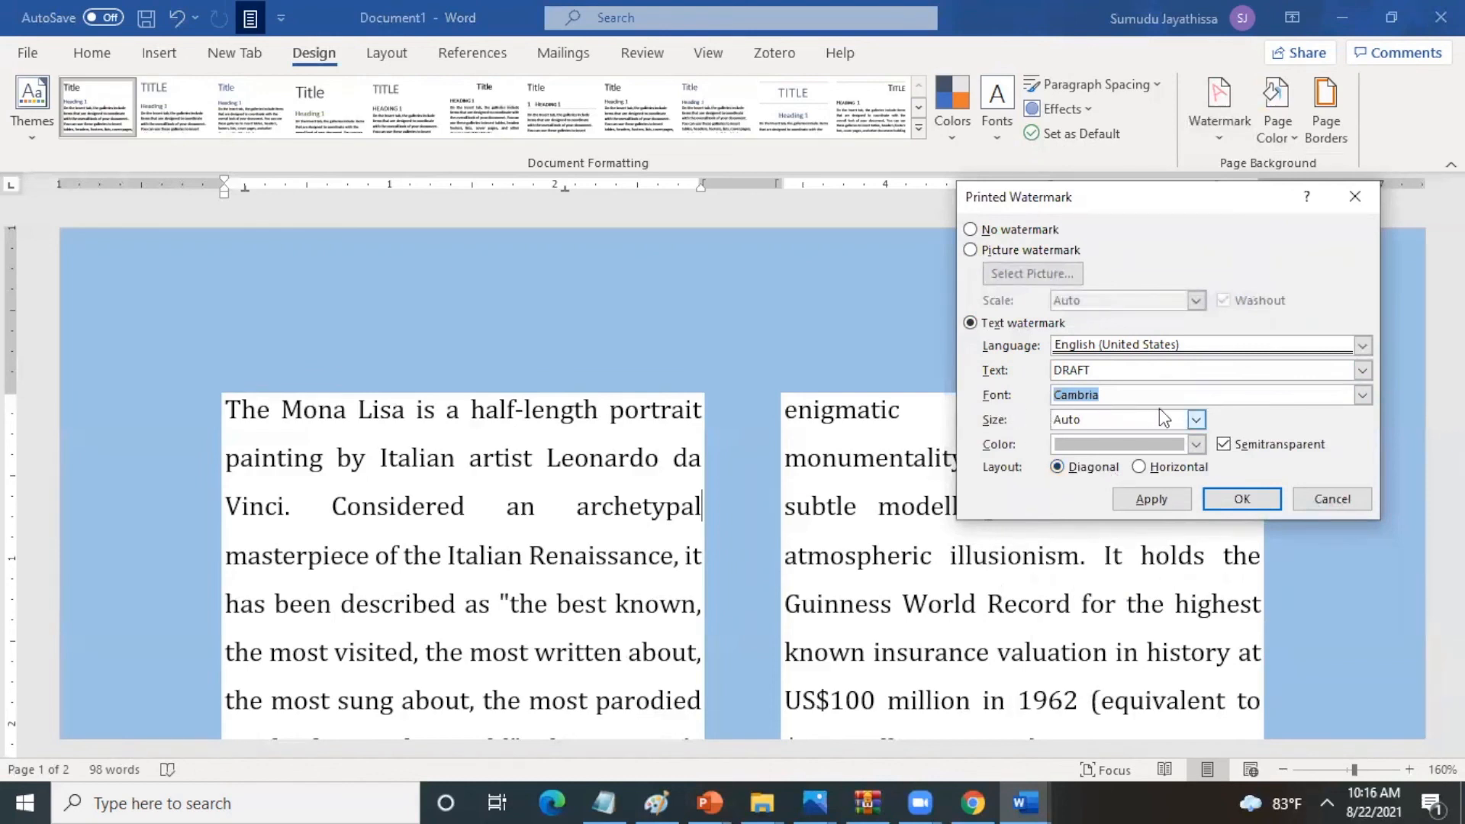
pyautogui.click(1198, 419)
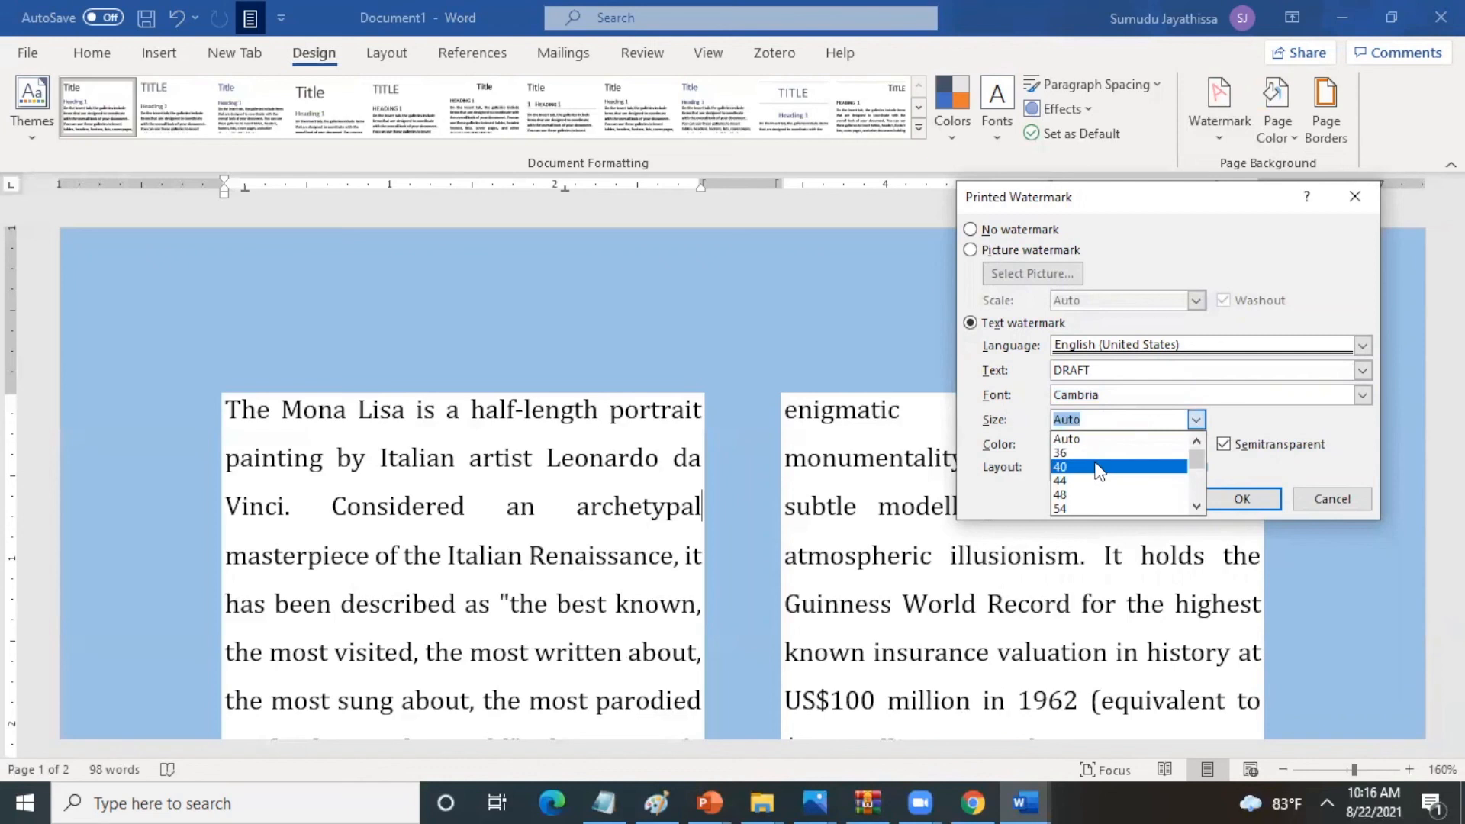
pyautogui.click(1099, 467)
pyautogui.click(1194, 445)
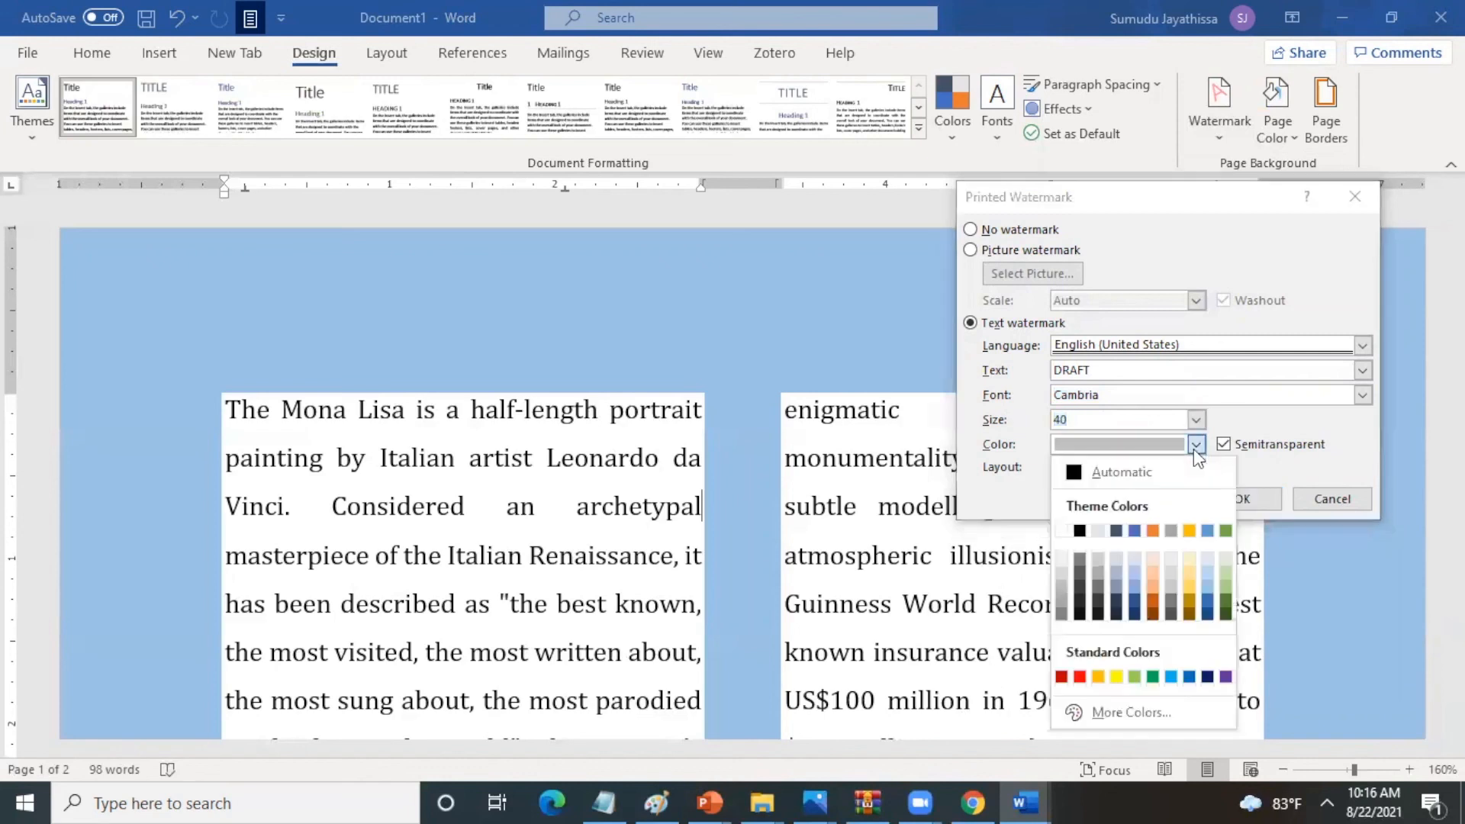
pyautogui.click(1080, 677)
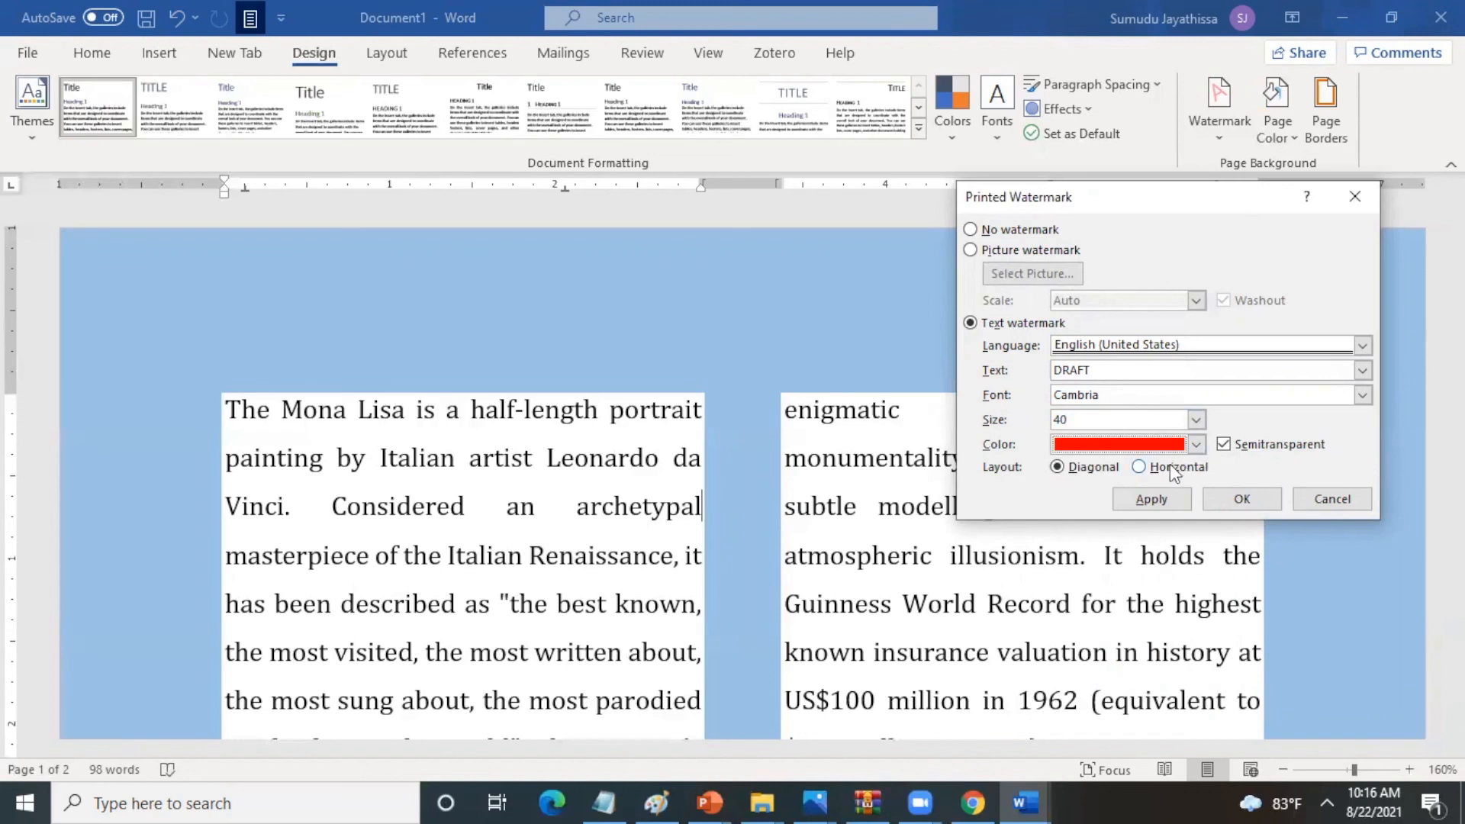
pyautogui.click(1141, 500)
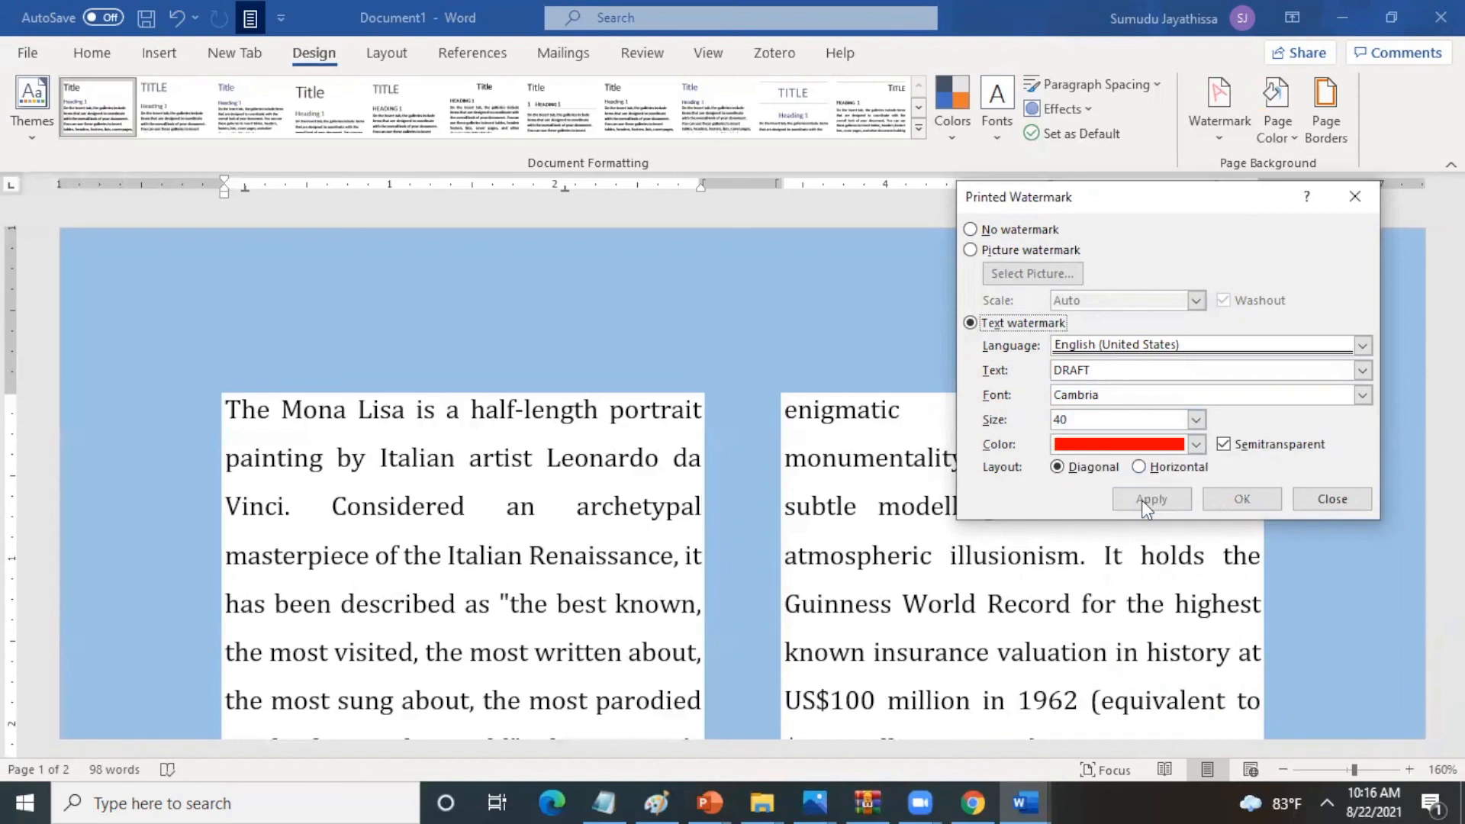
pyautogui.click(1332, 500)
pyautogui.moveTo(1456, 254); pyautogui.dragTo(1456, 340)
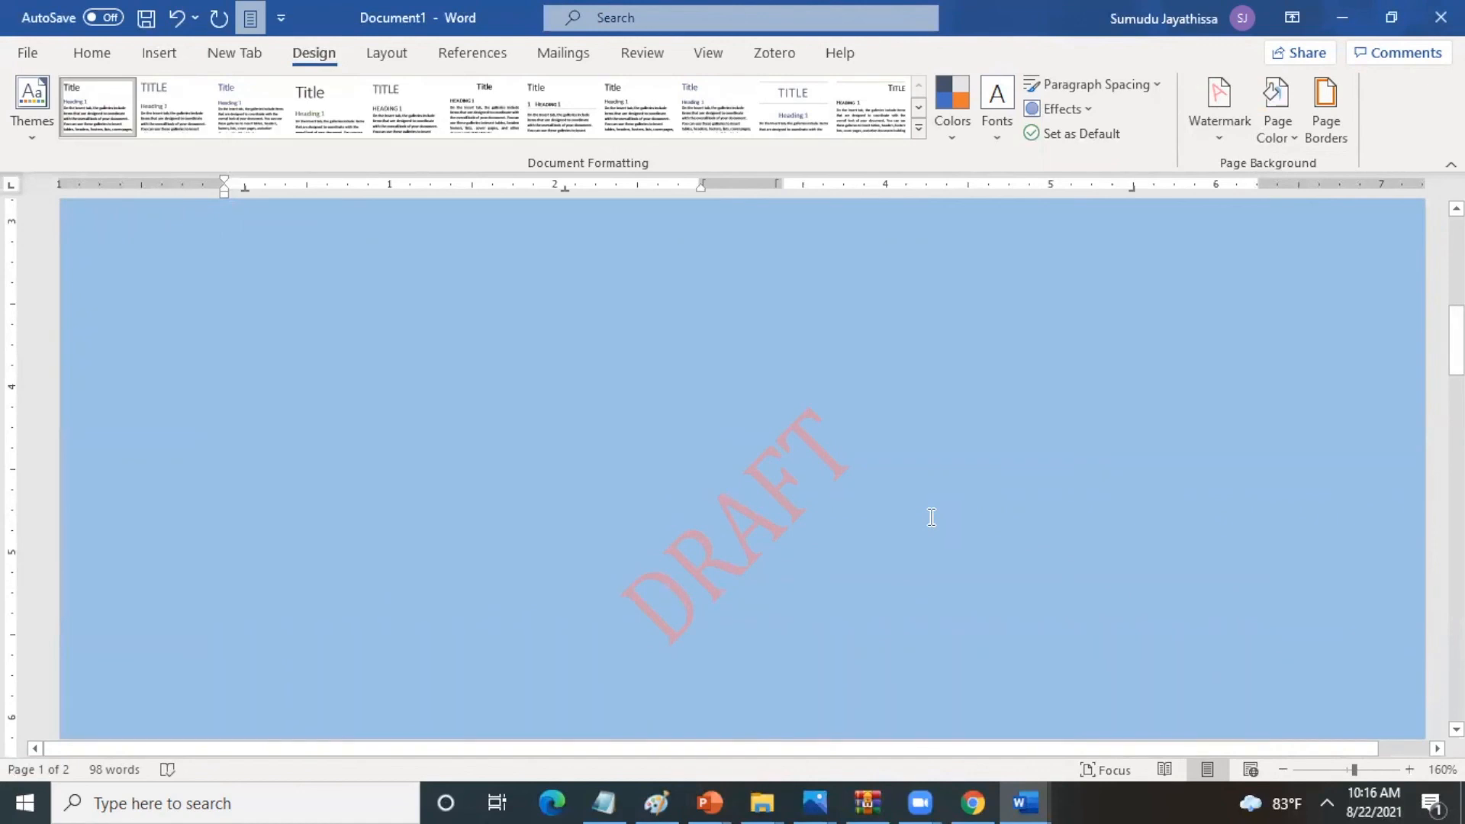
# - Add a dark blue 3 pt box page border in the thick-and-thin double line style
pyautogui.moveTo(1455, 329); pyautogui.dragTo(1455, 241)
pyautogui.click(1317, 137)
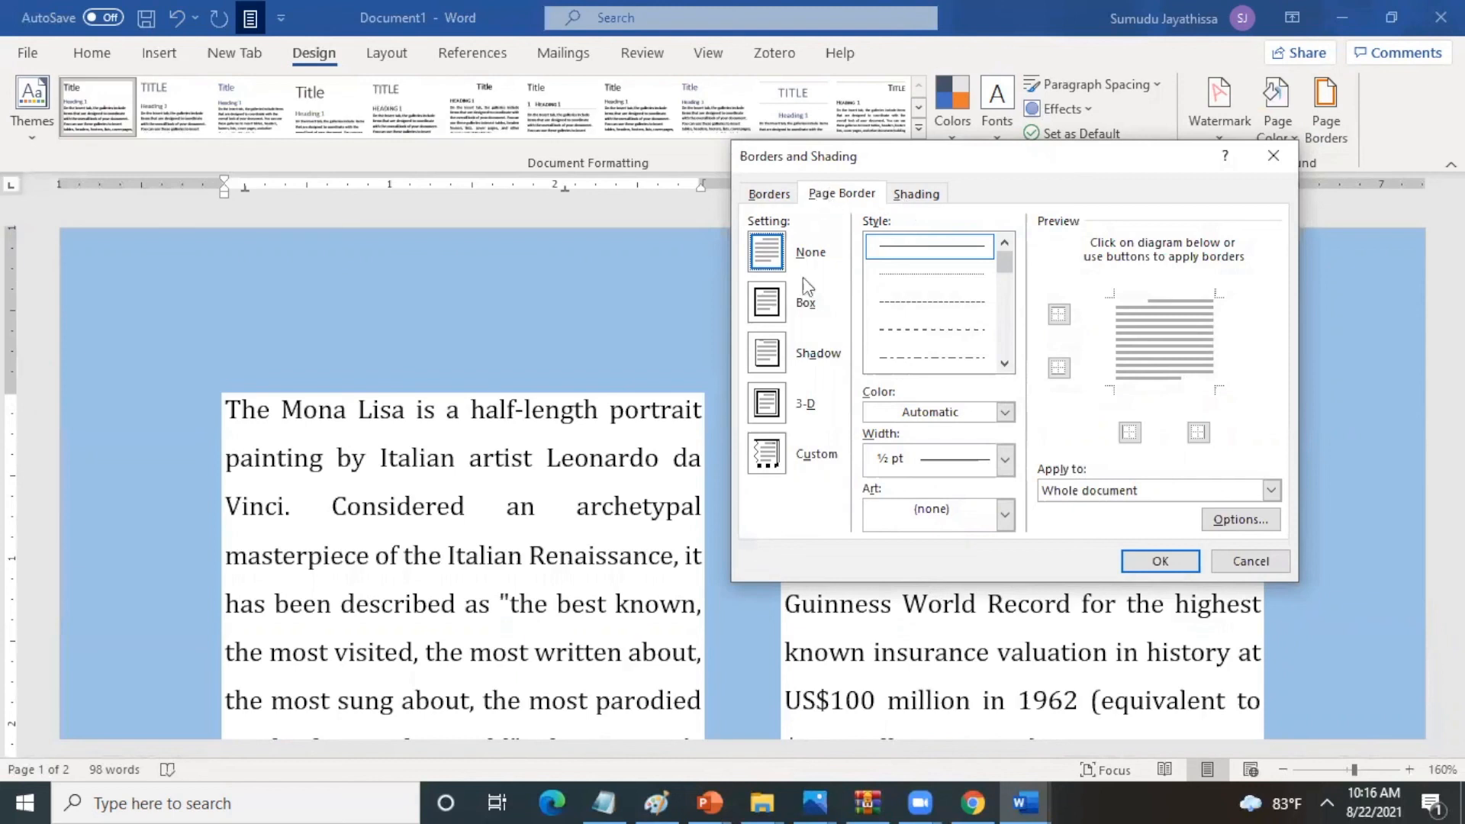
pyautogui.click(1005, 364)
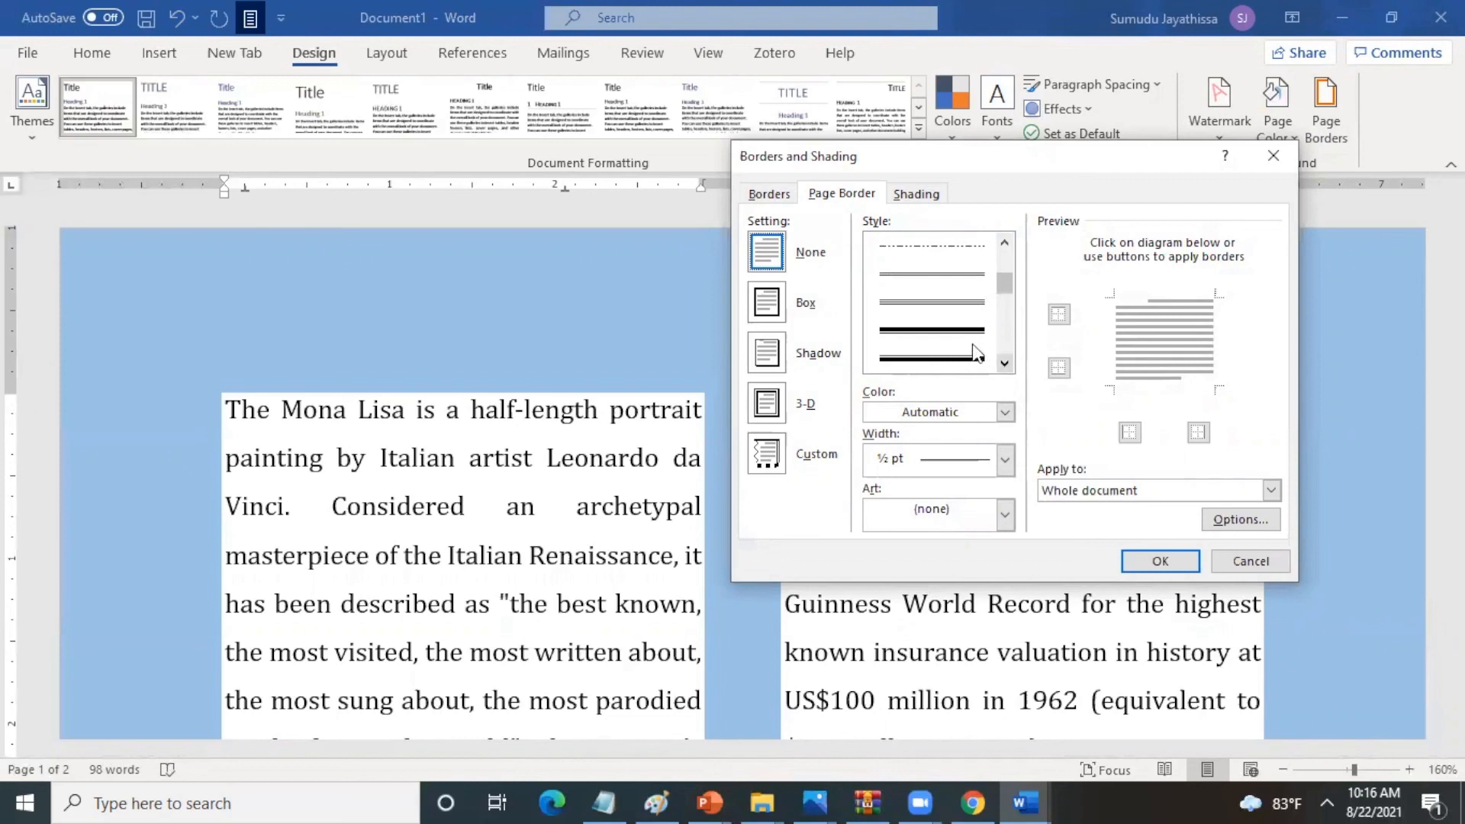
pyautogui.click(972, 355)
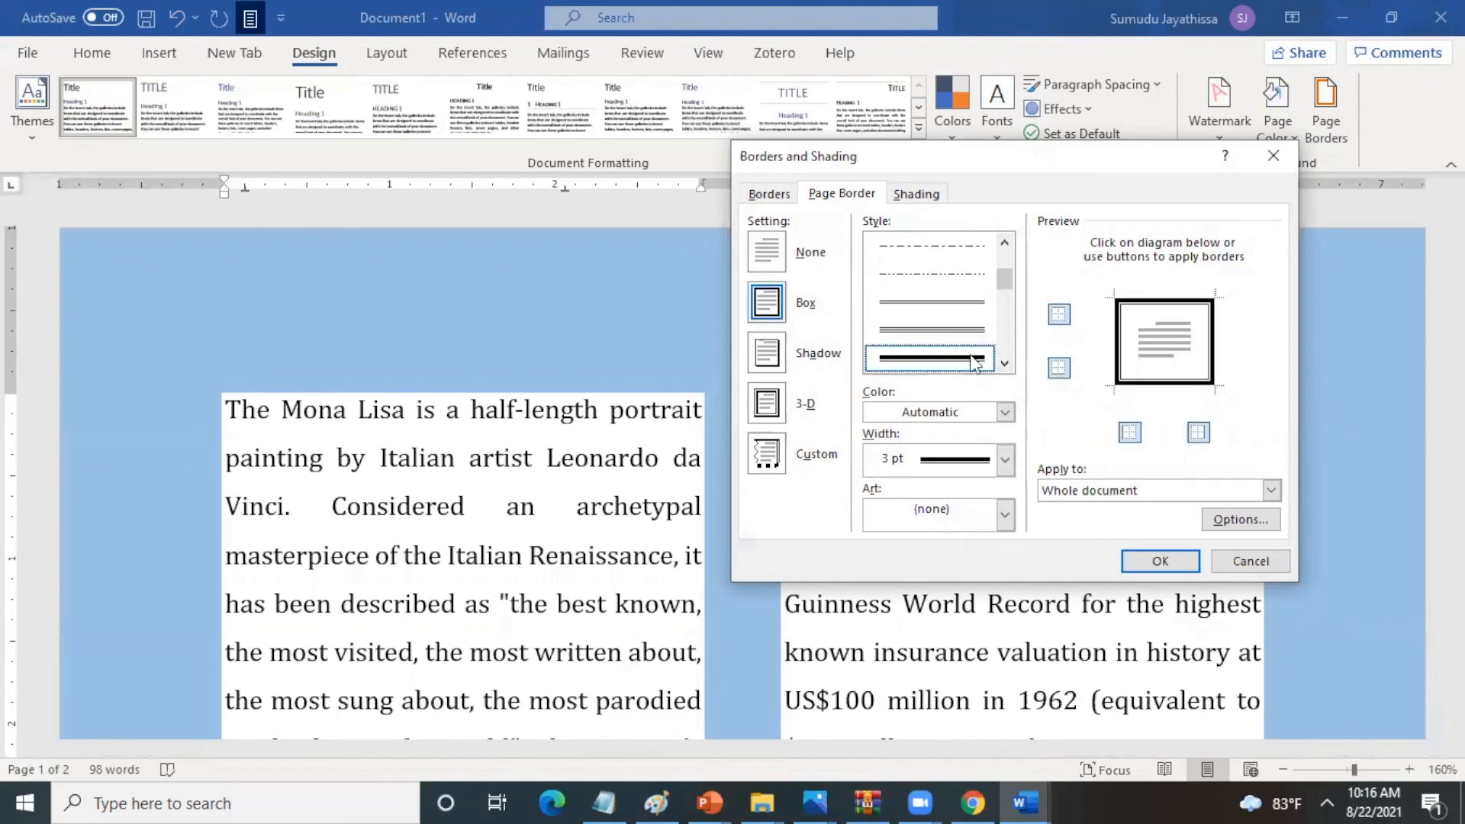
pyautogui.click(1005, 412)
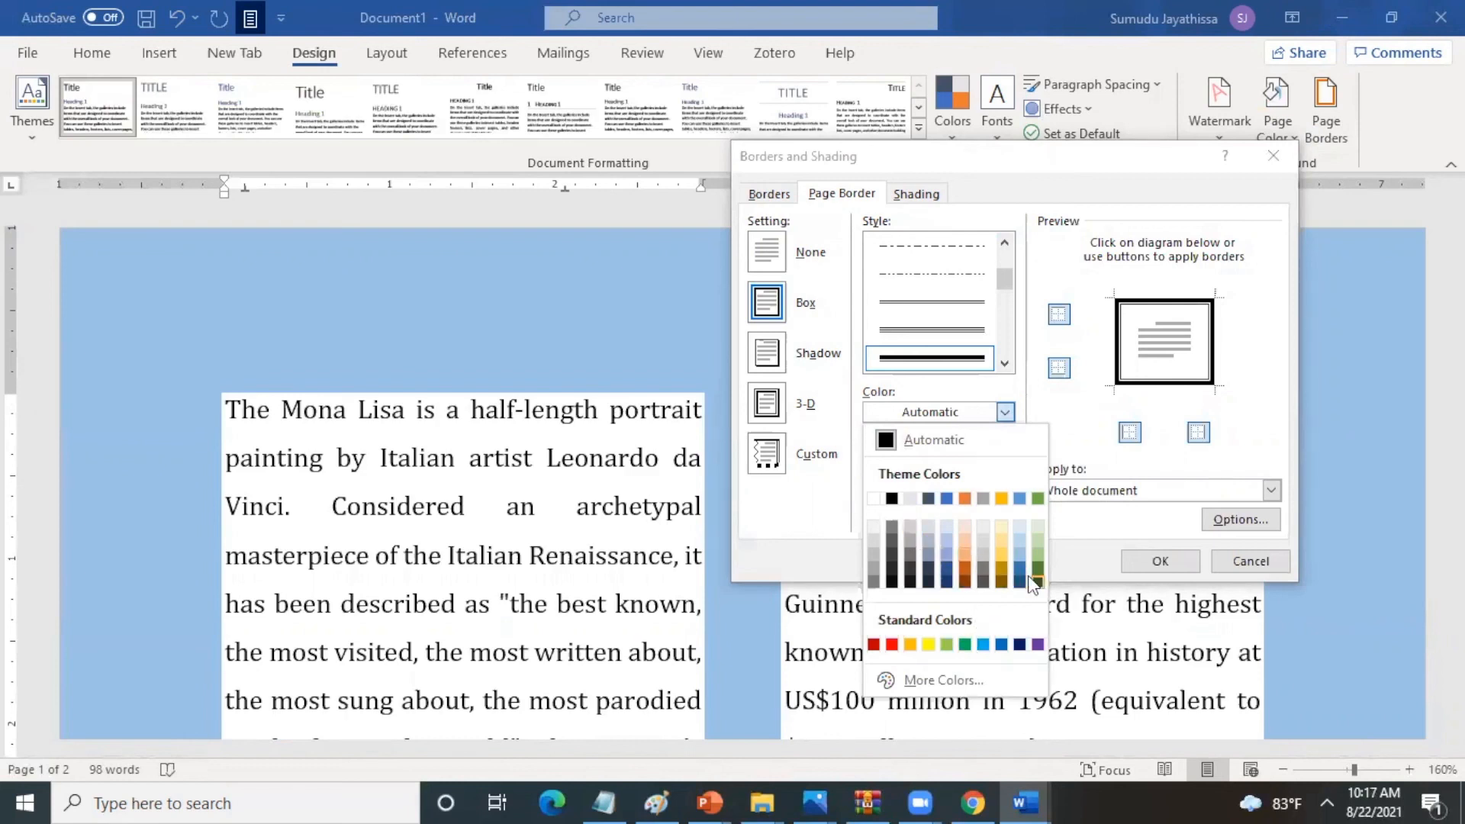
pyautogui.click(1019, 646)
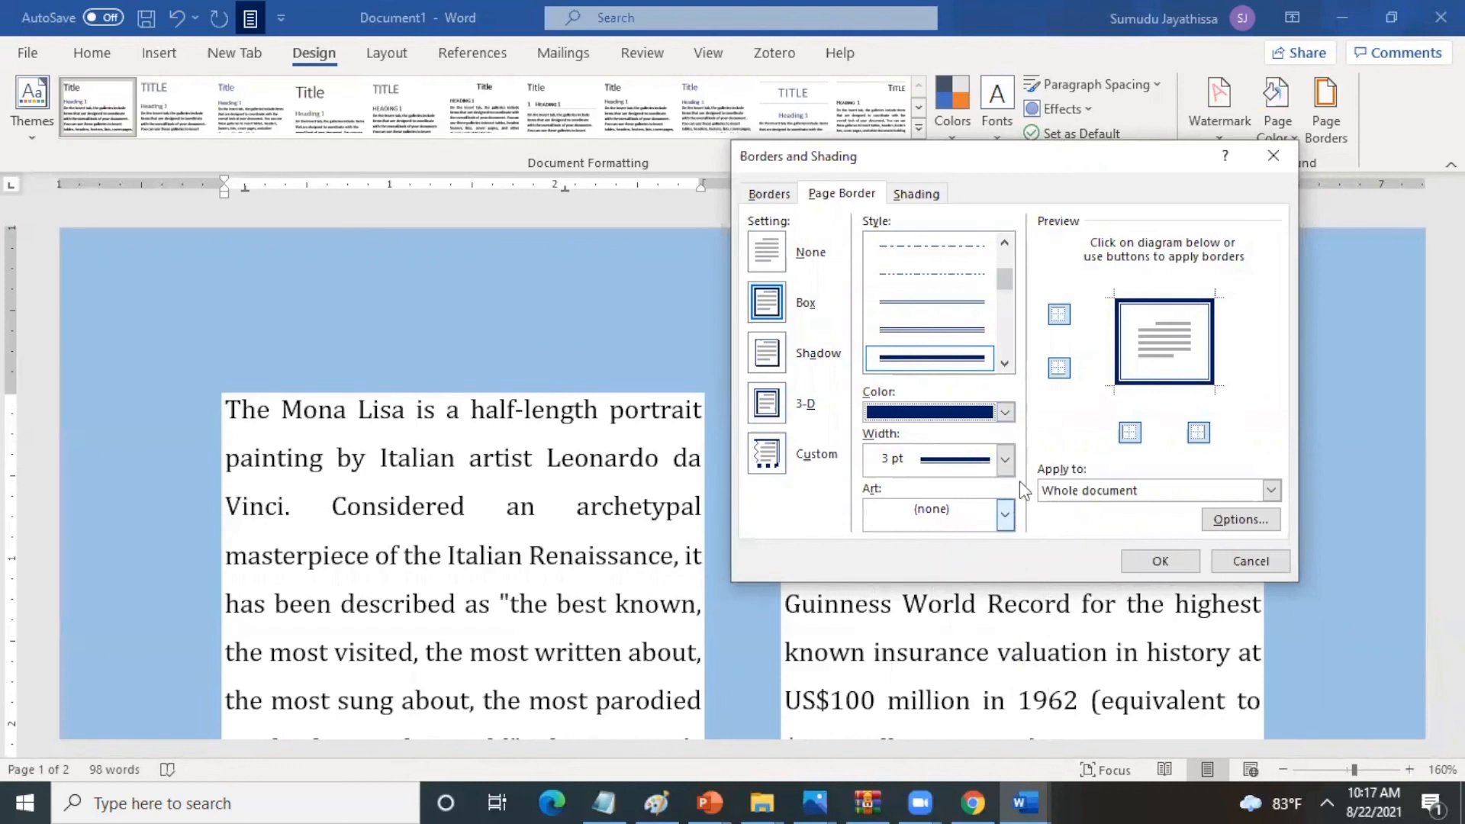
pyautogui.click(1006, 460)
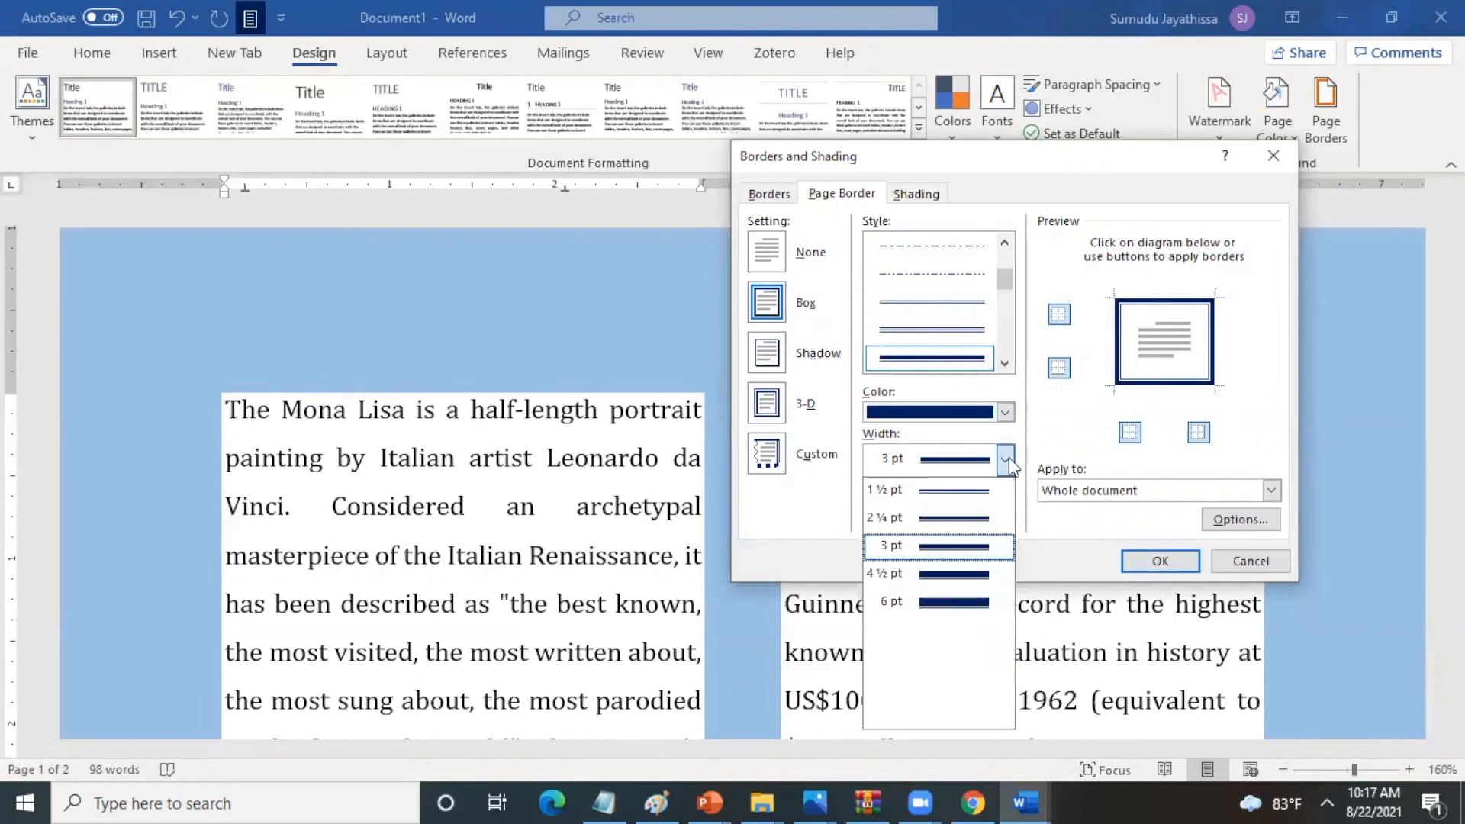
pyautogui.click(960, 551)
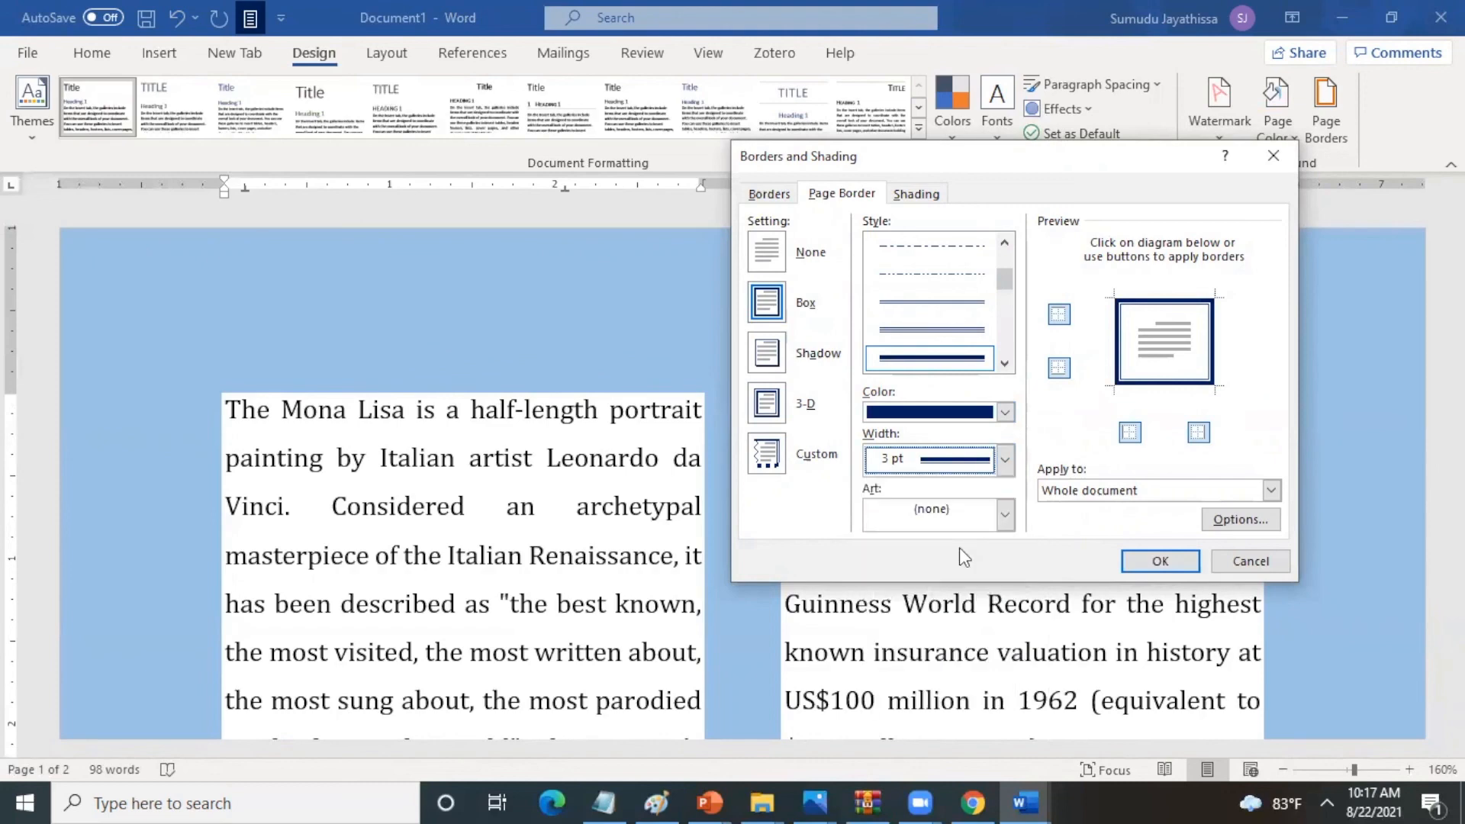
pyautogui.click(1157, 561)
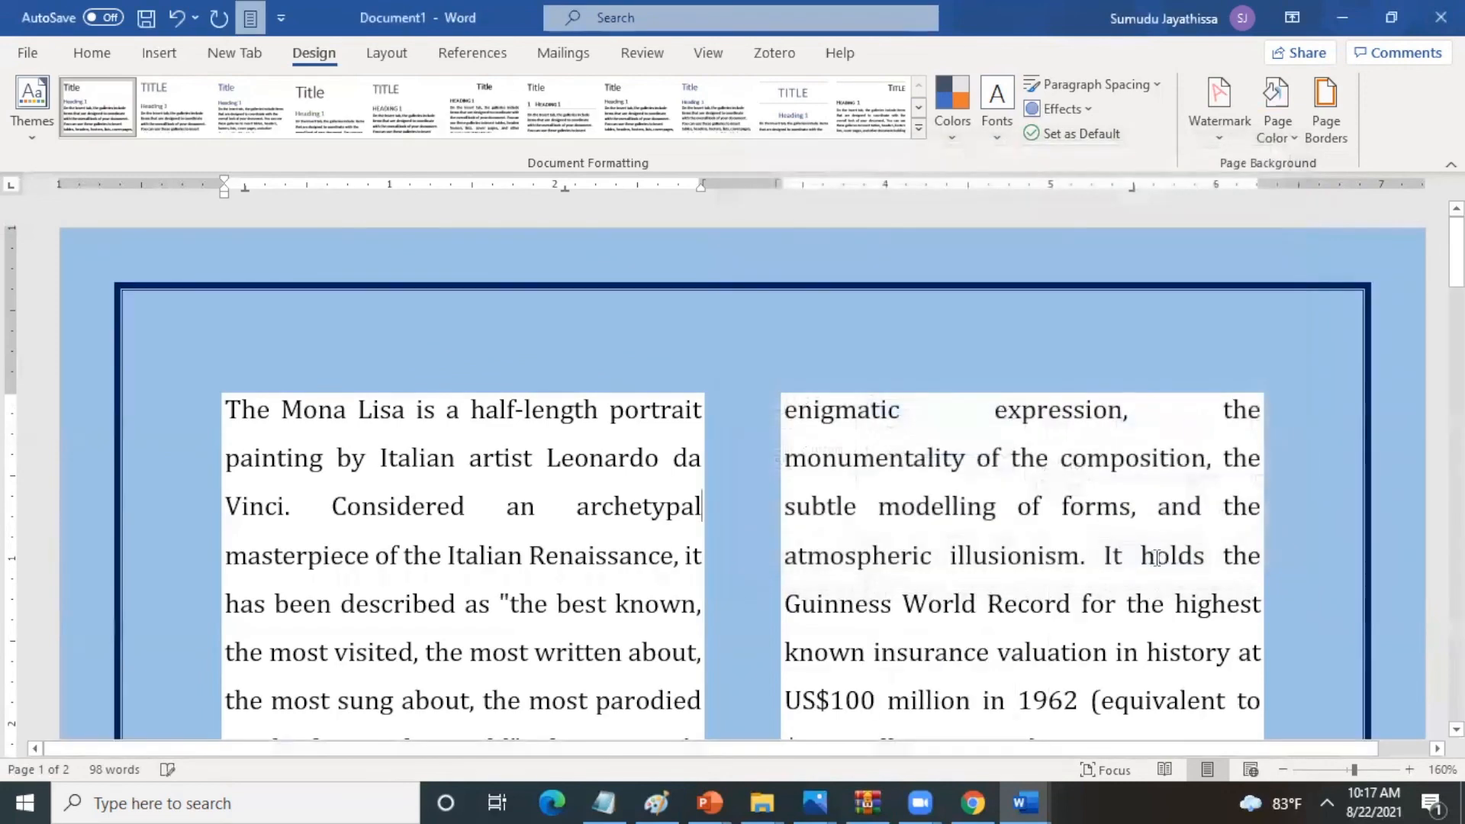